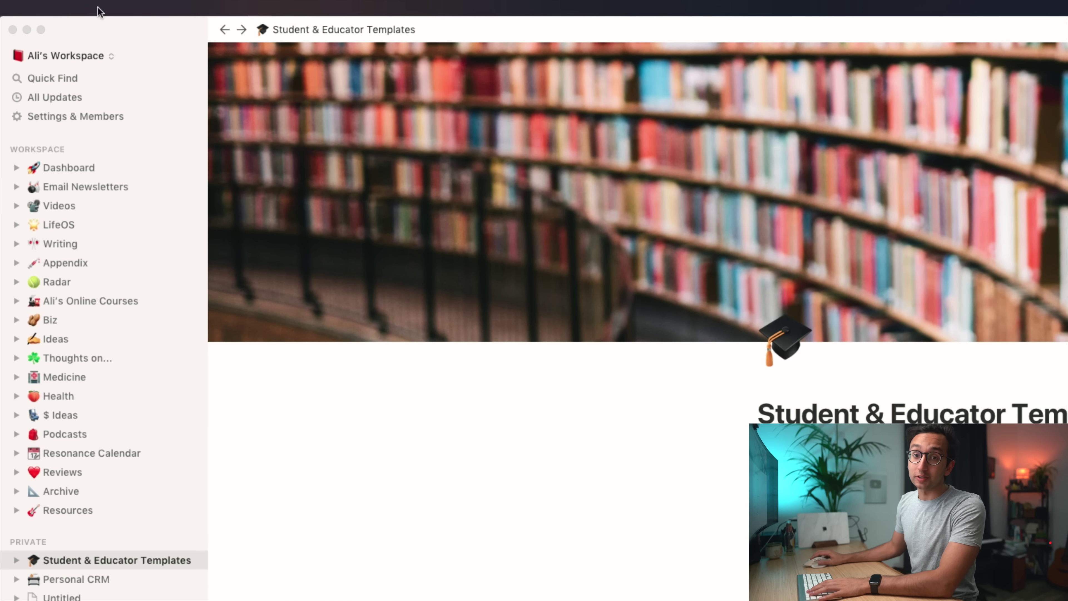
Step: Create a new workspace page titled 'Medicine' with an empty body
left_click(78, 58)
left_click(80, 57)
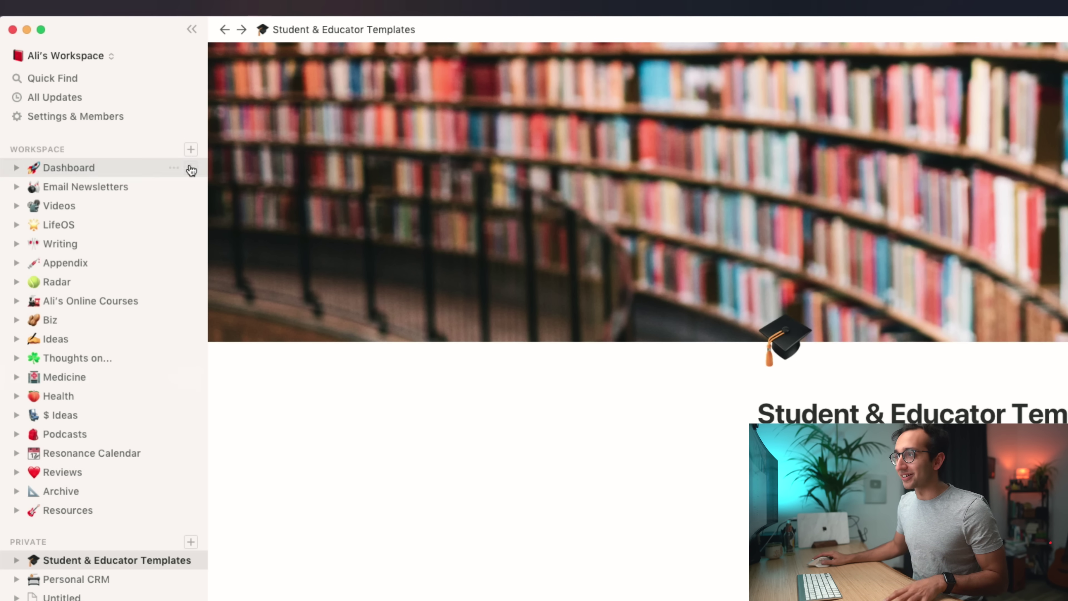
left_click(191, 151)
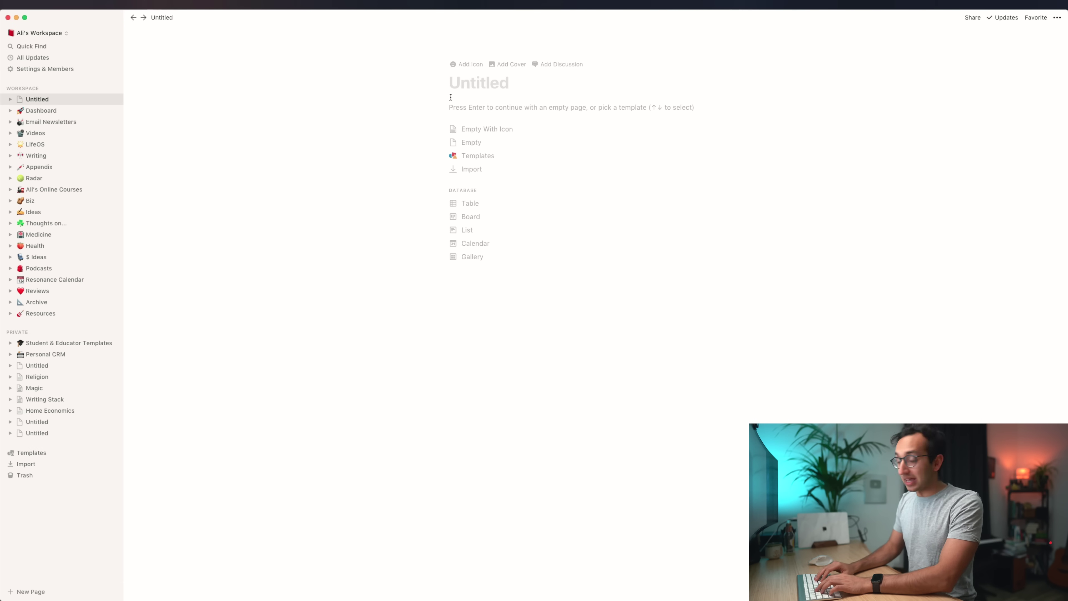
type("Medicine")
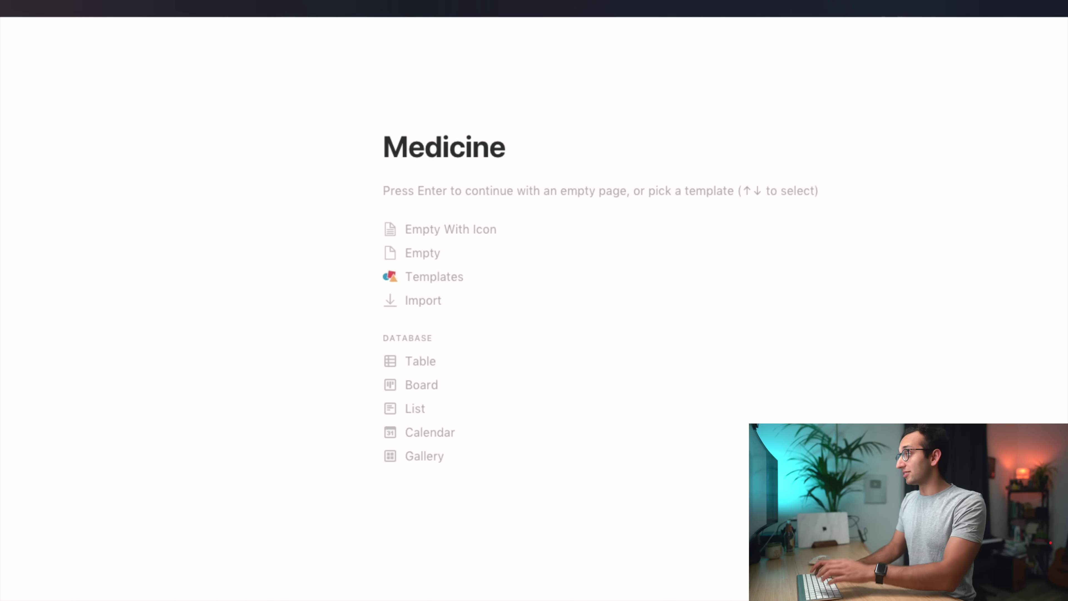
key("Return")
Step: Give the Medicine page a doctor emoji icon and add a cover image
left_click(411, 122)
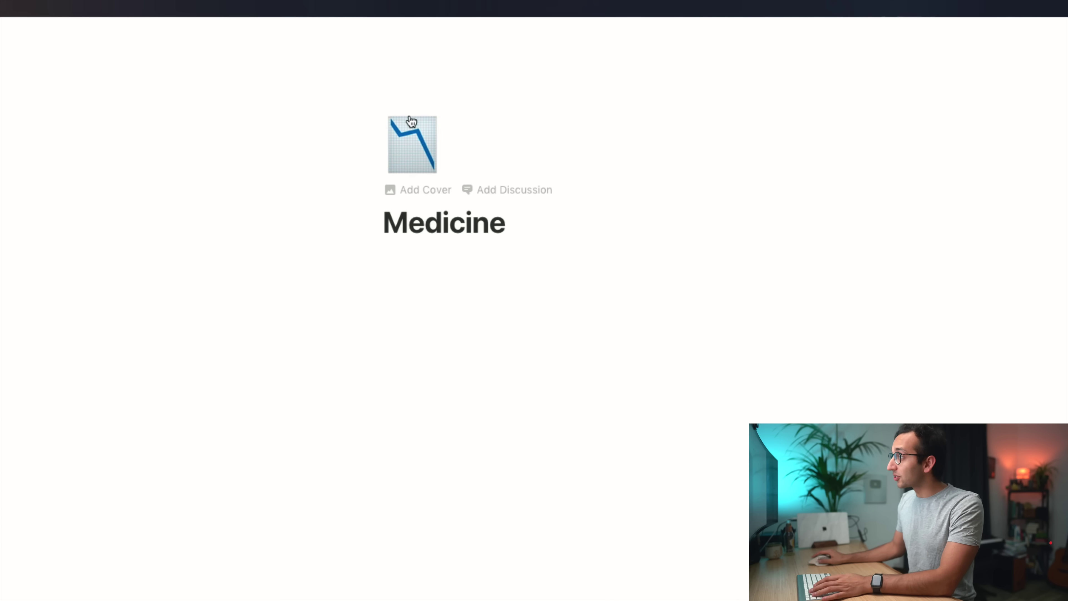
left_click(423, 159)
type("doctor")
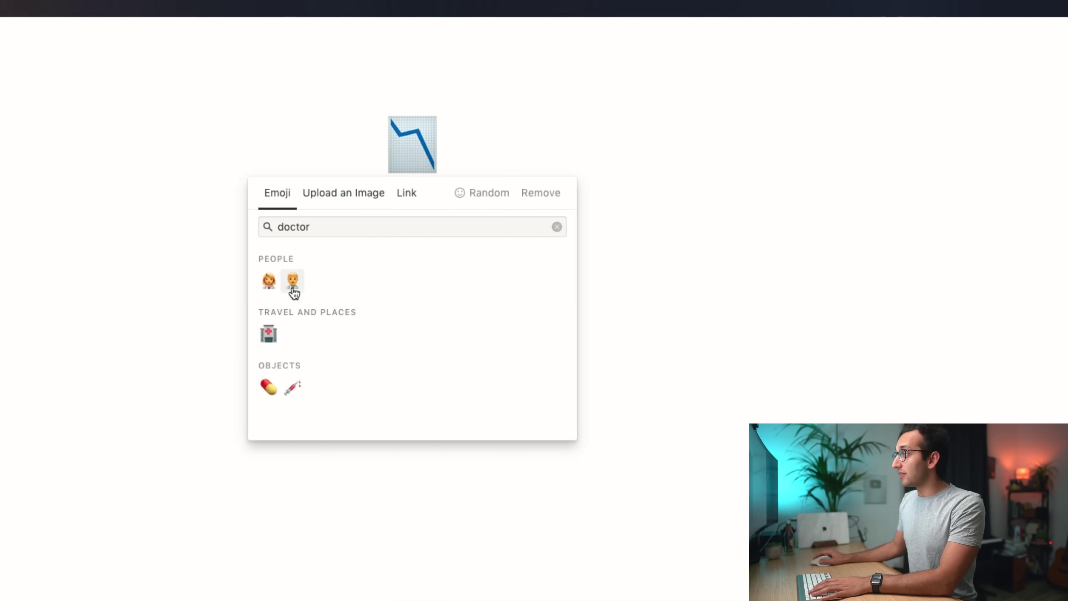
left_click(292, 286)
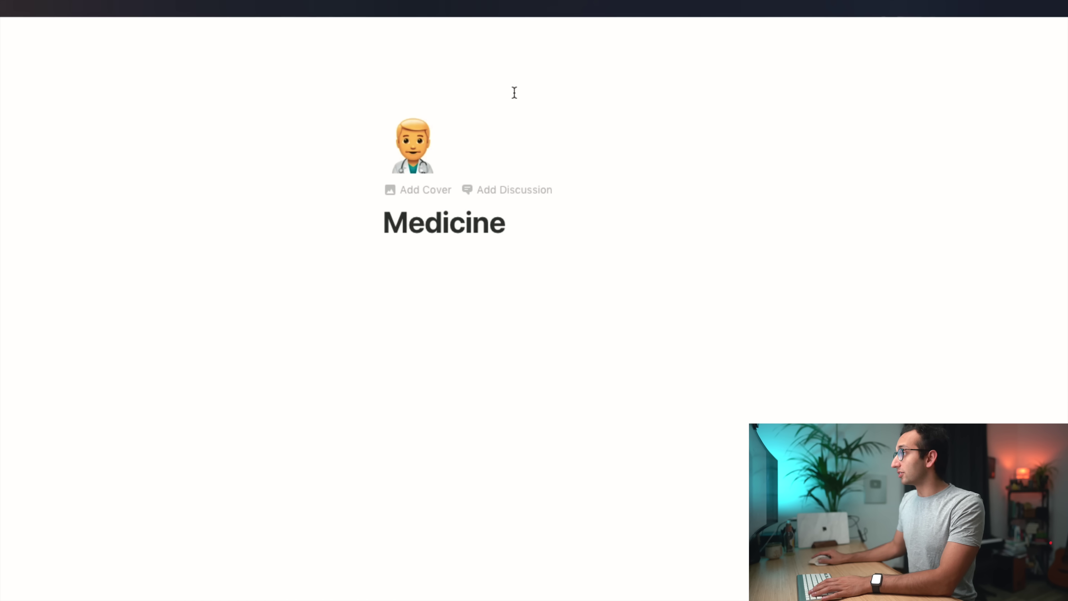
left_click(425, 190)
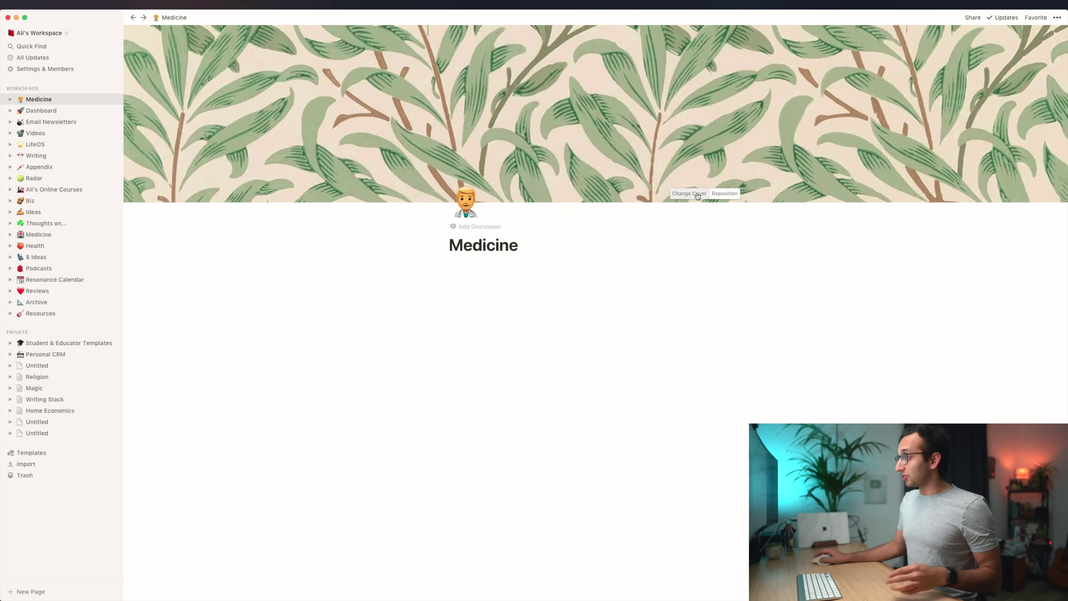
Step: Replace the cover with the stethoscope photo from an Unsplash search for 'medicine'
left_click(697, 194)
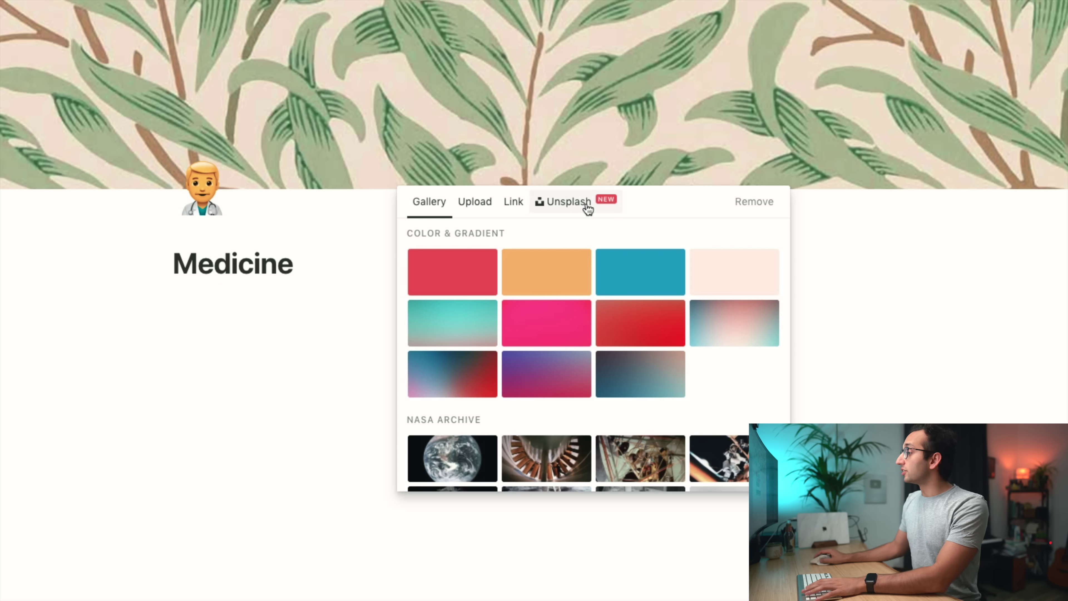
left_click(588, 208)
type("medicine")
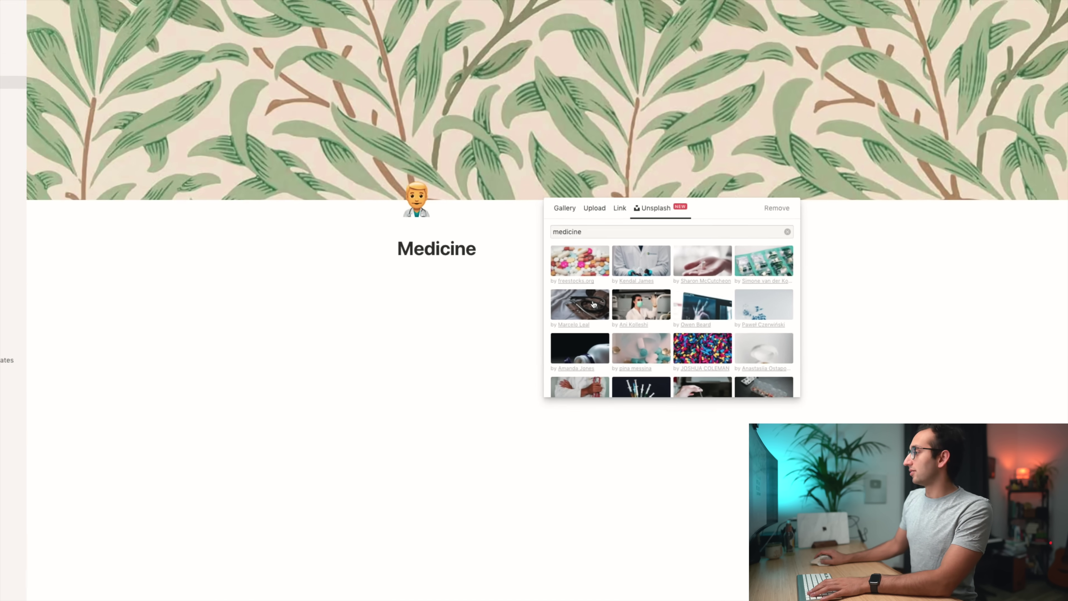
left_click(473, 349)
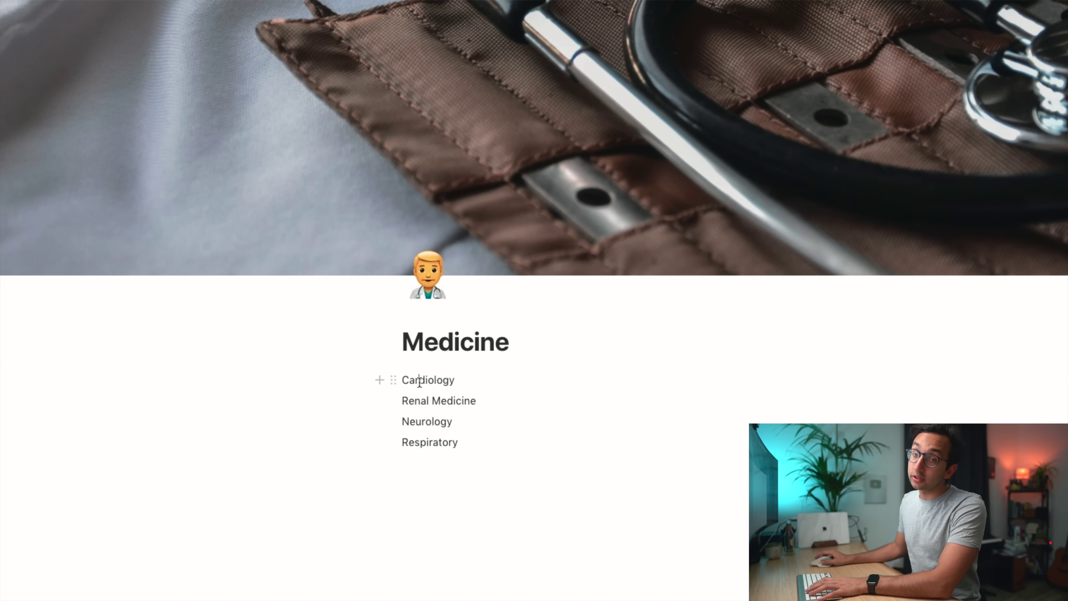
Step: Turn the Cardiology line into a sub-page and open it
left_click(394, 380)
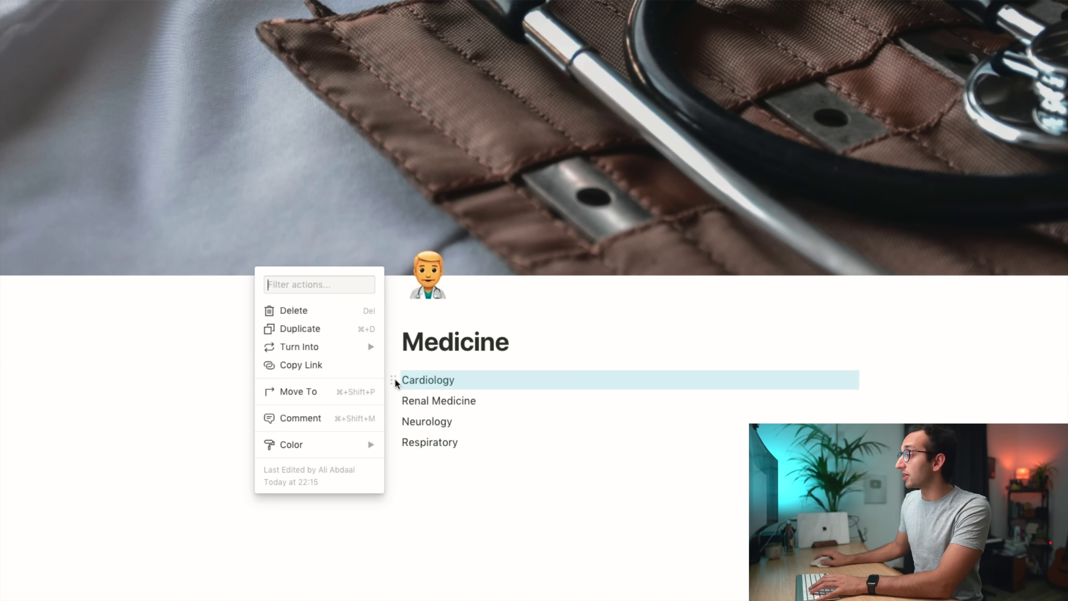
mouse_move(349, 353)
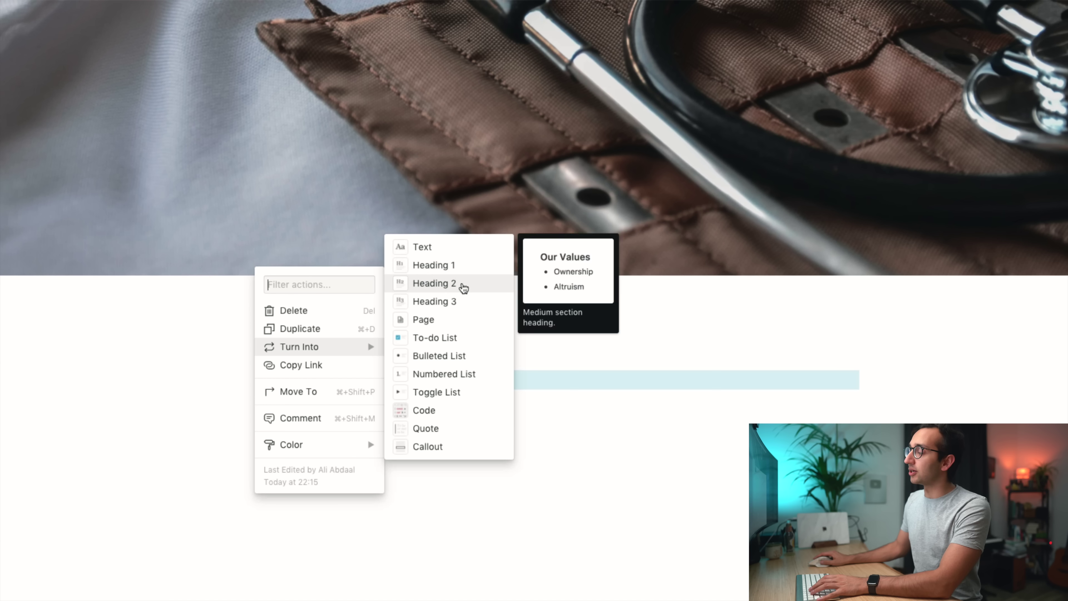
left_click(466, 325)
left_click(524, 489)
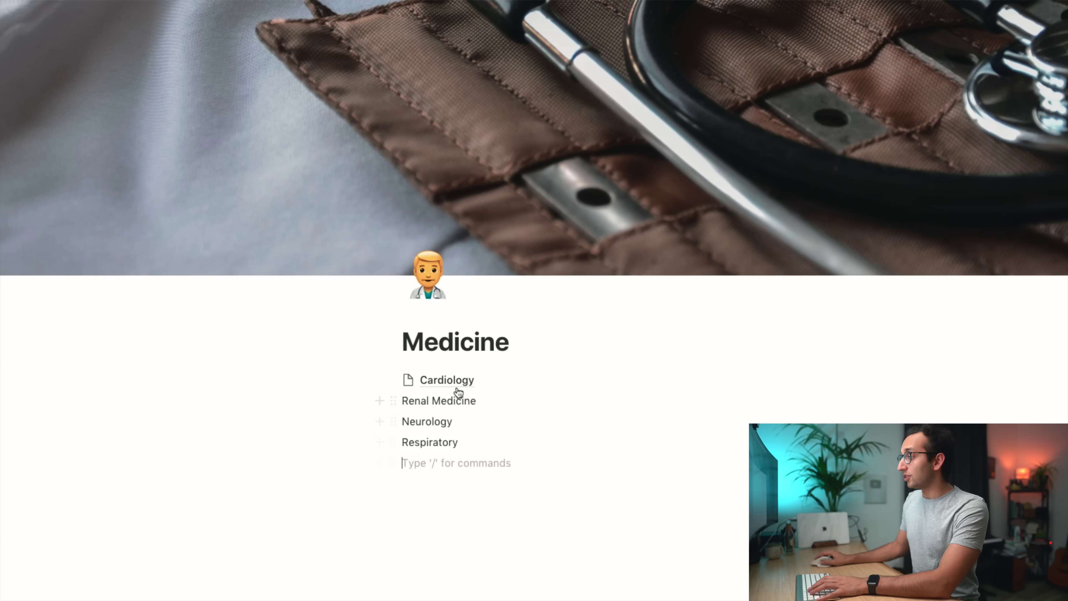
left_click(455, 380)
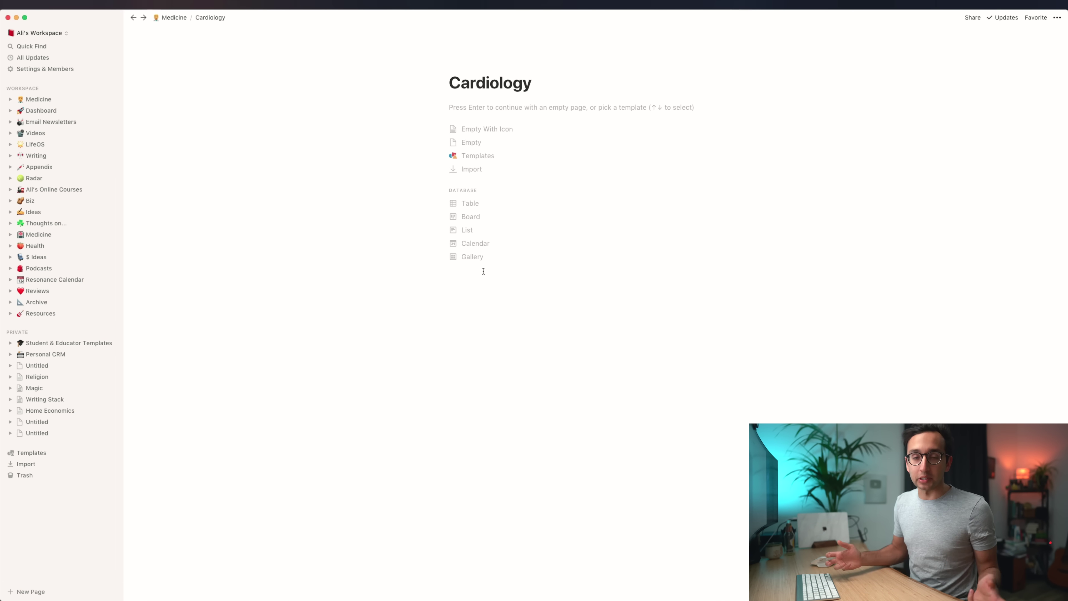
Step: Give the Cardiology page a broken-heart emoji icon
left_click(467, 63)
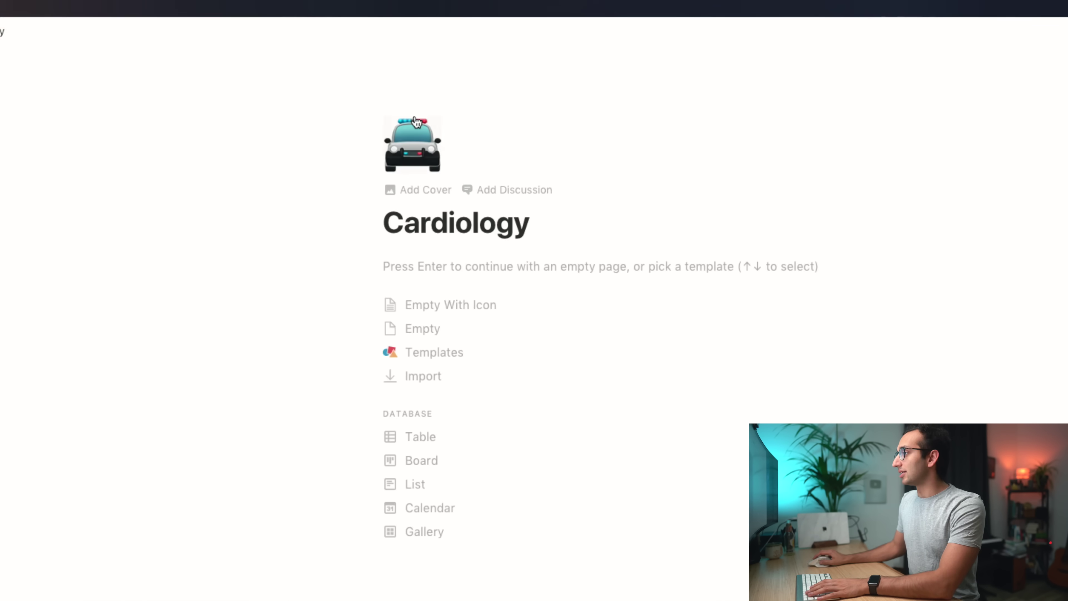
left_click(423, 149)
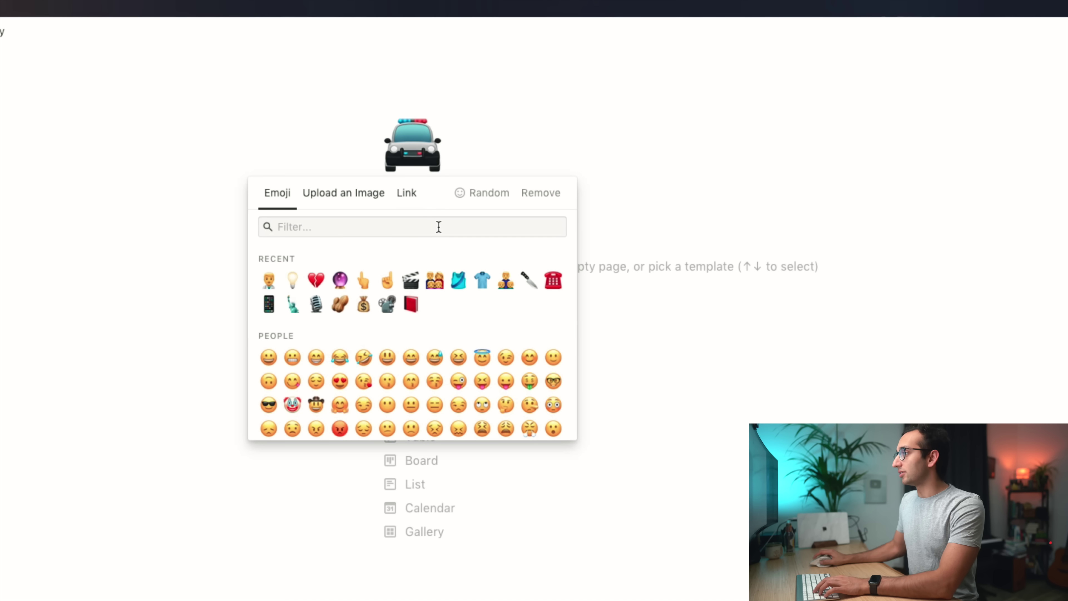
left_click(318, 279)
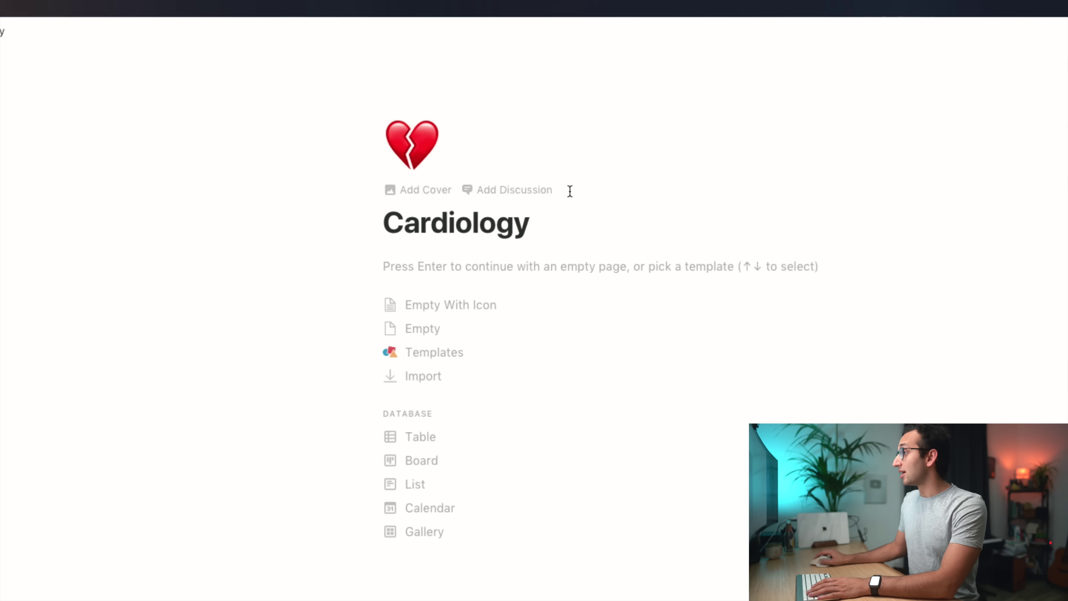
Step: Set the cover to the heart-hands sunset photo from an Unsplash search for 'heart'
left_click(436, 191)
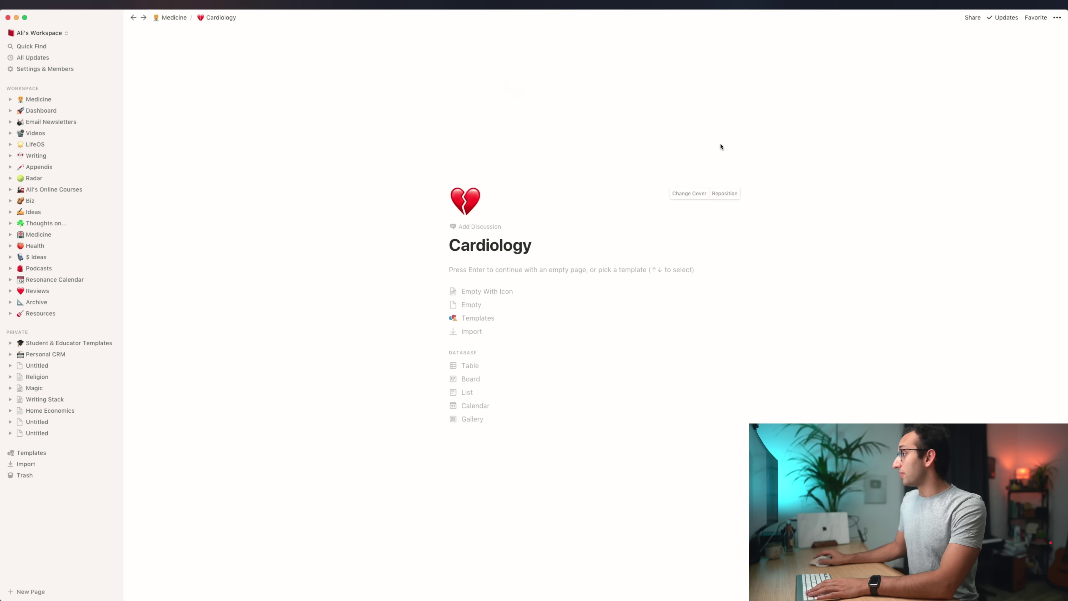
left_click(806, 348)
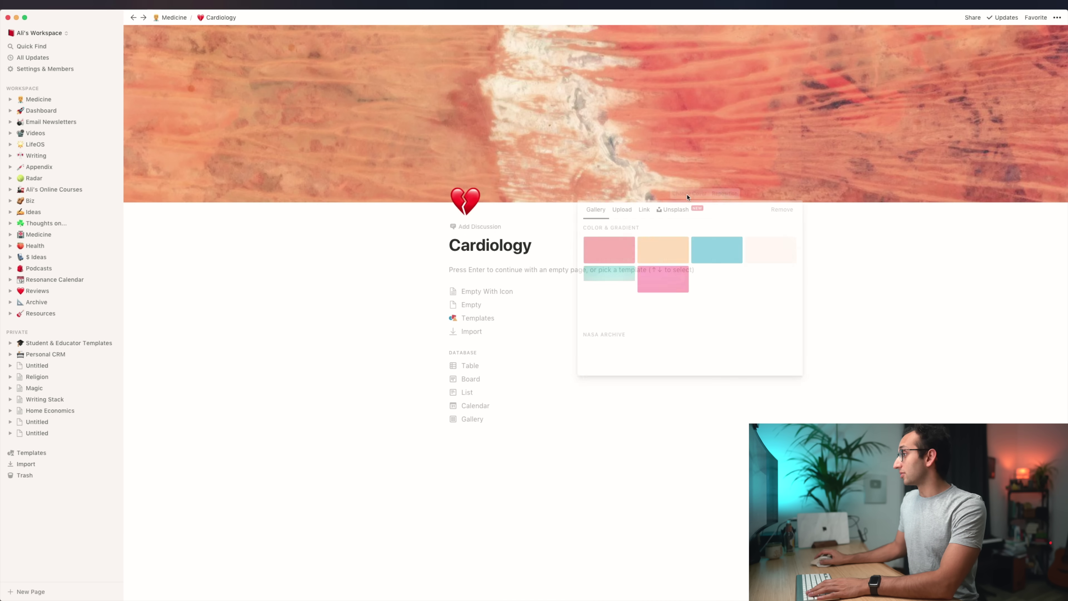
left_click(672, 209)
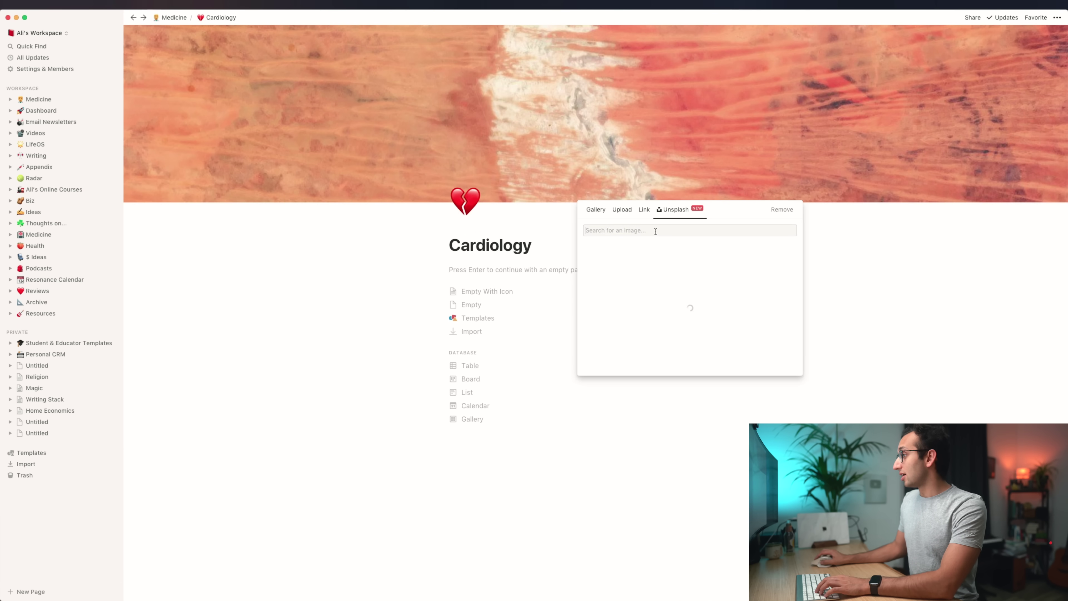
type("heart")
left_click(449, 269)
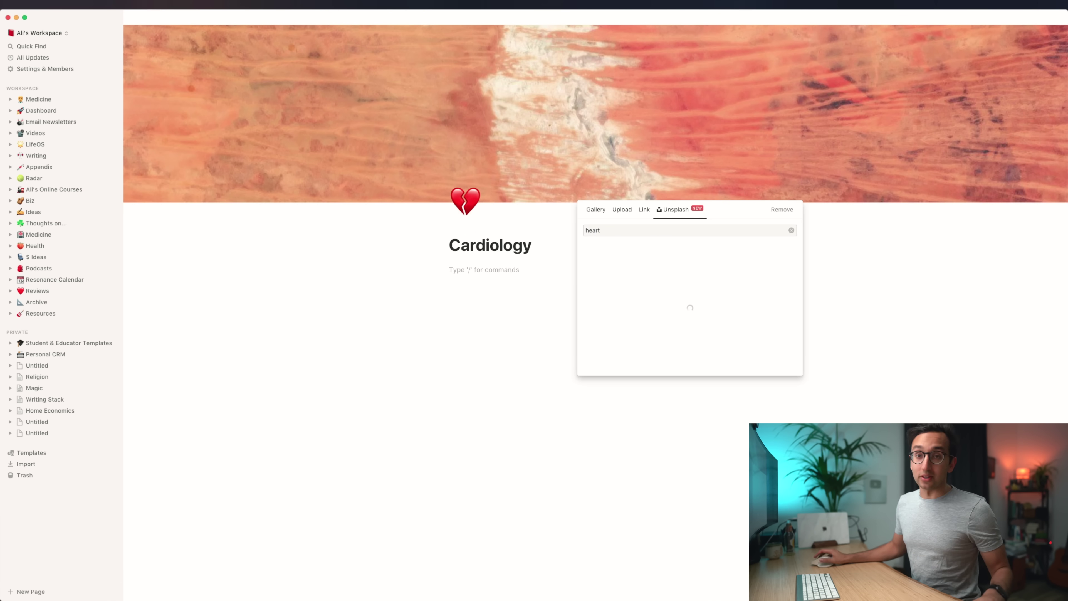
left_click(662, 297)
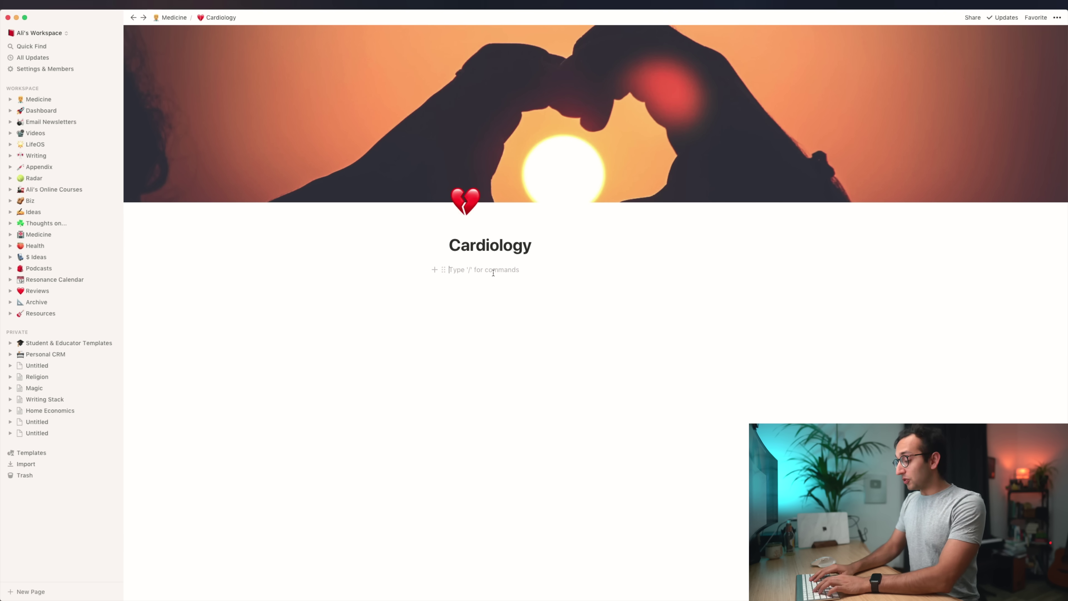
Step: Finish typing the cardiology topic lines, including Myocardial Infarction and an ECG line
type("trial Fibrillation")
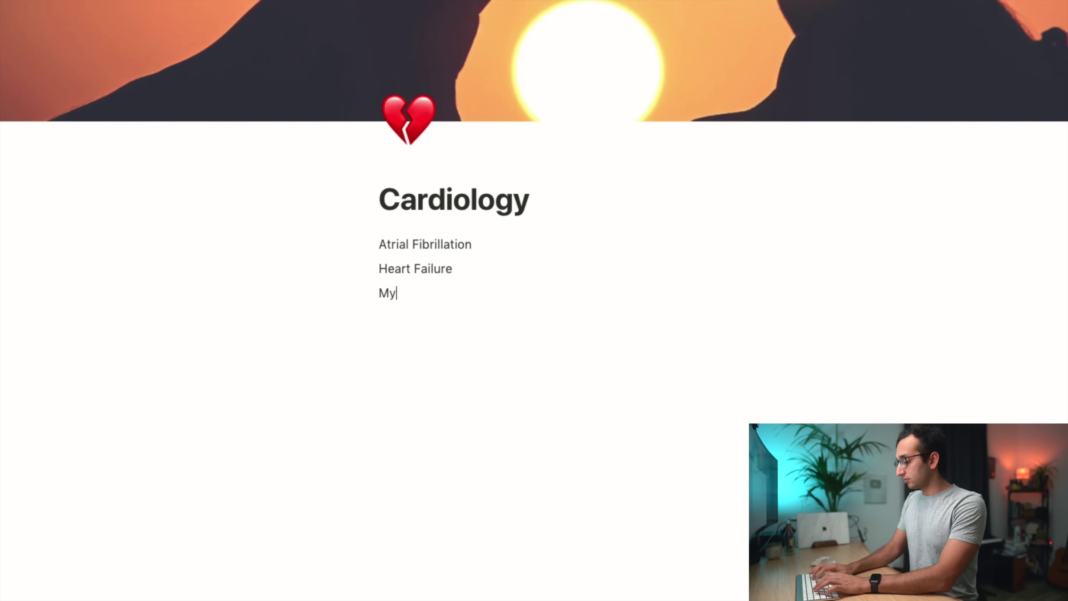
type("ocardial Infarction")
key("Return")
type("ECG Interpretation")
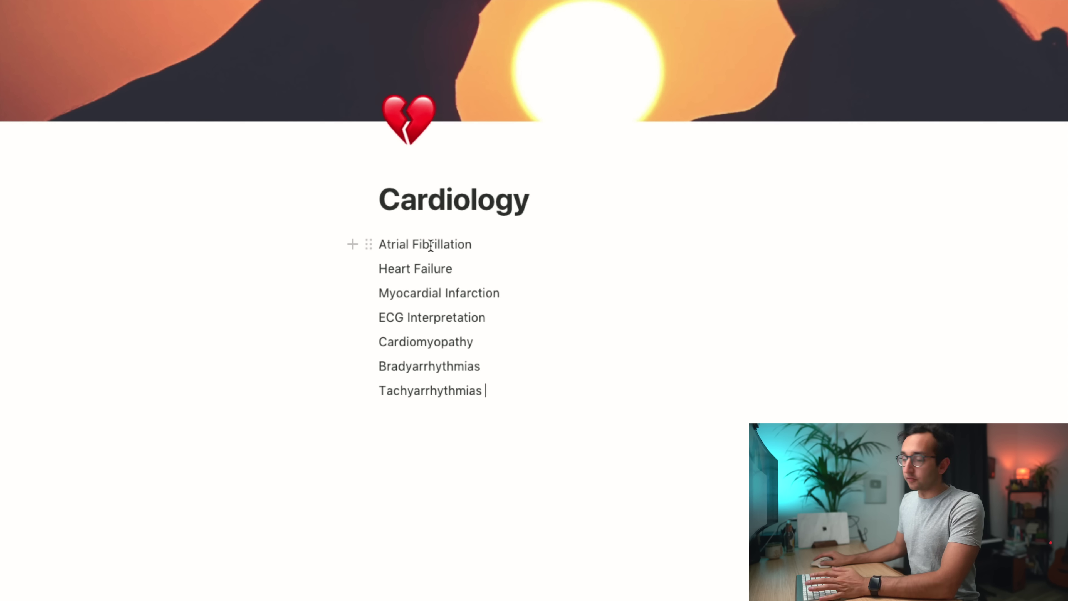
Step: Turn Atrial Fibrillation, Heart Failure and Myocardial Infarction into sub-pages
left_click(365, 243)
mouse_move(326, 205)
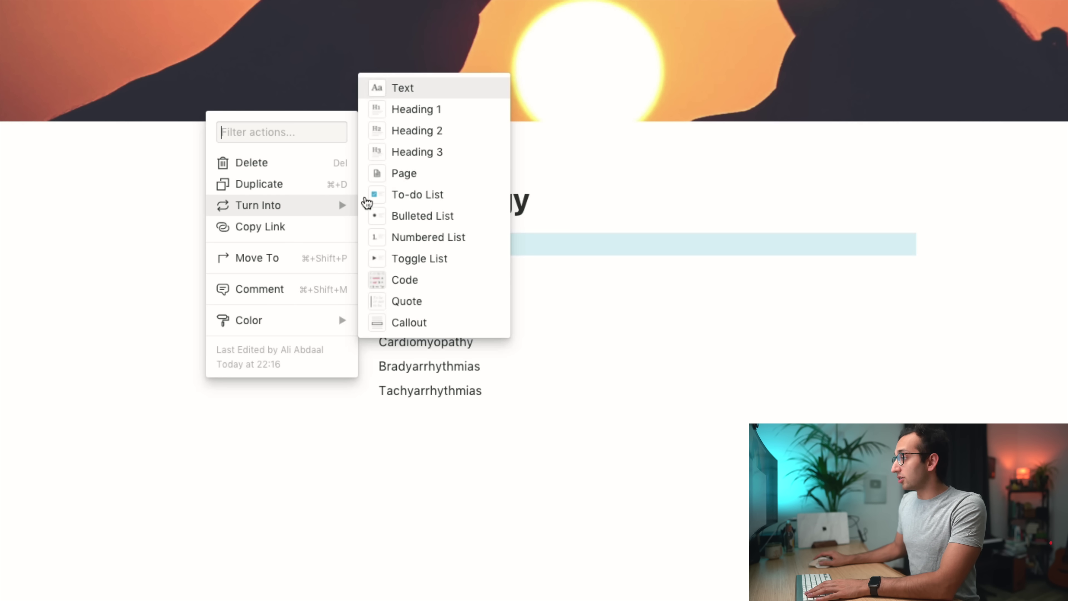
left_click(441, 173)
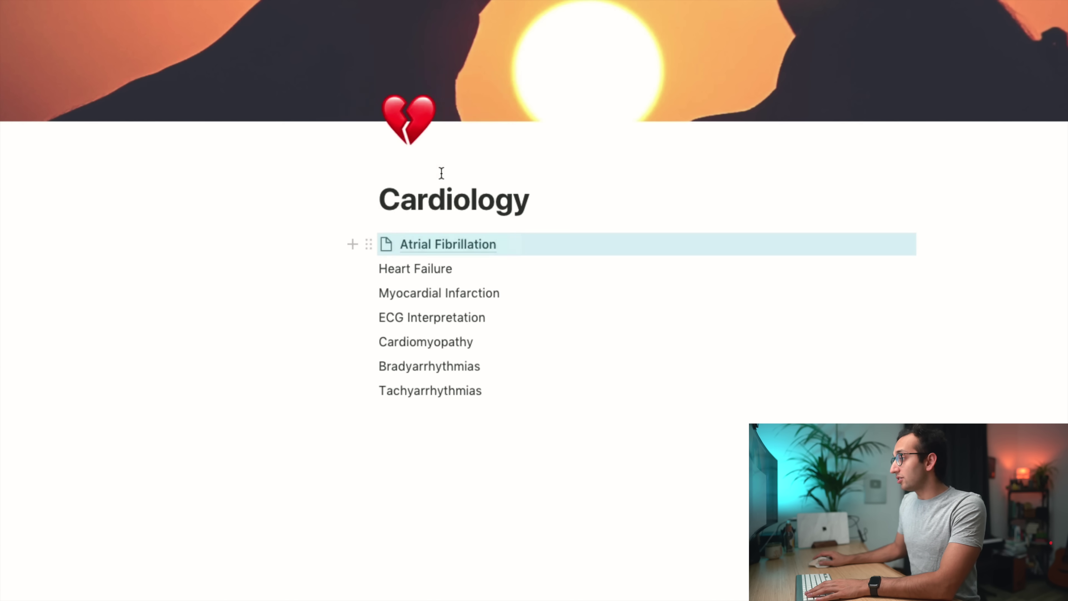
left_click(564, 279)
left_click(369, 269)
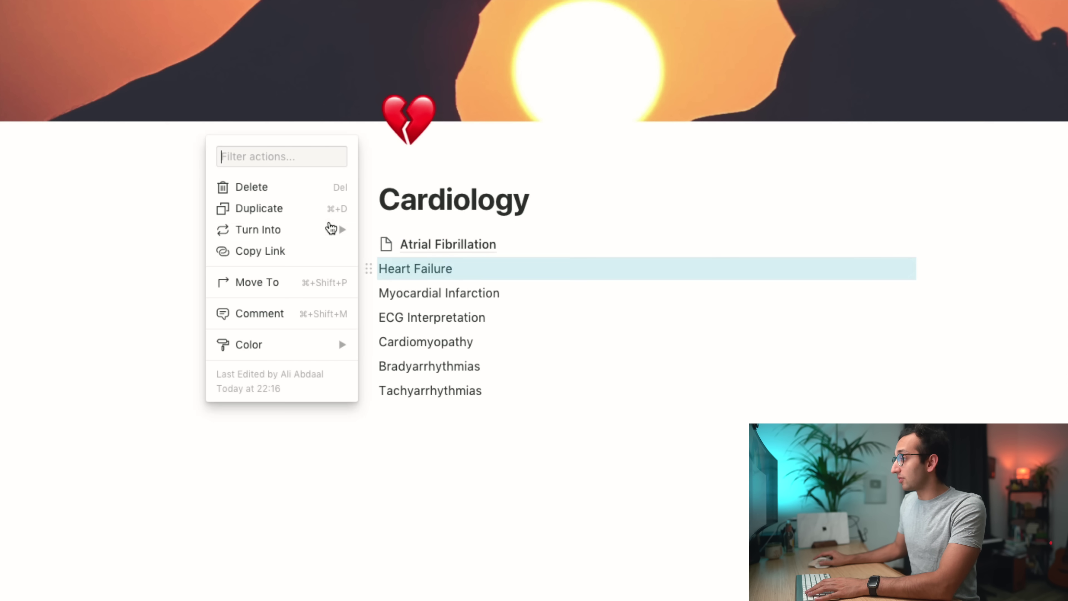
mouse_move(339, 222)
left_click(420, 198)
left_click(369, 293)
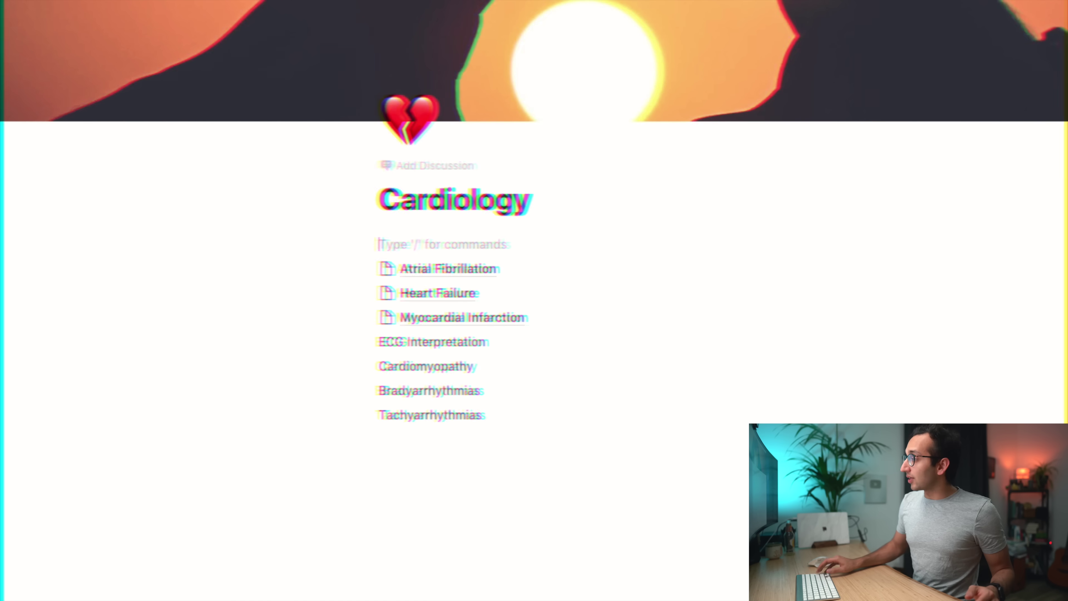
Step: Insert a Medicine / Cardiology breadcrumb on Cardiology, then go back to Medicine and reopen Cardiology
type("/")
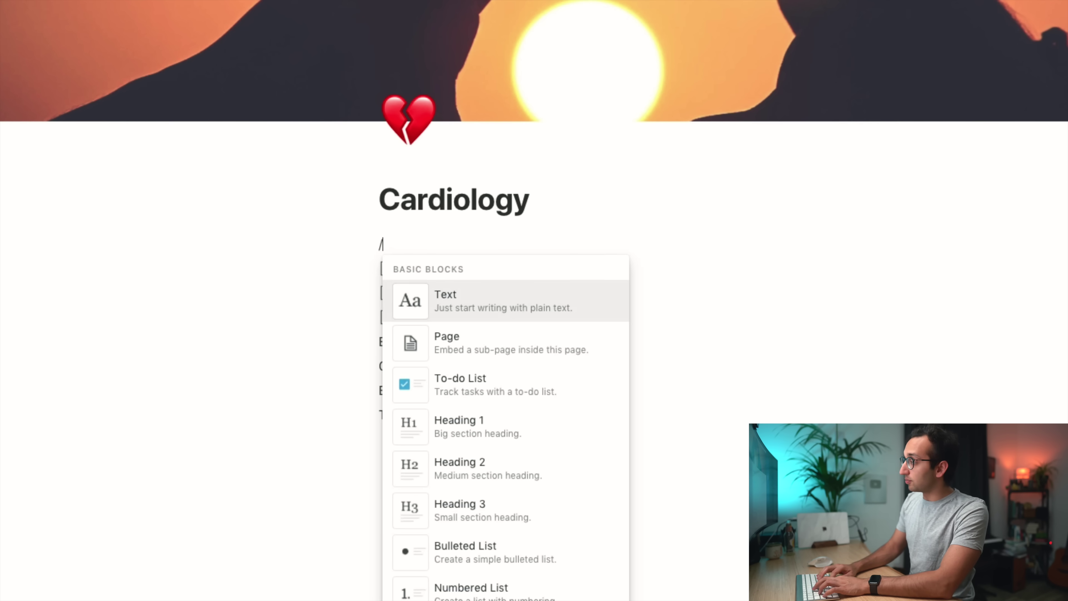
type("bread")
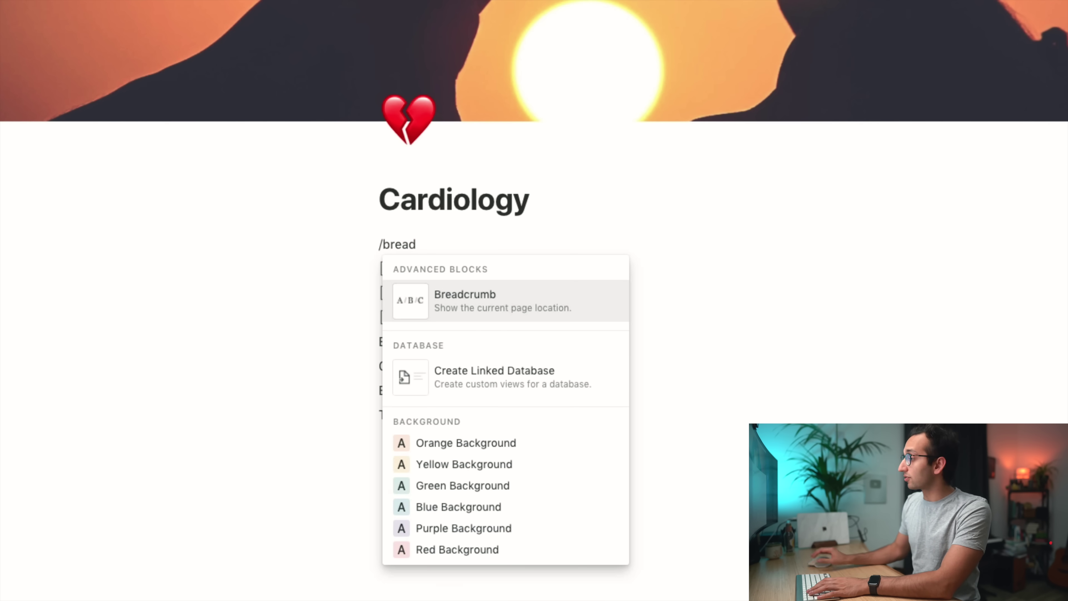
left_click(518, 316)
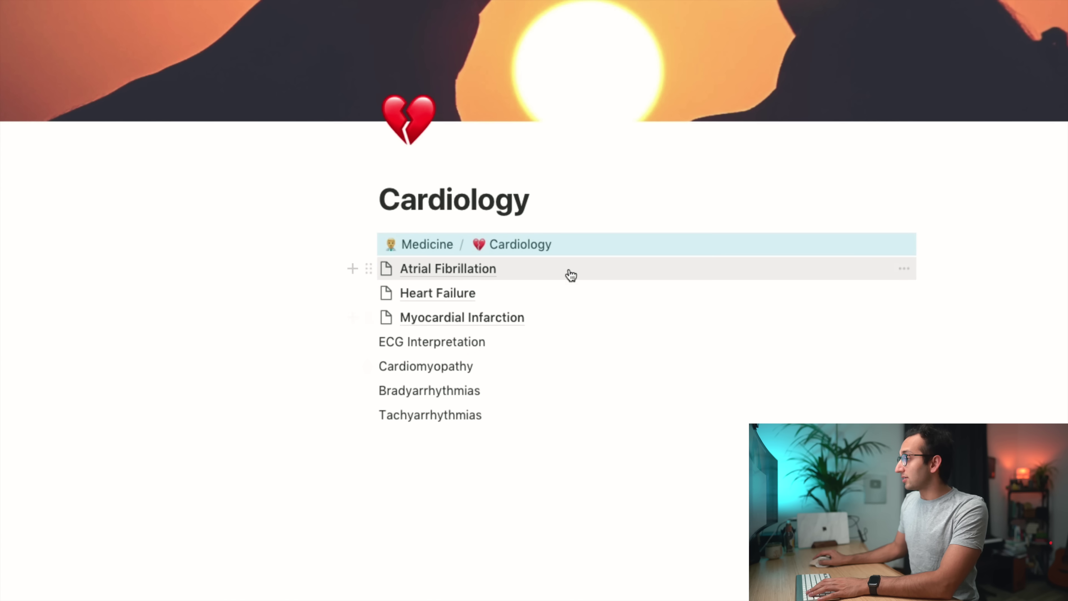
left_click(523, 442)
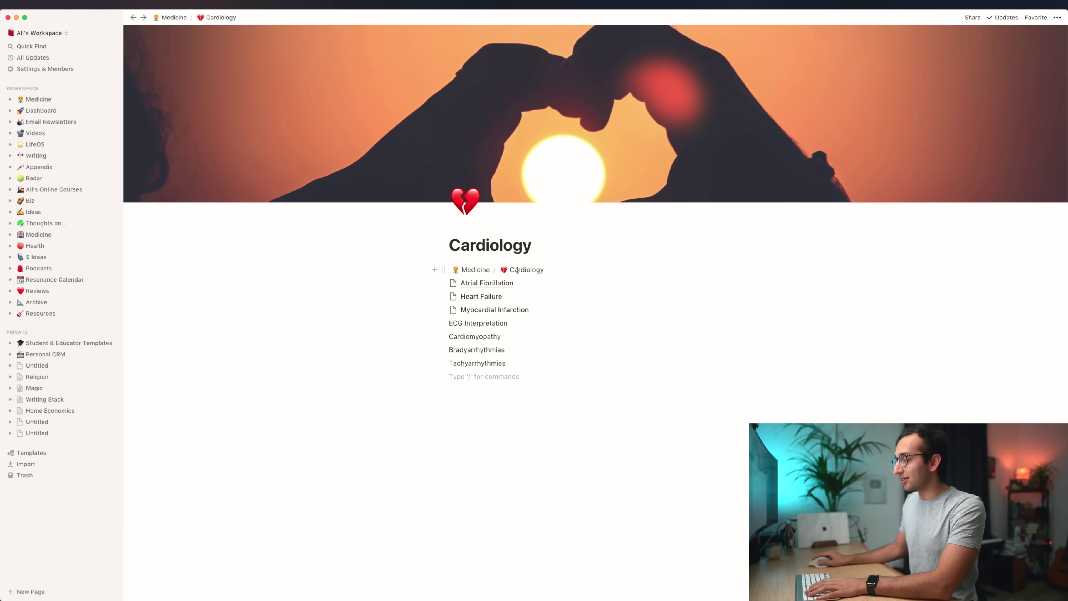
left_click(475, 270)
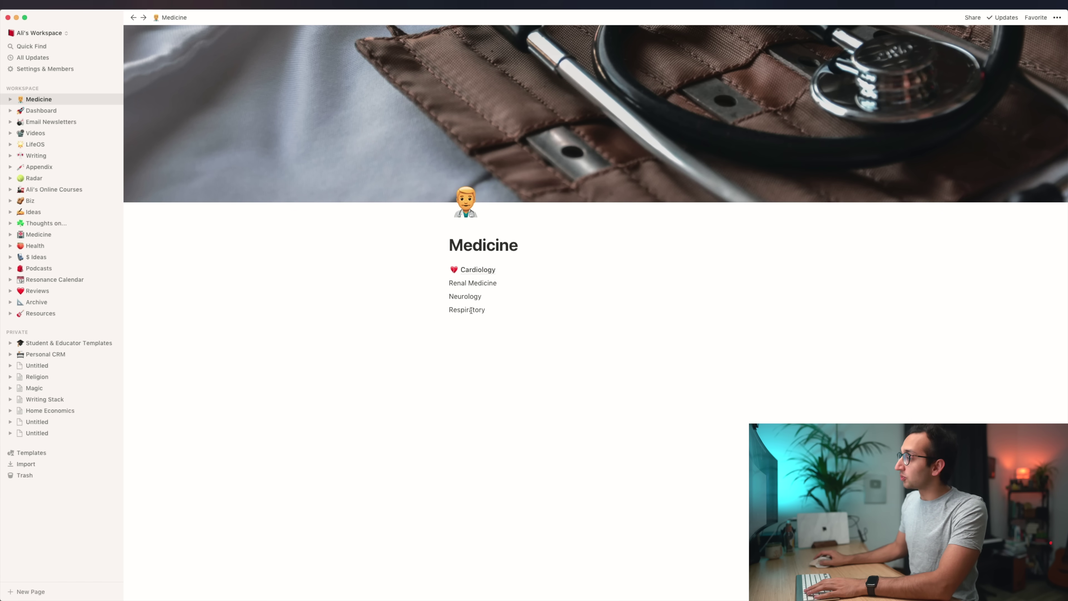
left_click(477, 271)
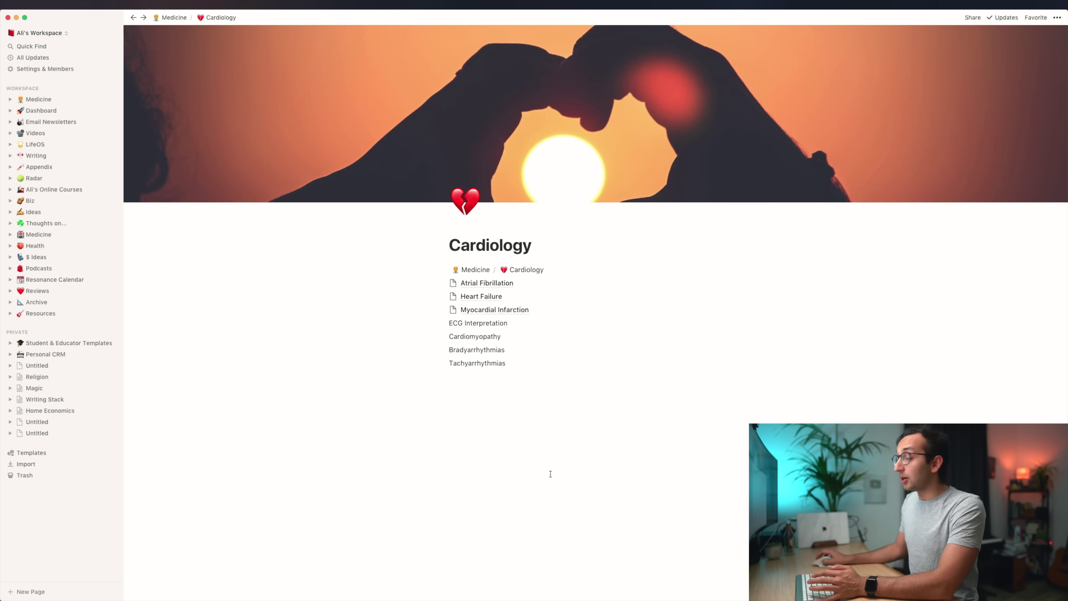
Step: Open Atrial Fibrillation, start it empty with an icon, and insert a breadcrumb block
left_click(490, 283)
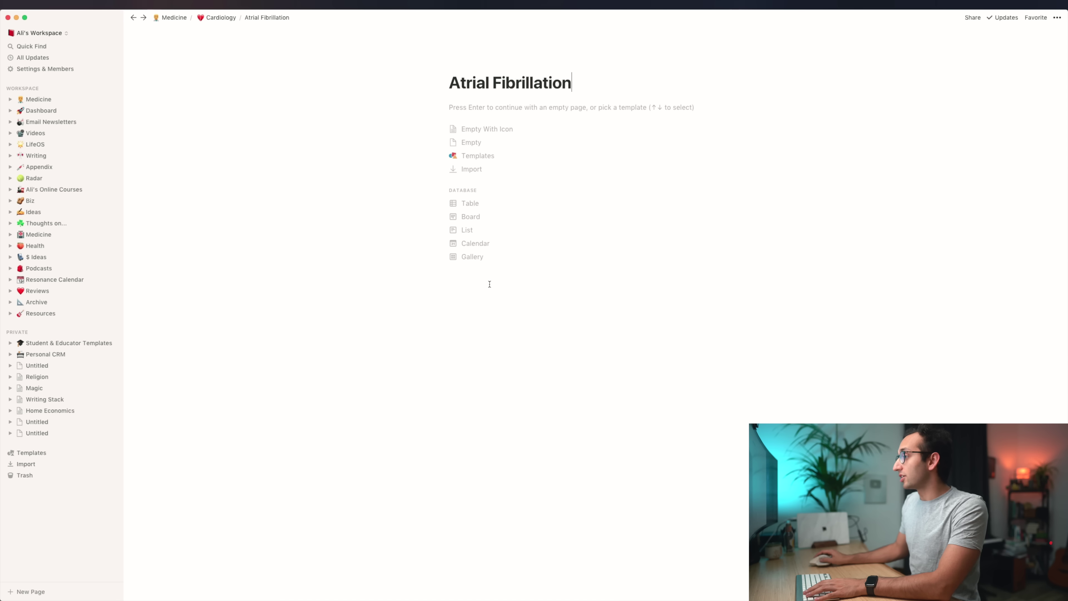
left_click(484, 127)
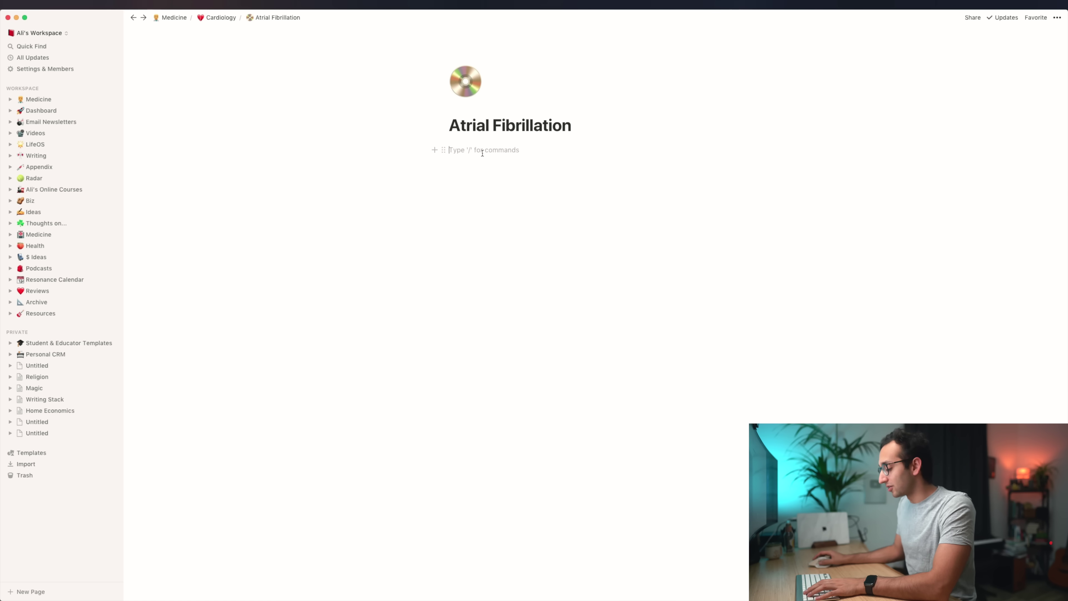
type("/bread")
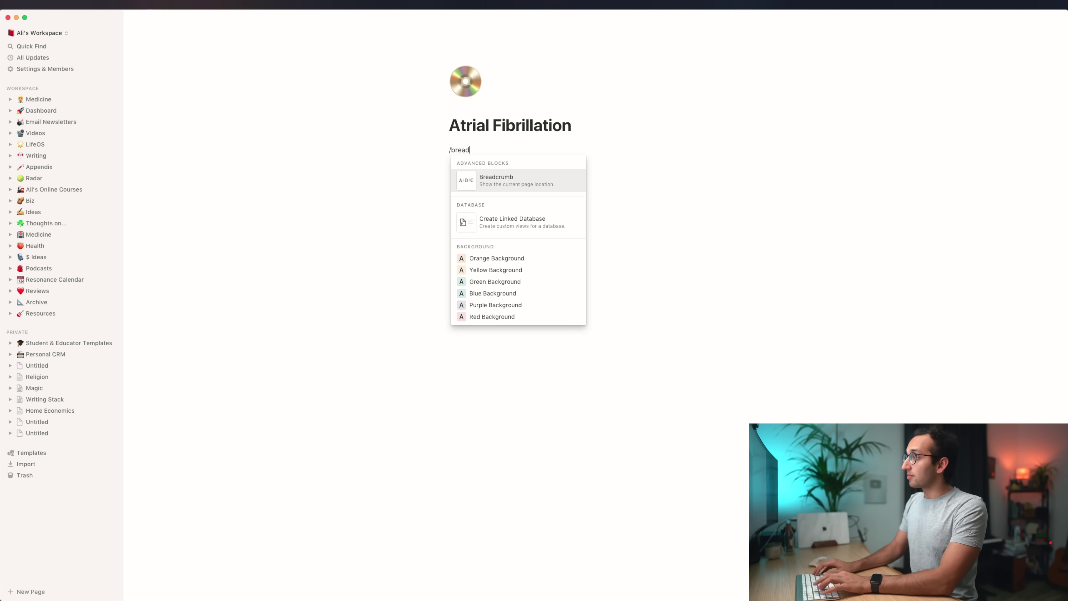
key("Return")
left_click(503, 173)
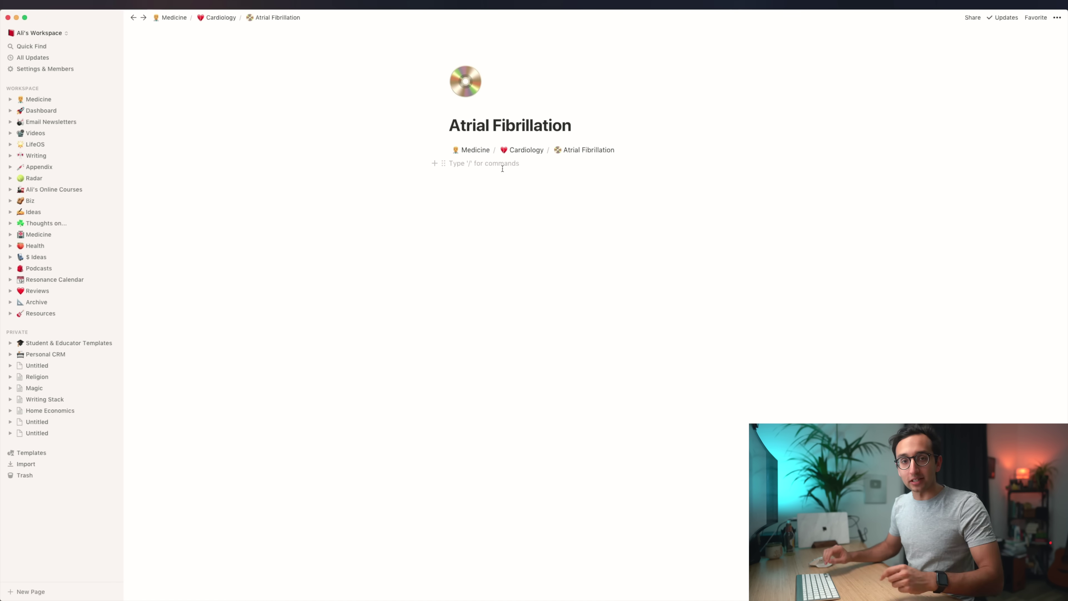
Step: Search Google for 'atrial fibrillation' from the launcher
key("alt+space")
type("atrial fib")
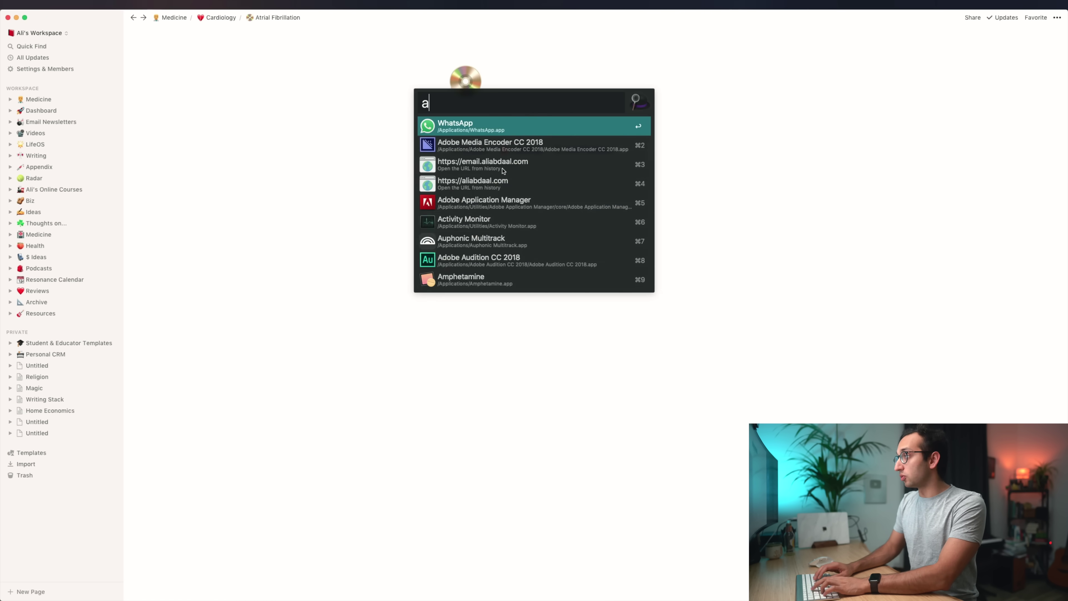
type("rillation")
key("Return")
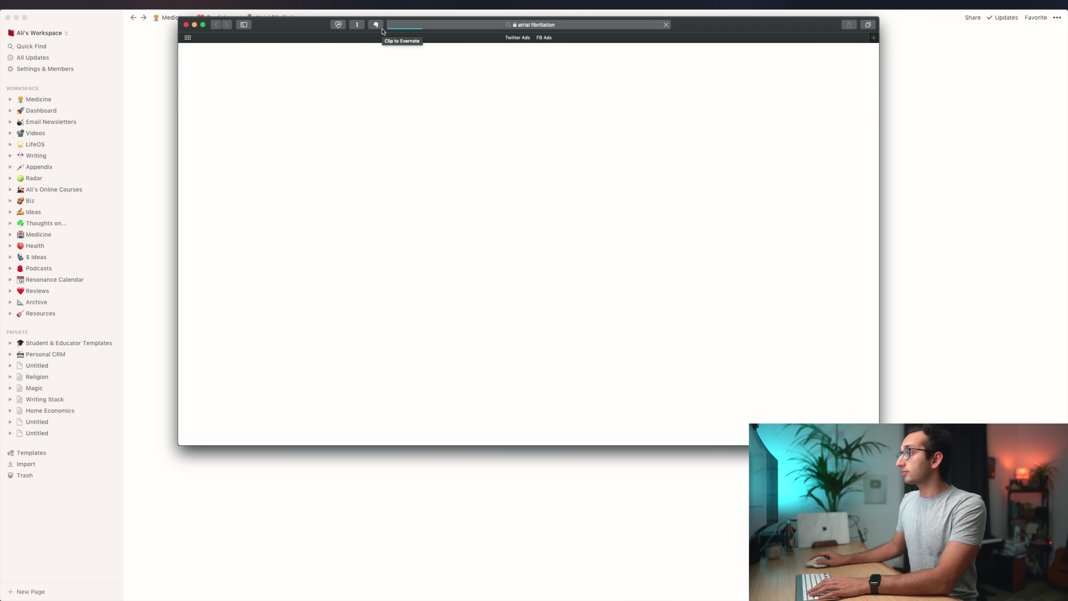
scroll(298, 276, "down", 6)
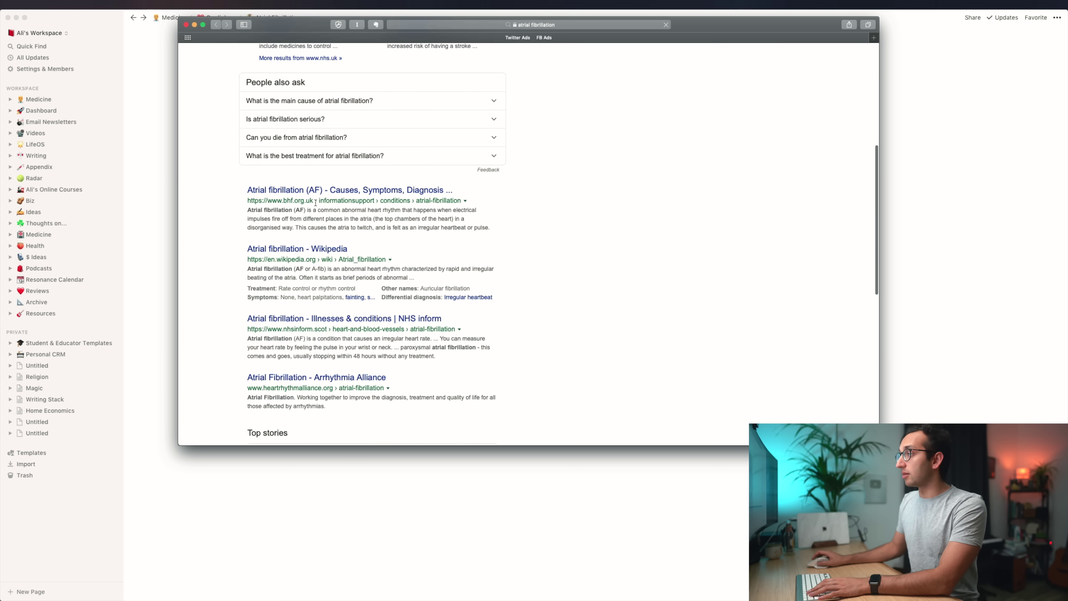
Step: Open the Wikipedia atrial fibrillation article and select its first paragraph
left_click(300, 248)
triple_click(357, 141)
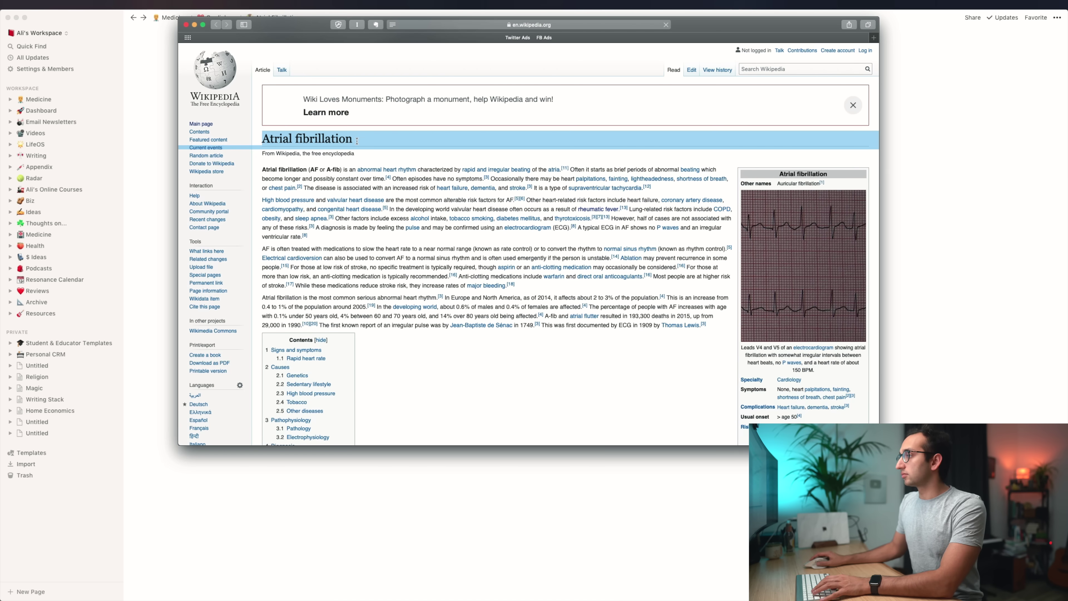
triple_click(352, 184)
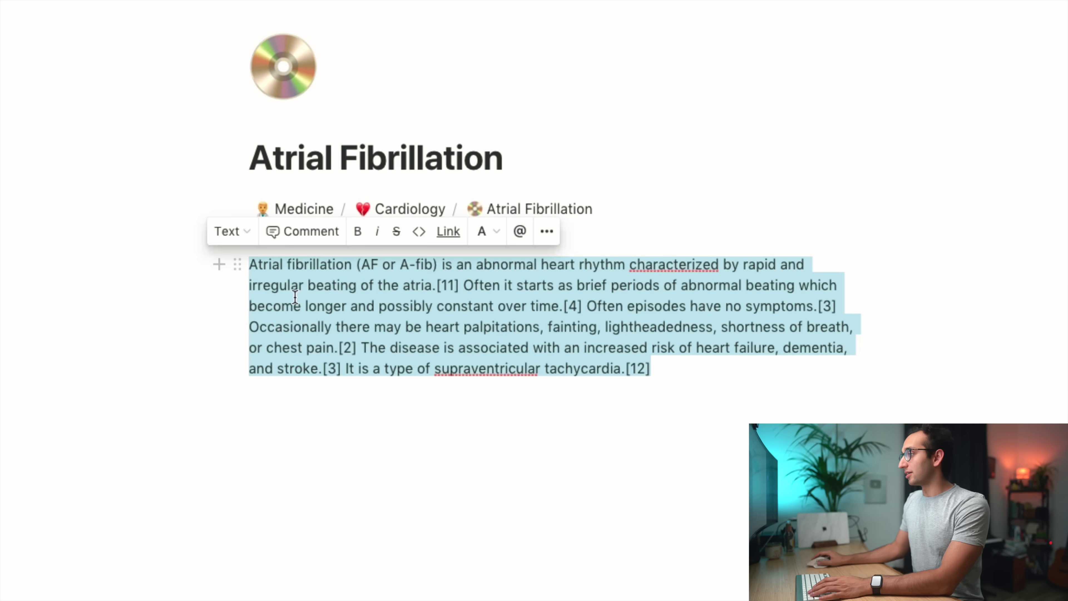
Step: Toggle bold on and back off for the pasted paragraph, then deselect it
key("super+b")
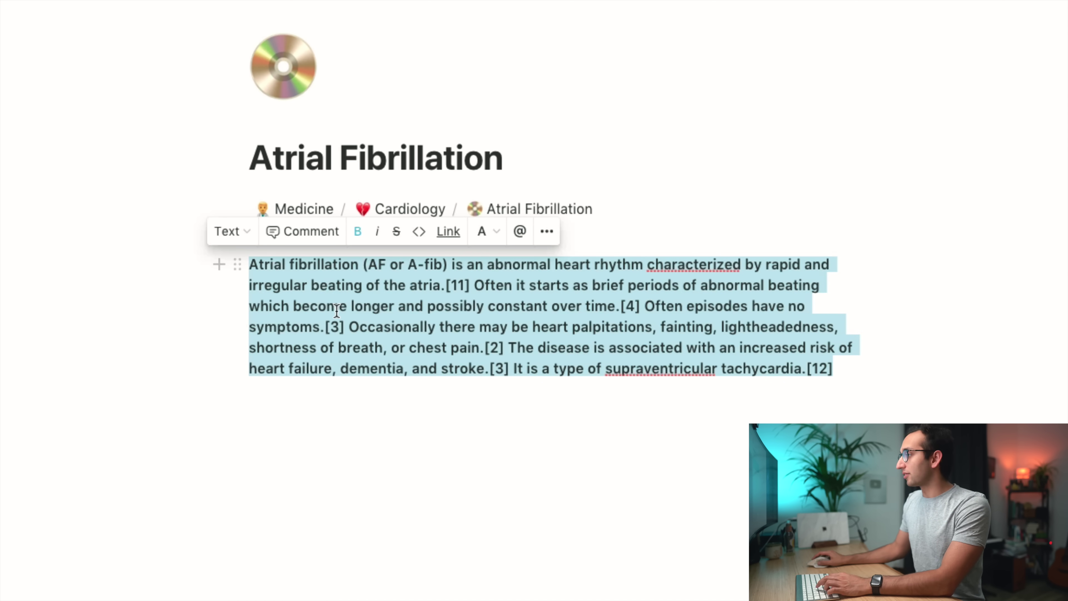
key("super+b")
left_click(348, 286)
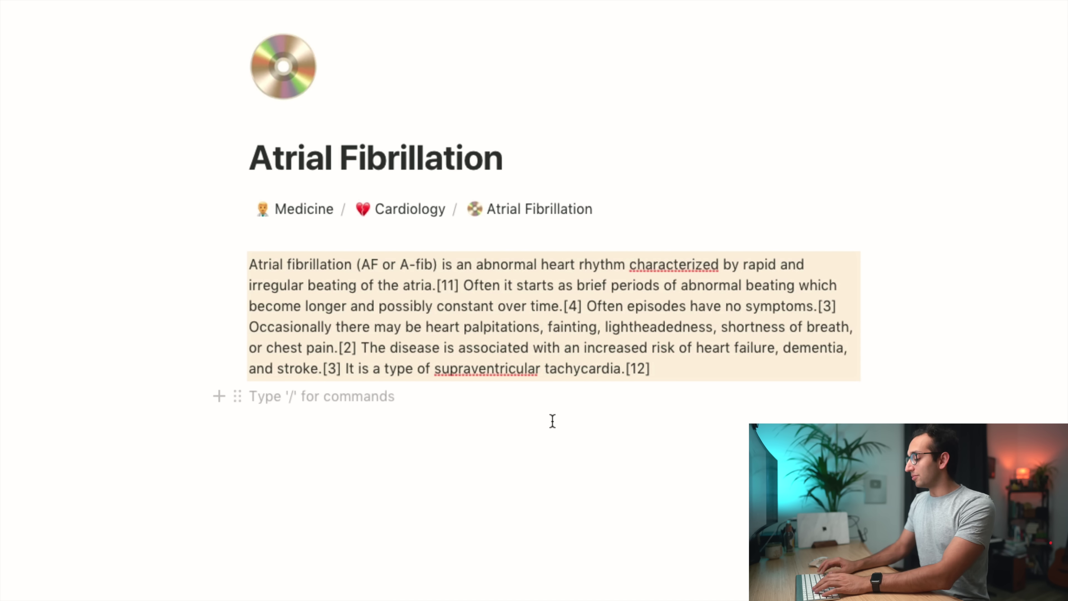
Step: Insert a callout block with a yellow background and move it one line down
type("/call")
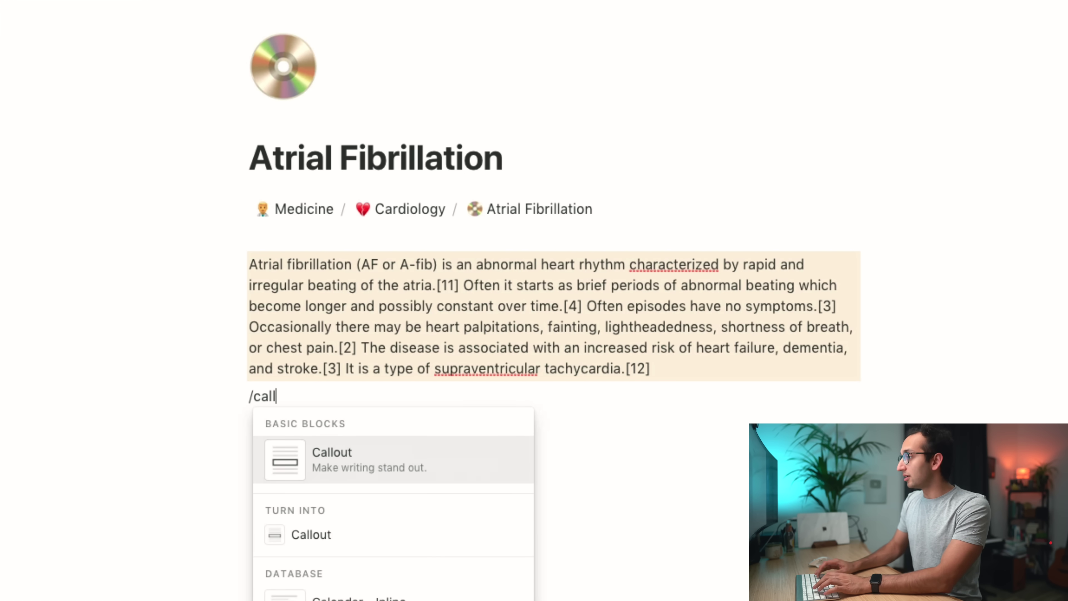
left_click(455, 453)
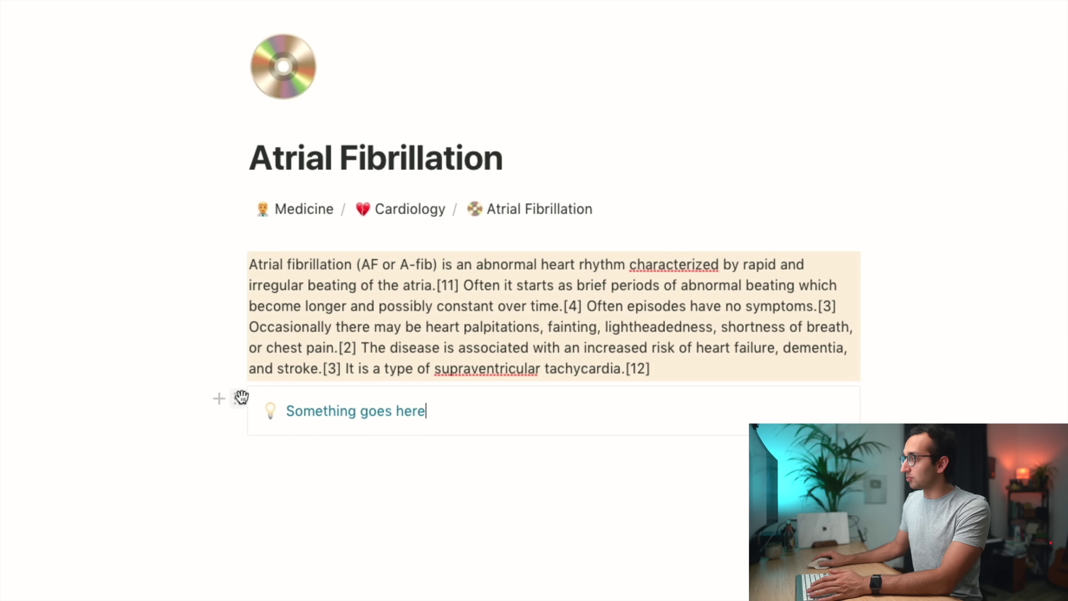
left_click(241, 397)
mouse_move(133, 487)
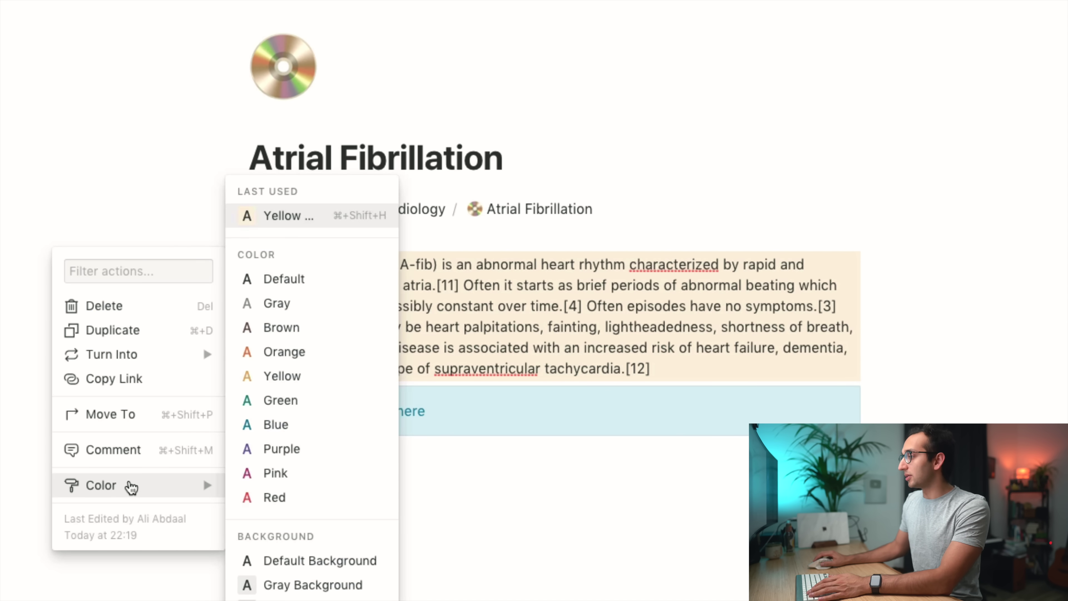
left_click(310, 221)
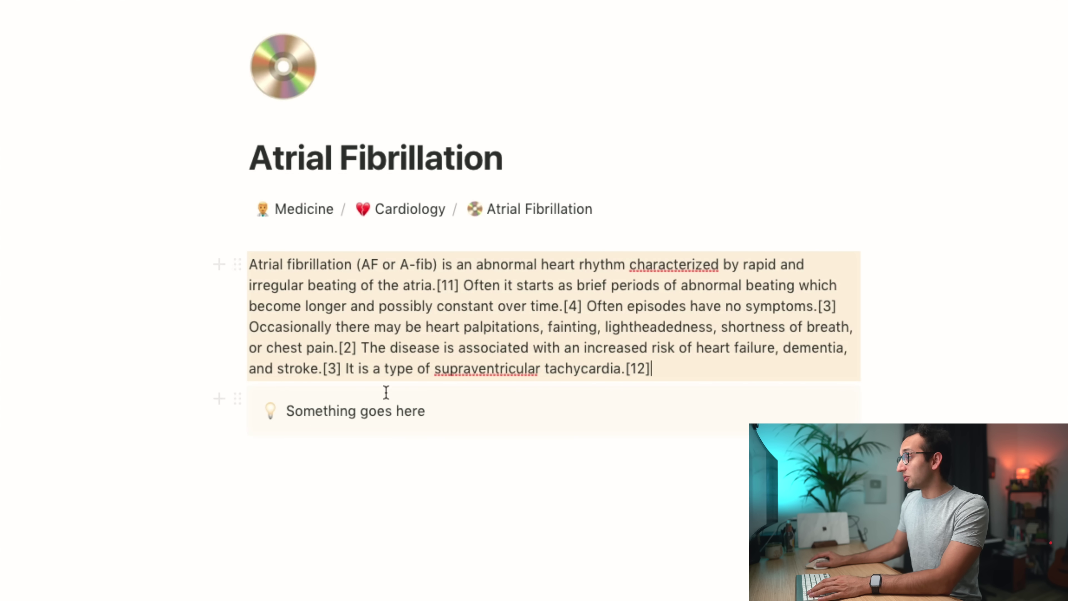
left_click_drag(238, 398, 246, 518)
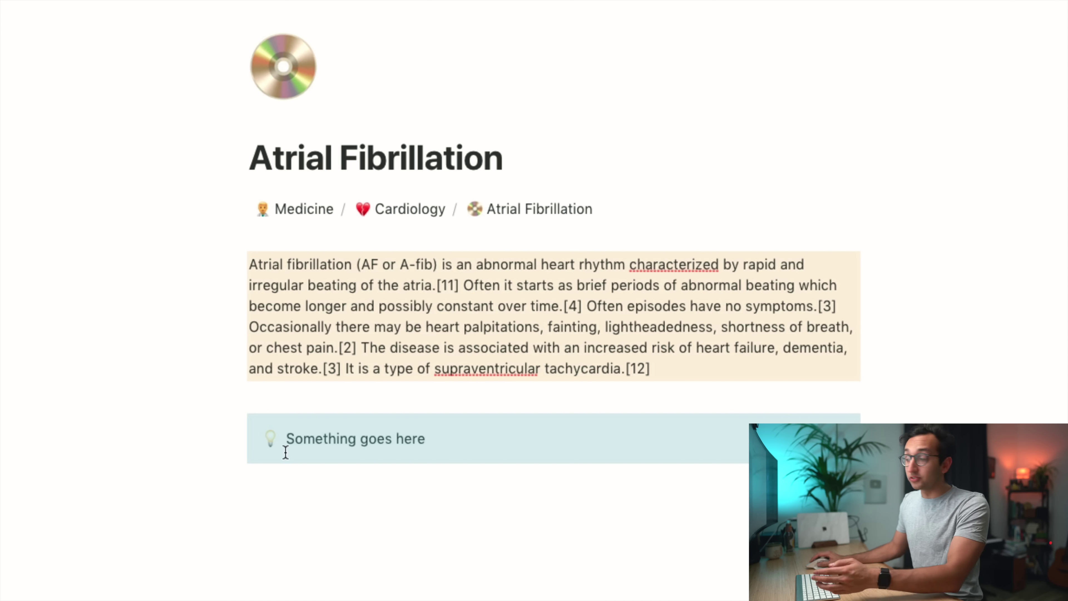
Step: Make the line above the callout an H1 heading and start a block command below it
left_click(308, 404)
type("/h1")
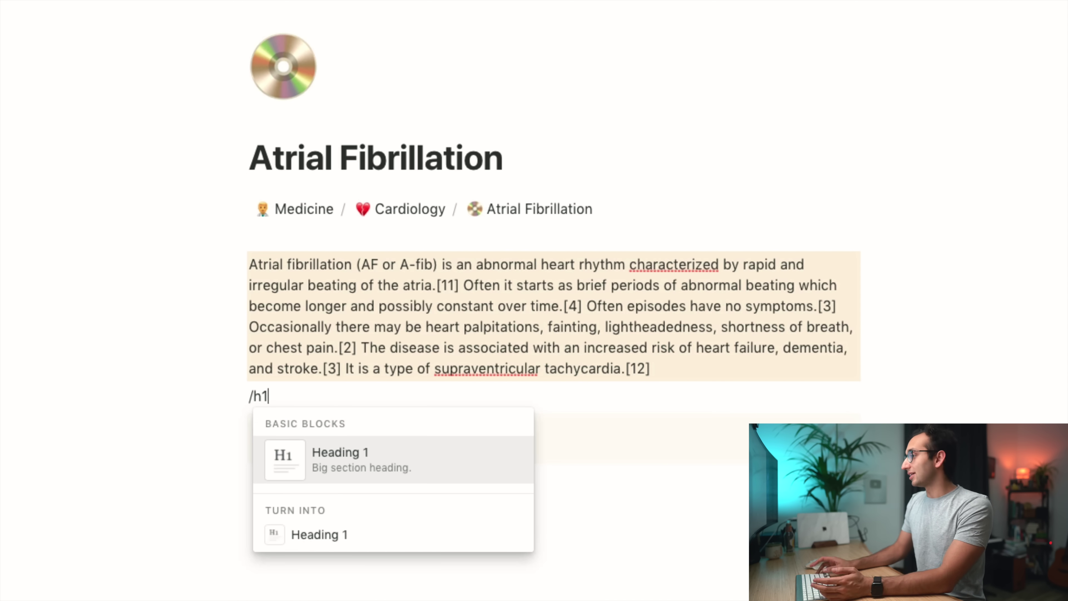
key("Return")
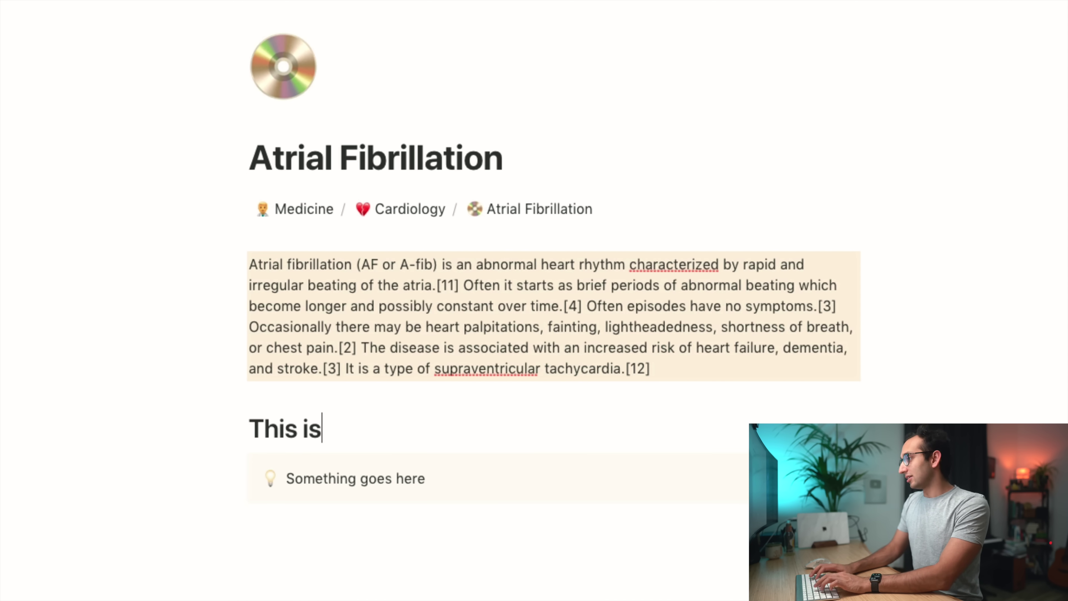
left_click(299, 550)
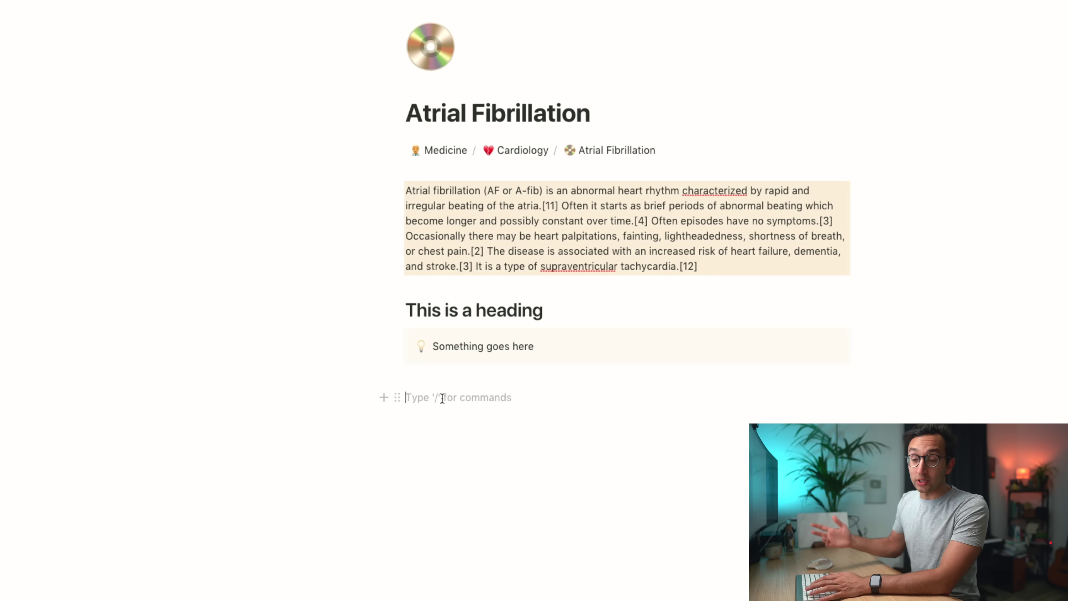
type("/")
scroll(424, 505, "down", 10)
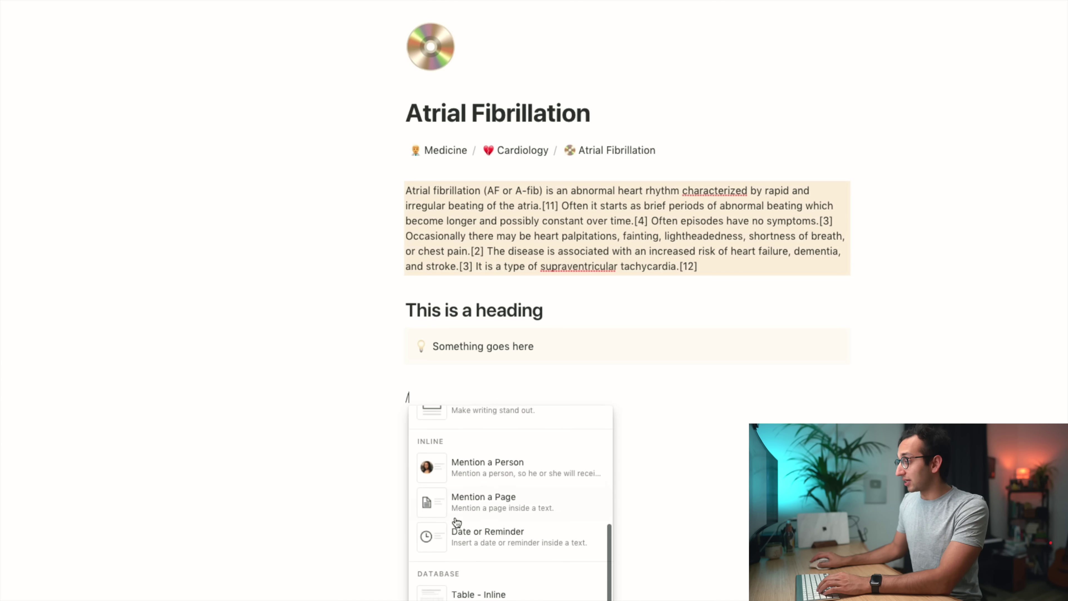
scroll(466, 518, "up", 10)
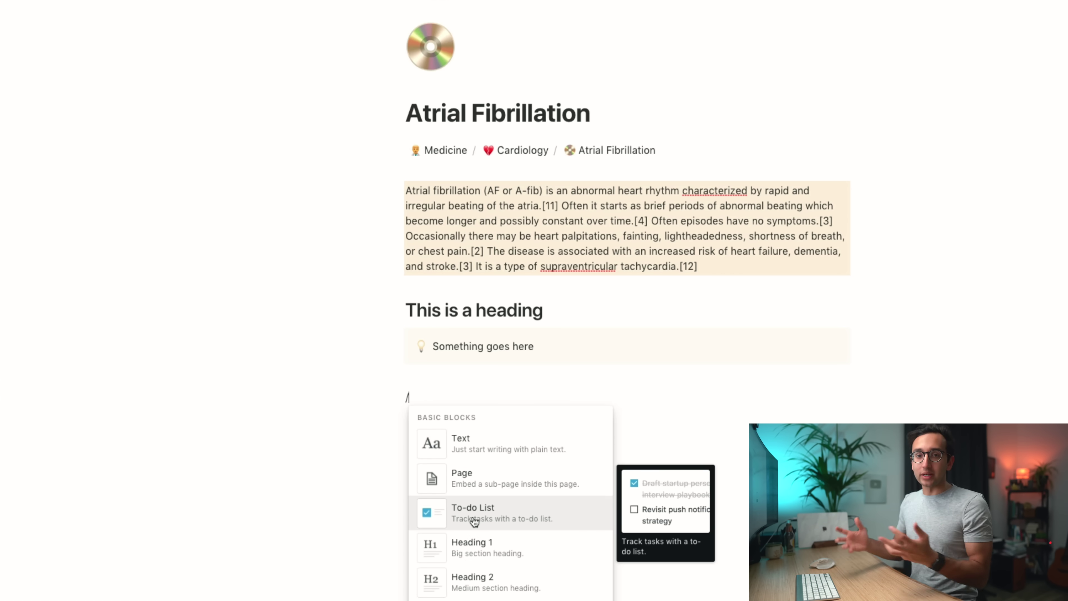
Step: Insert an image block below the callout using an Unsplash stock photo
type("image")
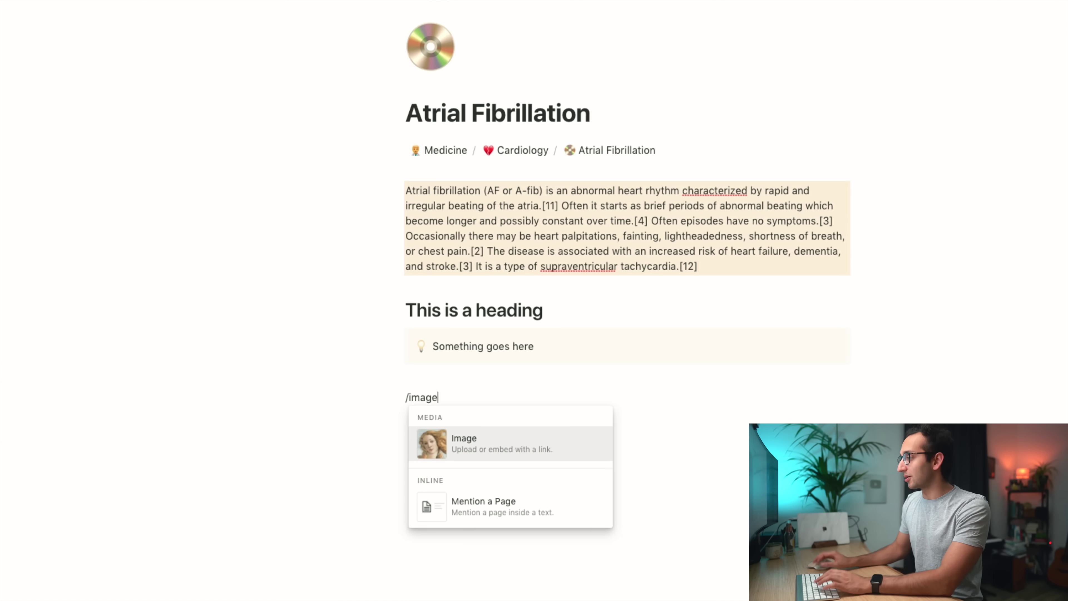
left_click(478, 430)
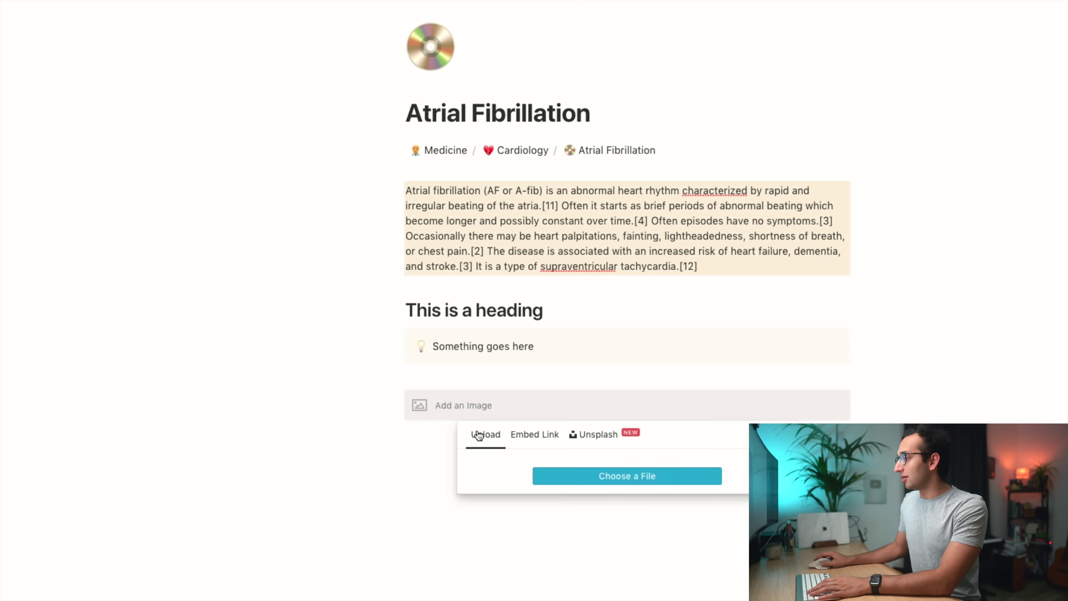
left_click(602, 435)
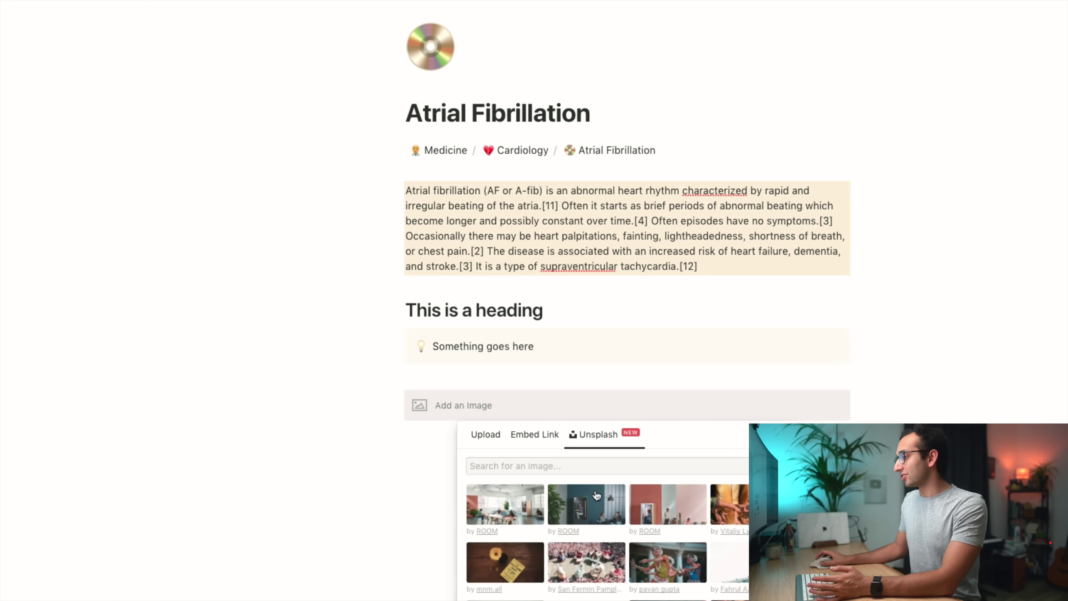
left_click(502, 498)
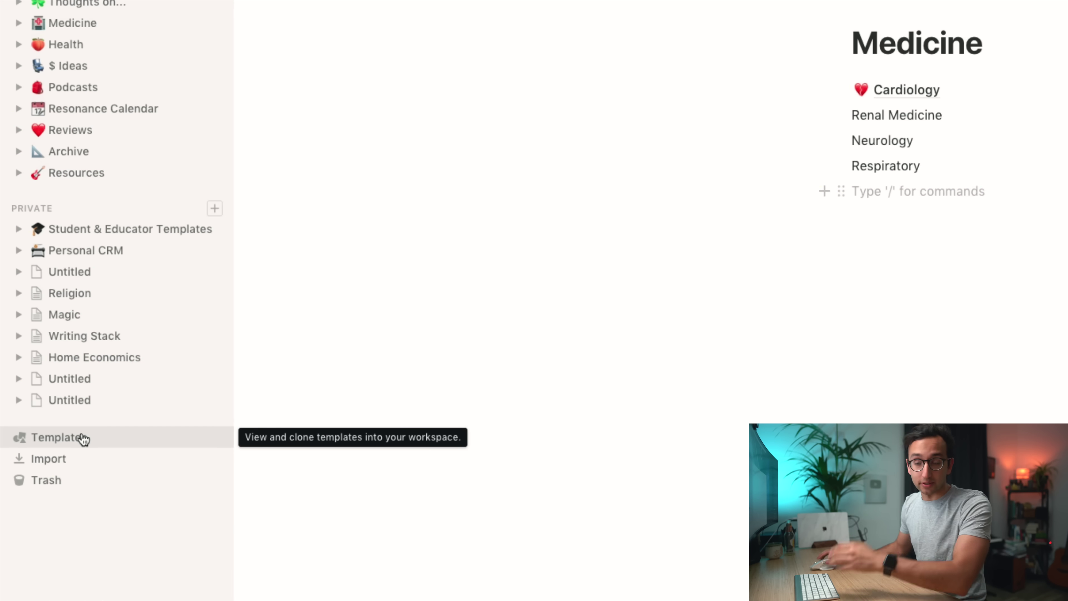
Step: Open the Templates gallery and expand the Design, Engineering and Marketing template groups
left_click(83, 438)
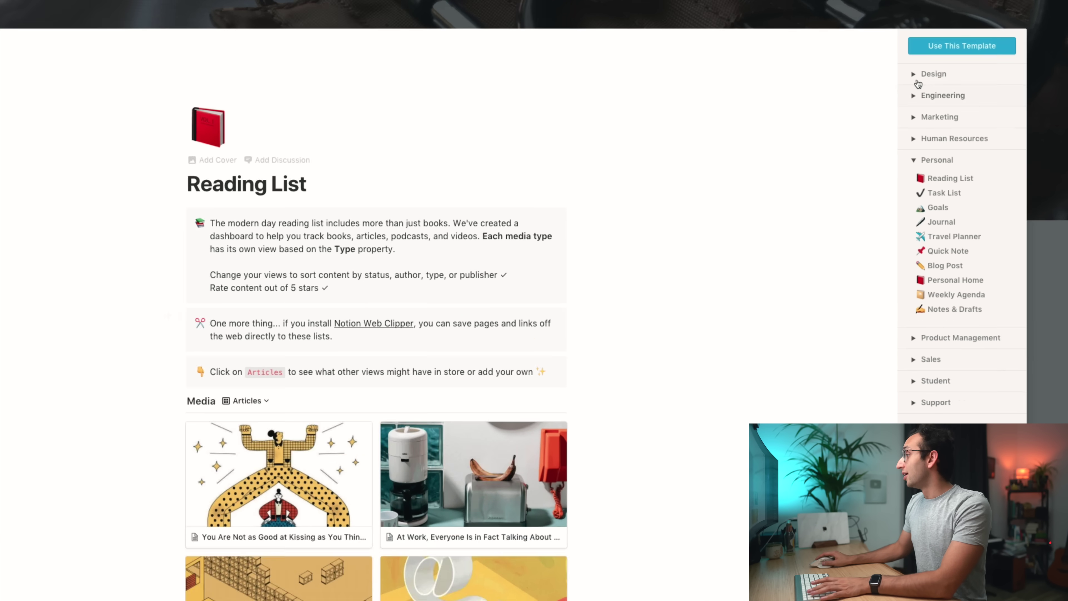
left_click(910, 88)
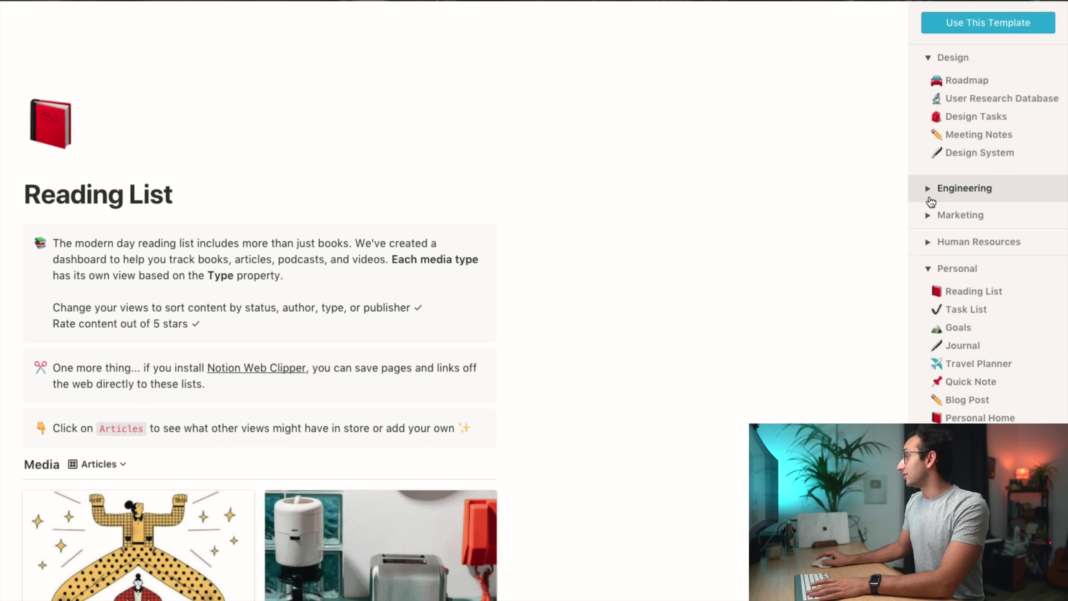
left_click(931, 201)
left_click(929, 320)
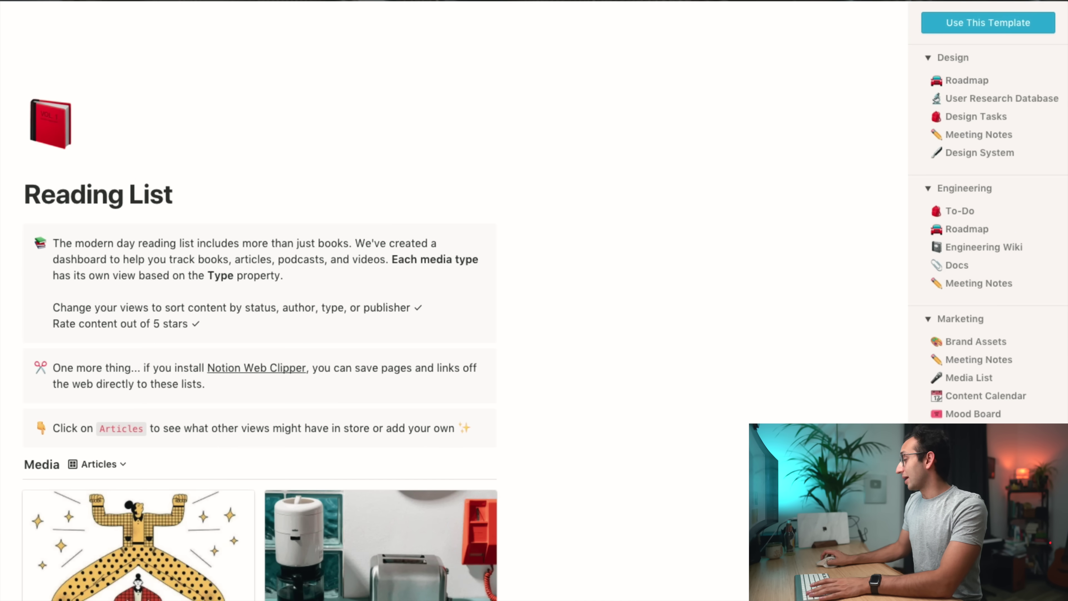
scroll(988, 236, "down", 3)
scroll(988, 235, "down", 3)
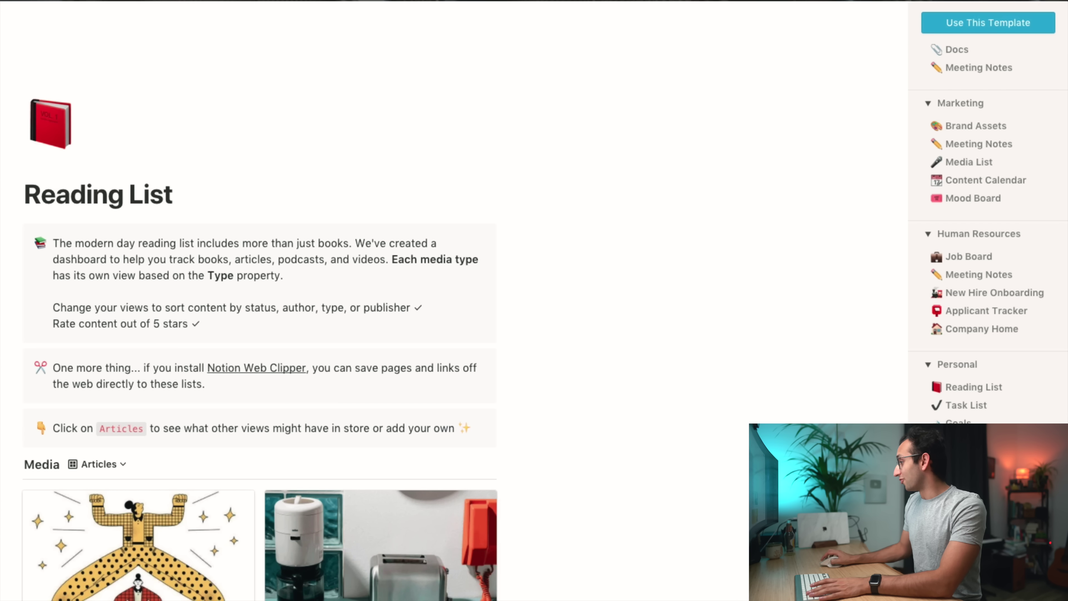
scroll(988, 211, "up", 6)
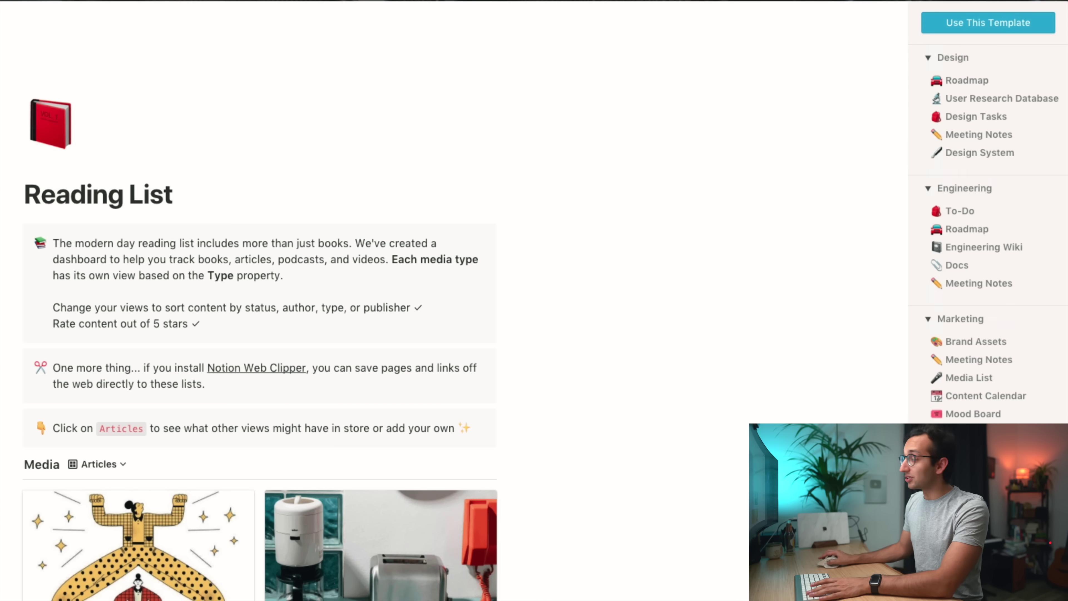
Step: Preview the Roadmap, User Research Database, Design Tasks and Meeting Notes templates
left_click(992, 84)
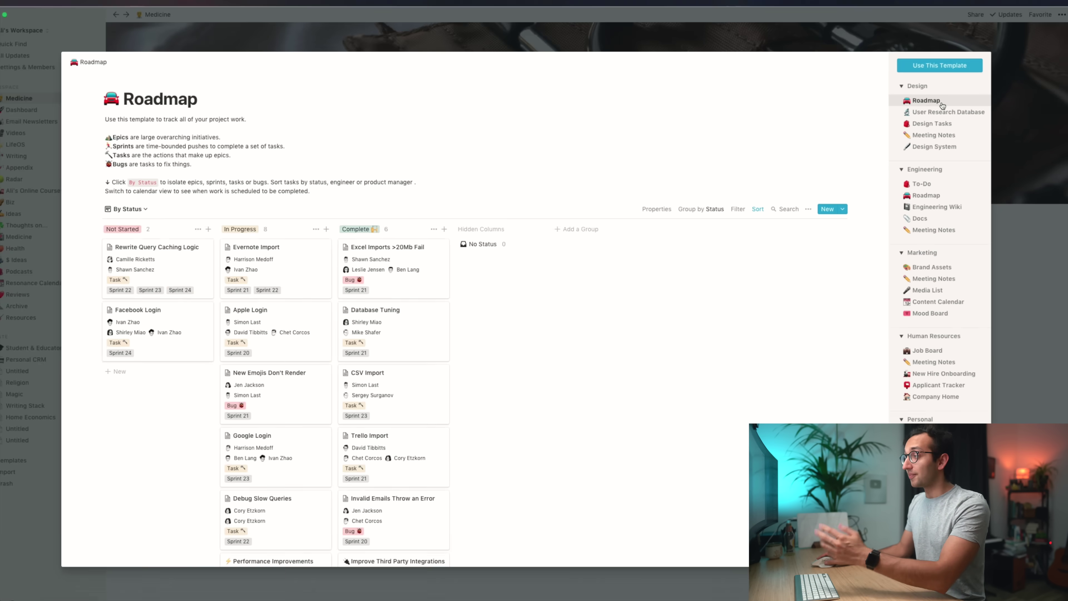
left_click(992, 98)
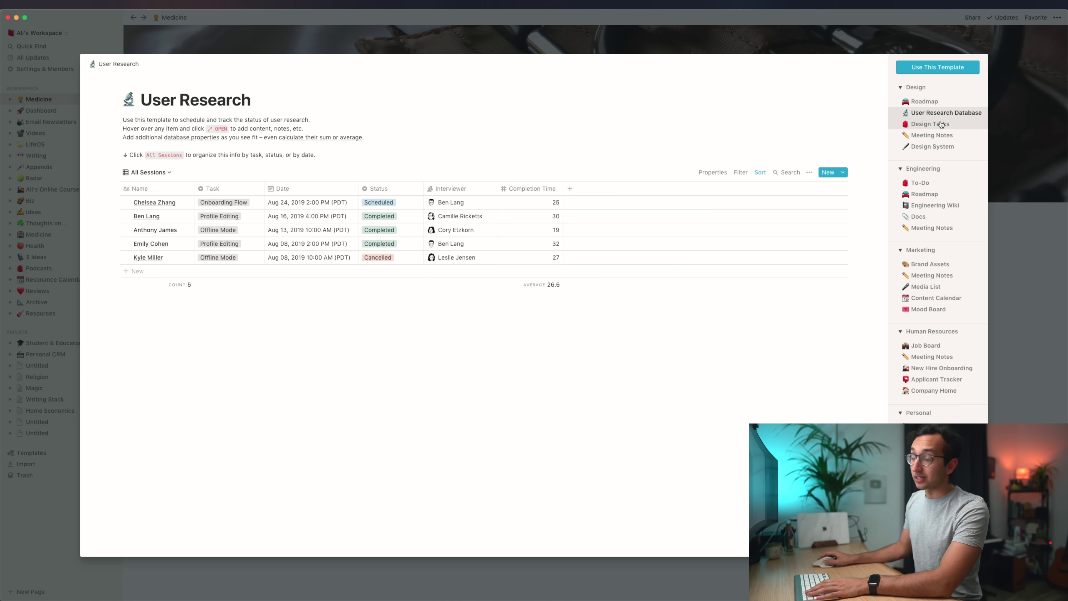
left_click(942, 123)
left_click(954, 136)
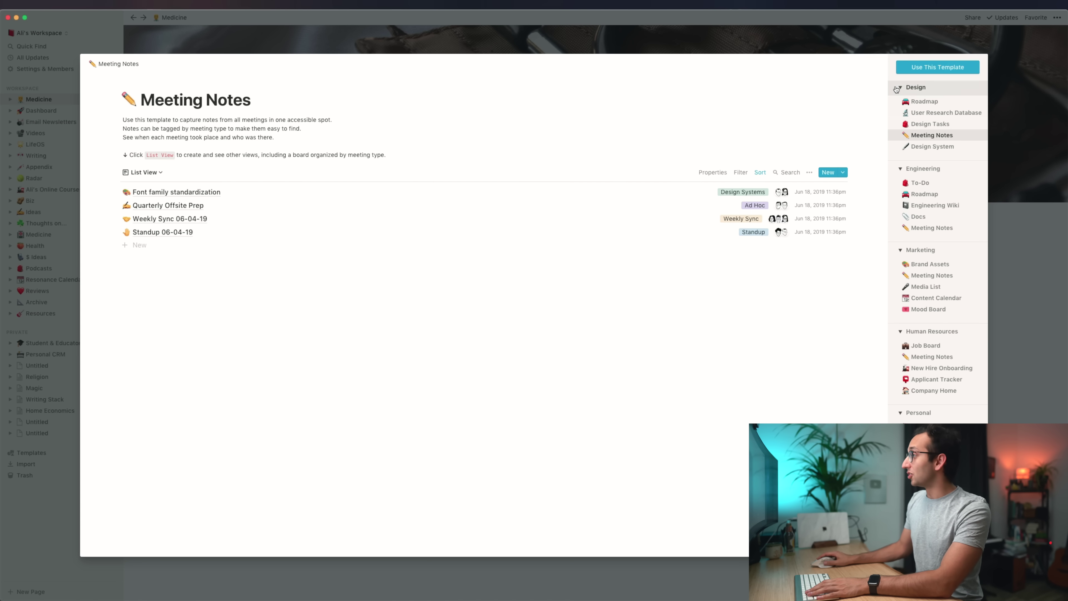
Step: Collapse the Design, Engineering, Marketing and Human Resources groups, then preview Personal > Reading List
left_click(900, 87)
left_click(900, 104)
left_click(899, 120)
left_click(900, 137)
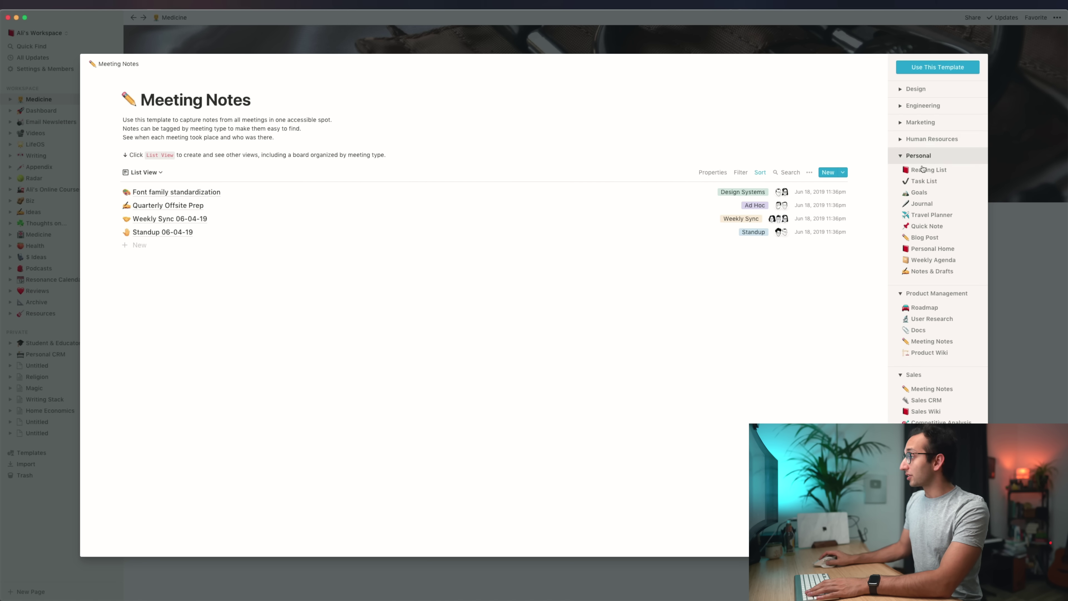
left_click(945, 169)
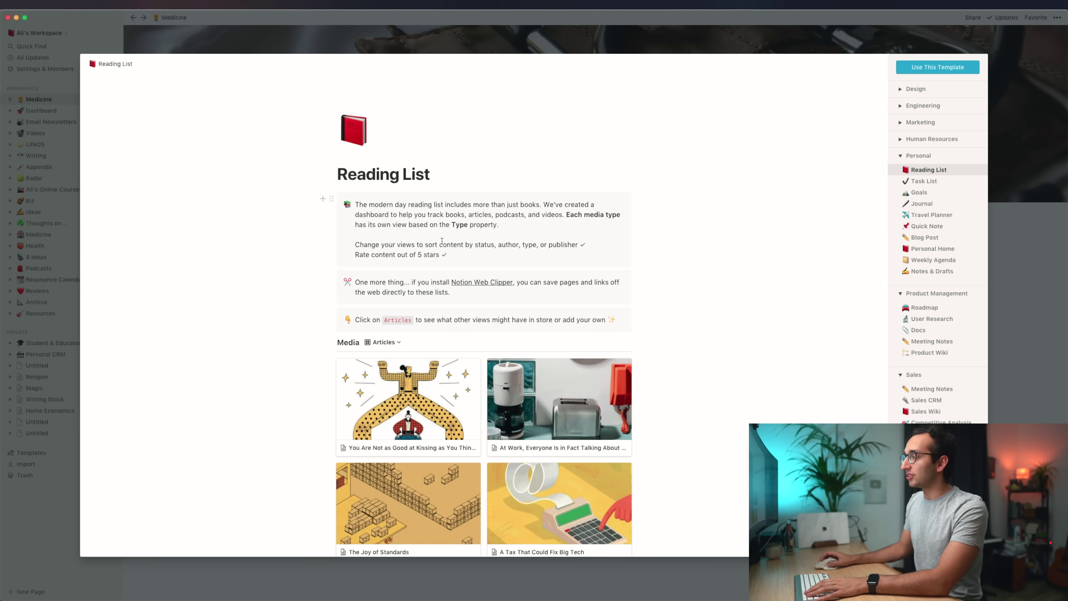
scroll(442, 241, "down", 3)
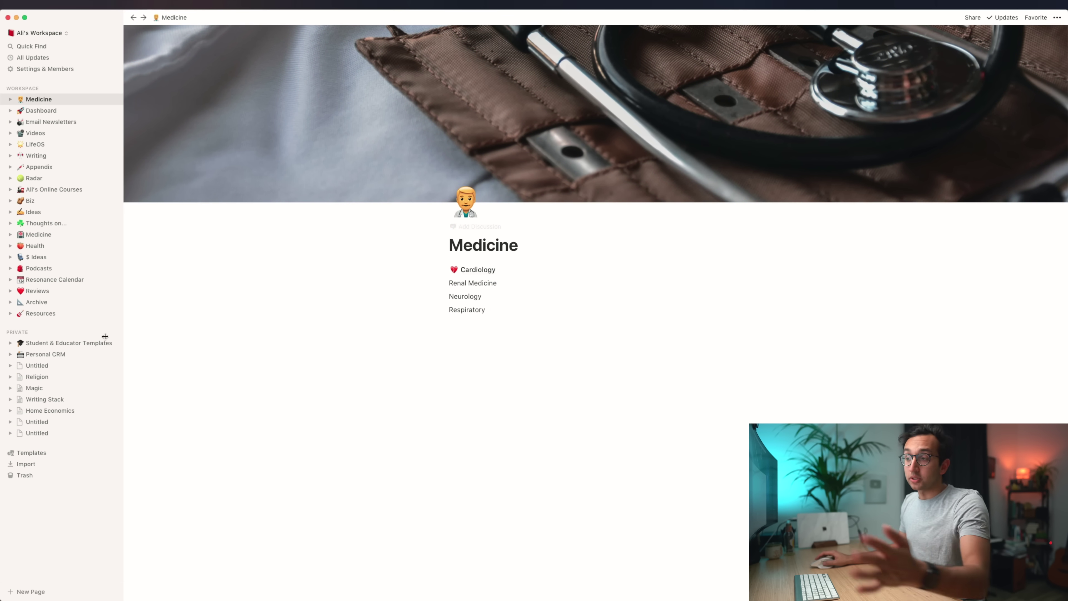
Step: Go to Student & Educator Templates in the sidebar and open its Class Notes template
left_click(76, 347)
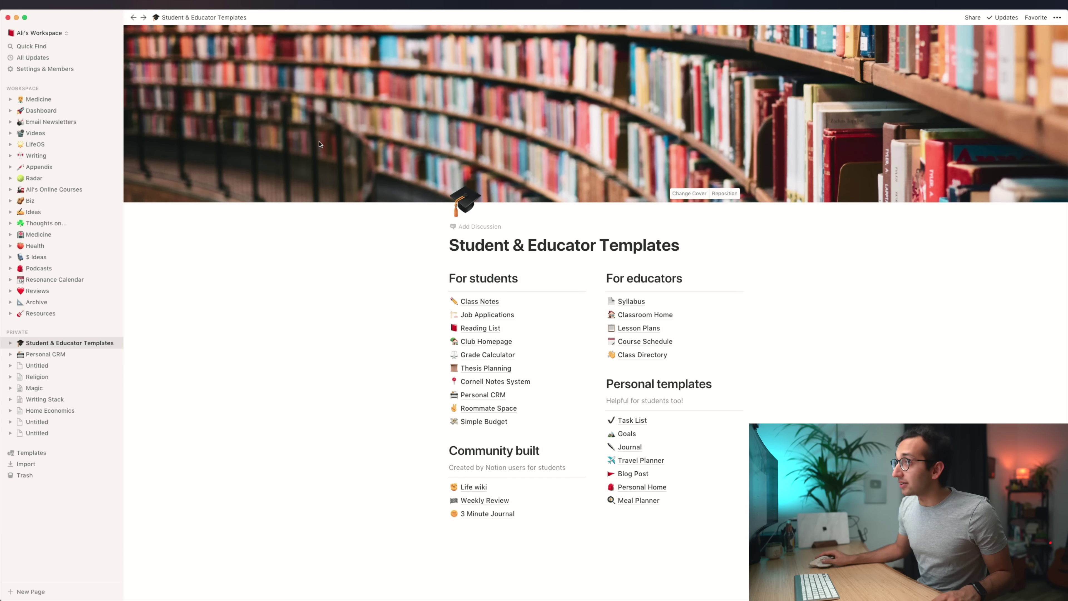
scroll(293, 74, "down", 6)
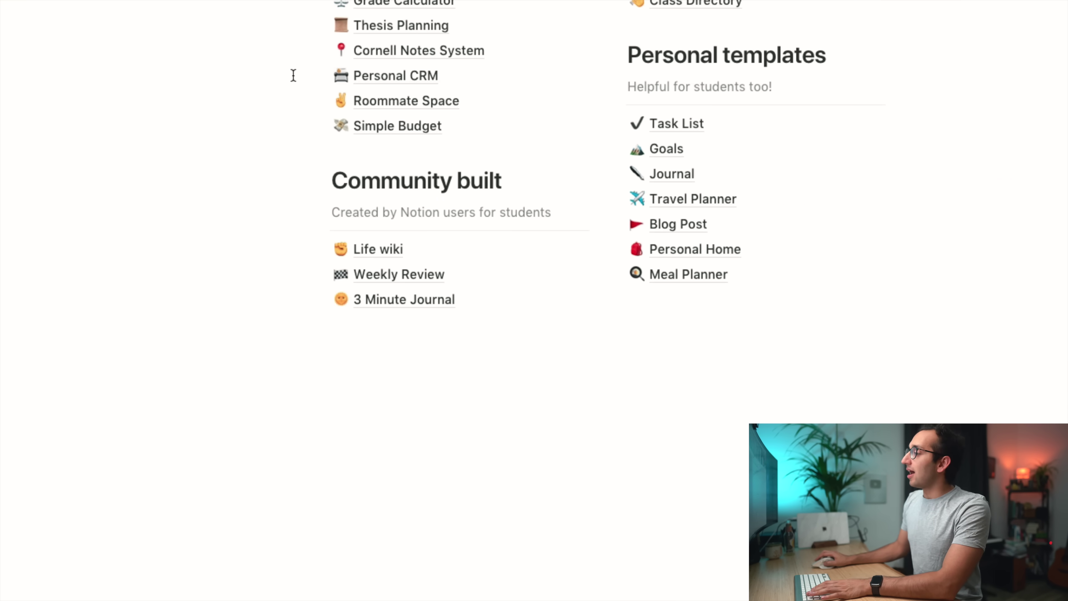
scroll(368, 66, "up", 6)
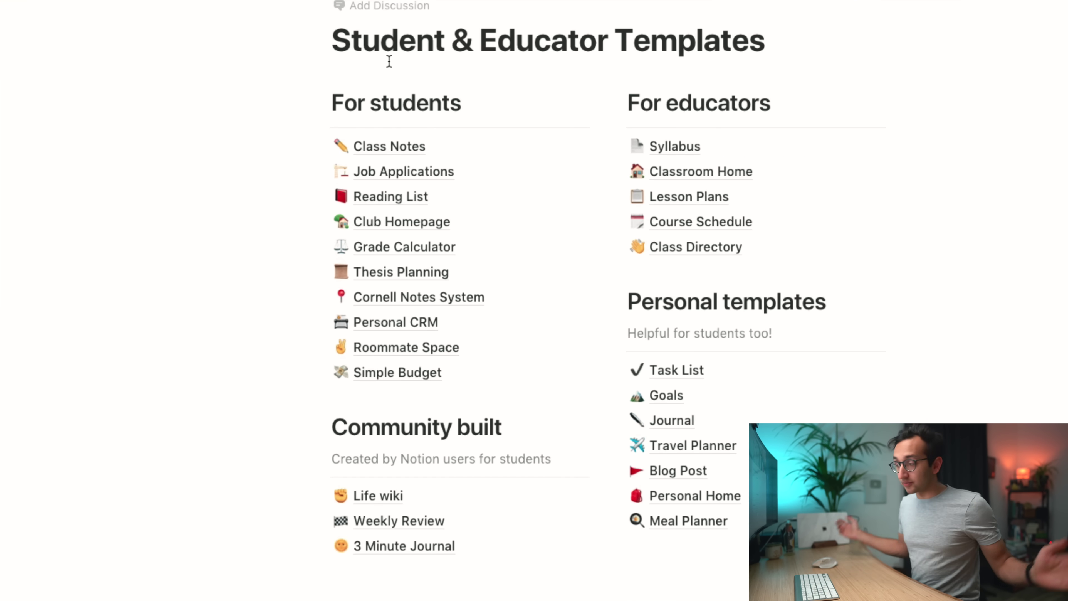
scroll(500, 73, "down", 2)
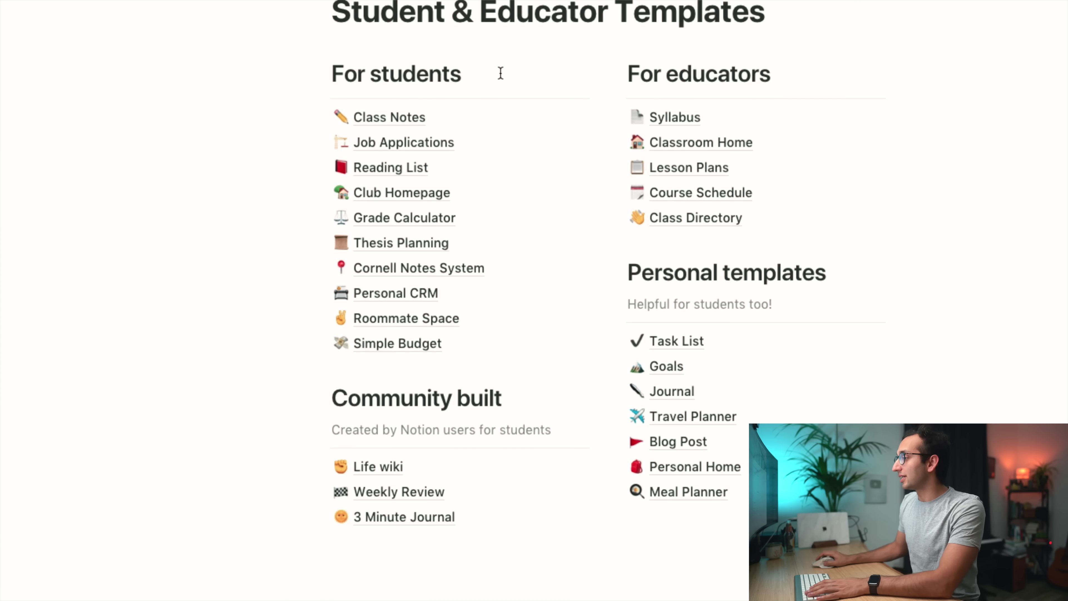
left_click(403, 120)
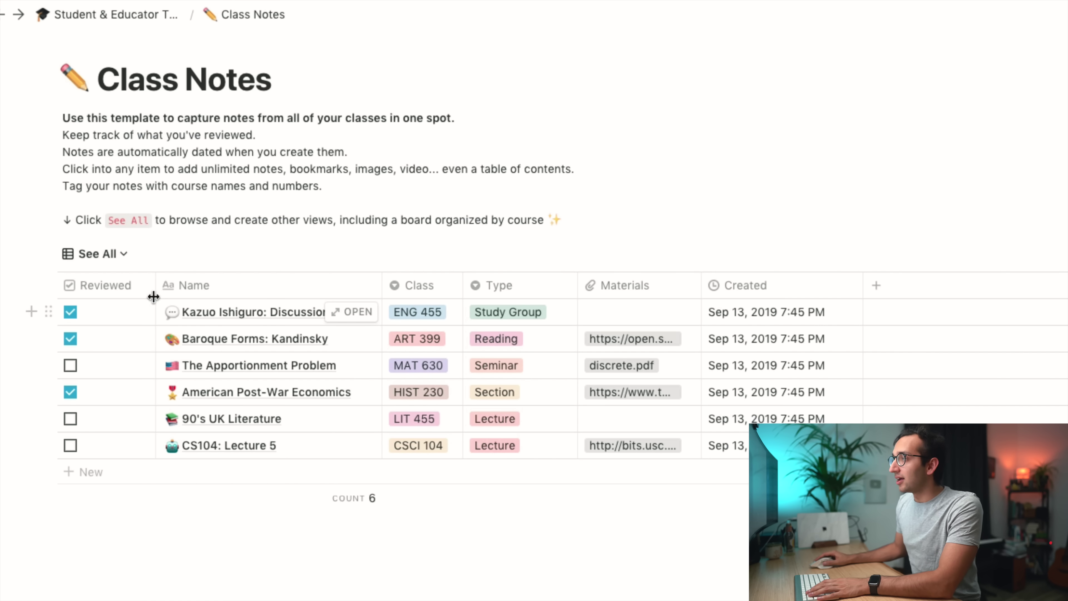
left_click(71, 365)
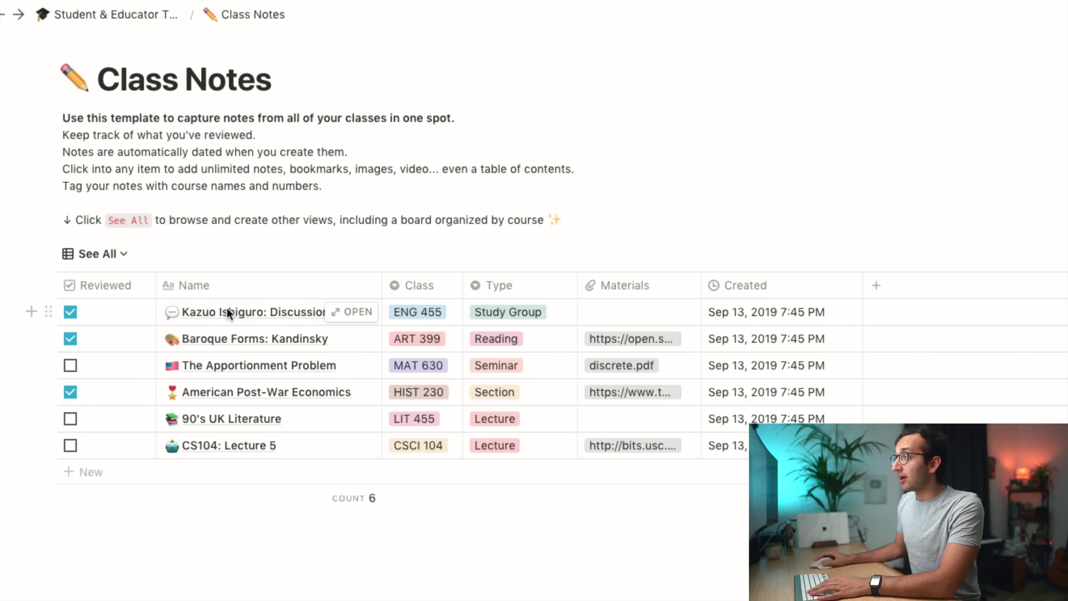
left_click(351, 311)
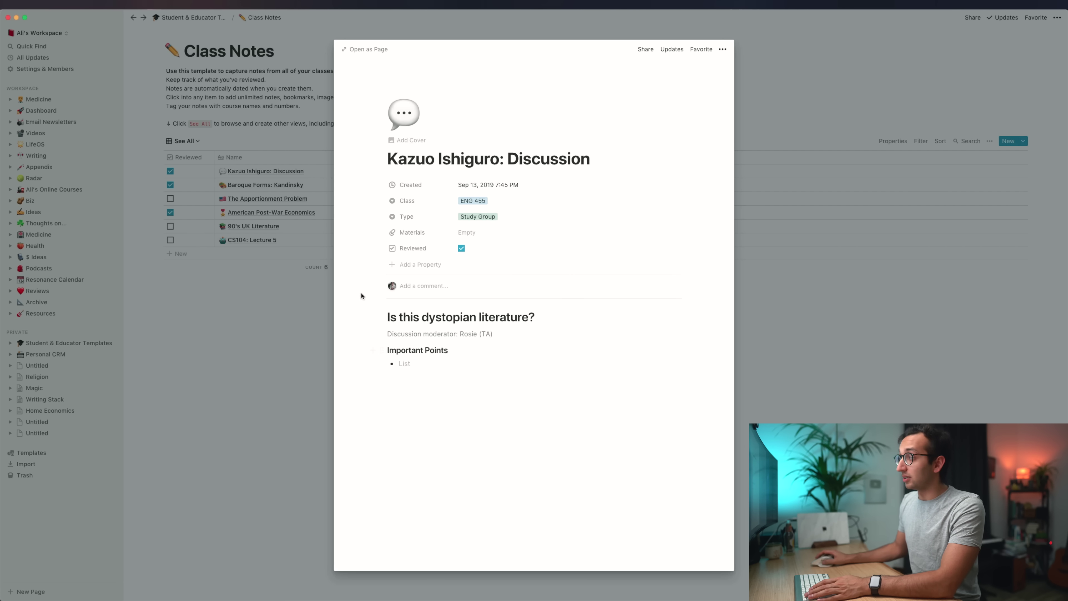
left_click(294, 302)
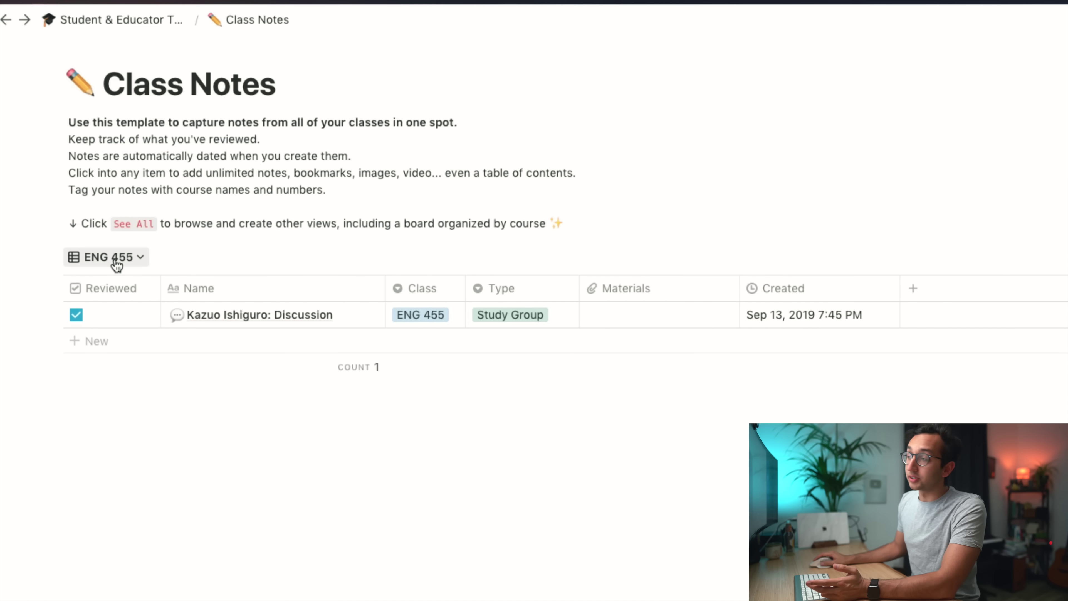
left_click(113, 258)
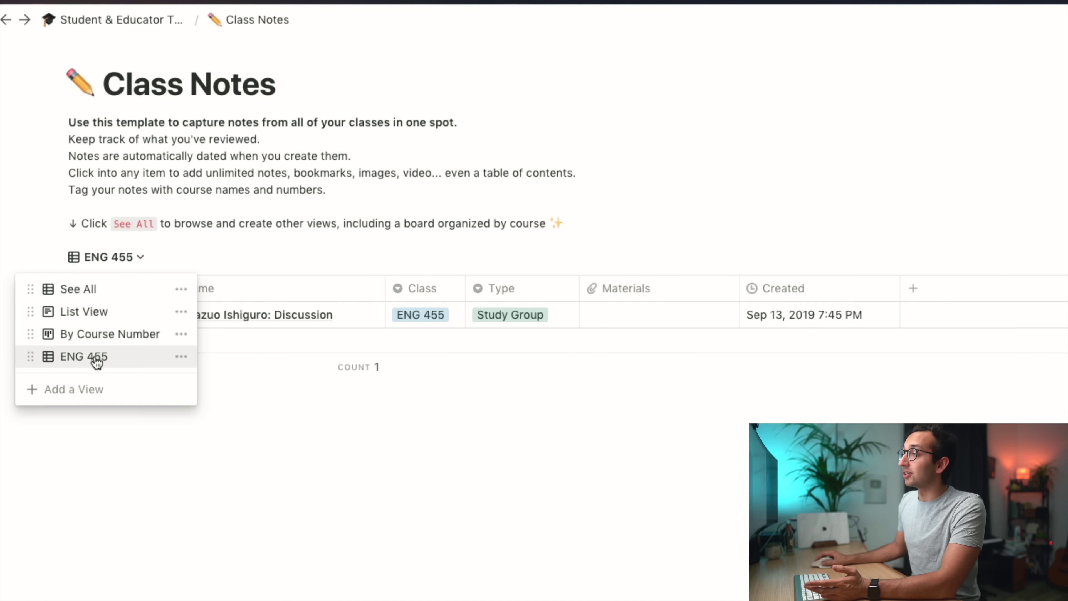
left_click(96, 295)
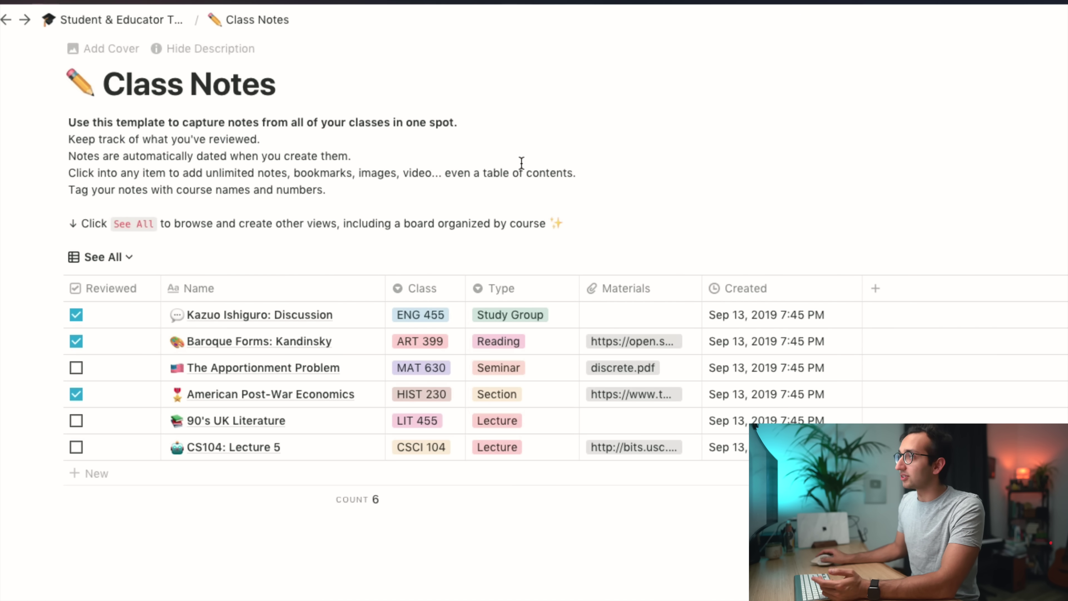
Step: Browse the Job Applications, Reading List and Personal CRM templates, returning to Student & Educator Templates between each
left_click(122, 21)
scroll(612, 453, "down", 5)
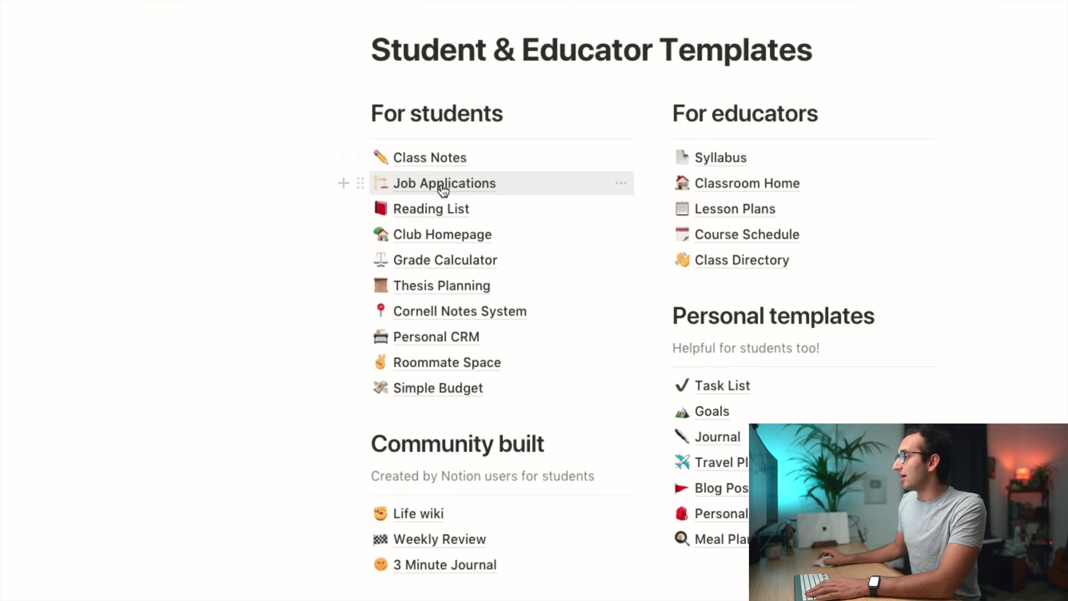
left_click(438, 183)
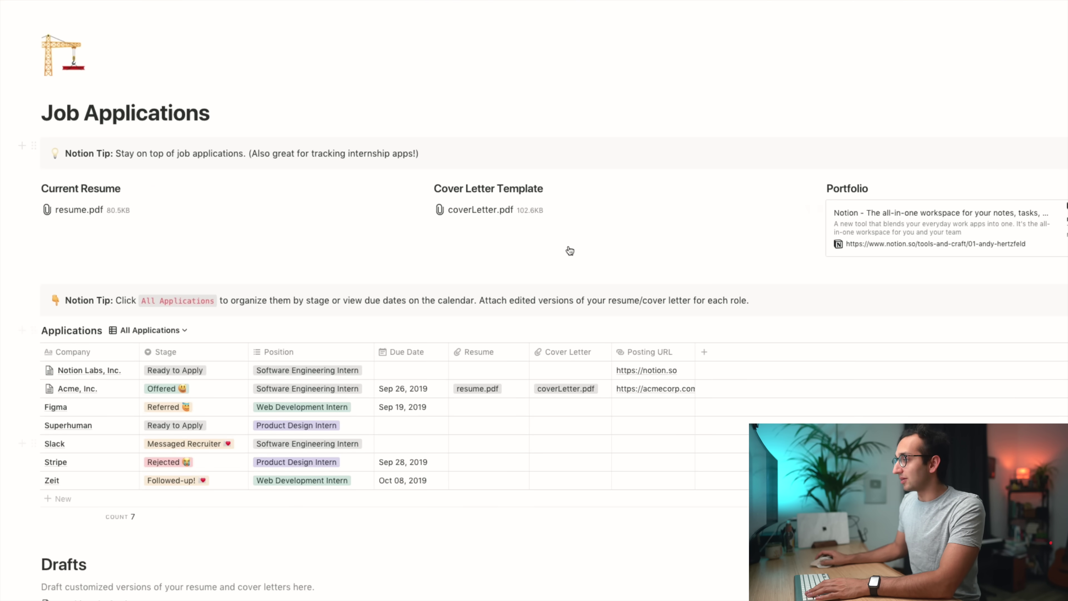
scroll(569, 251, "down", 3)
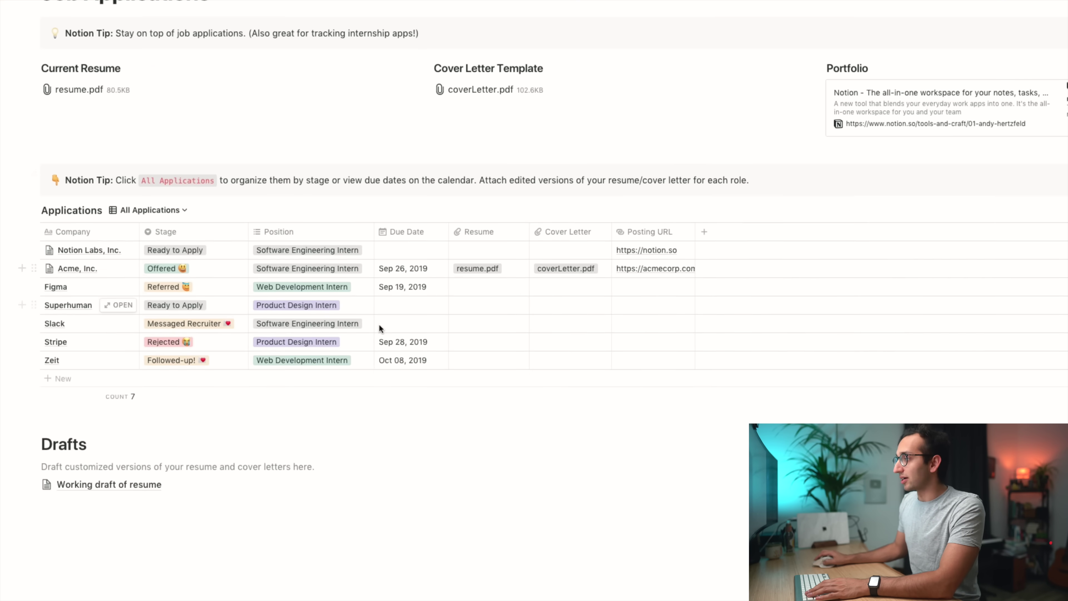
scroll(569, 250, "up", 3)
key("super+bracketleft")
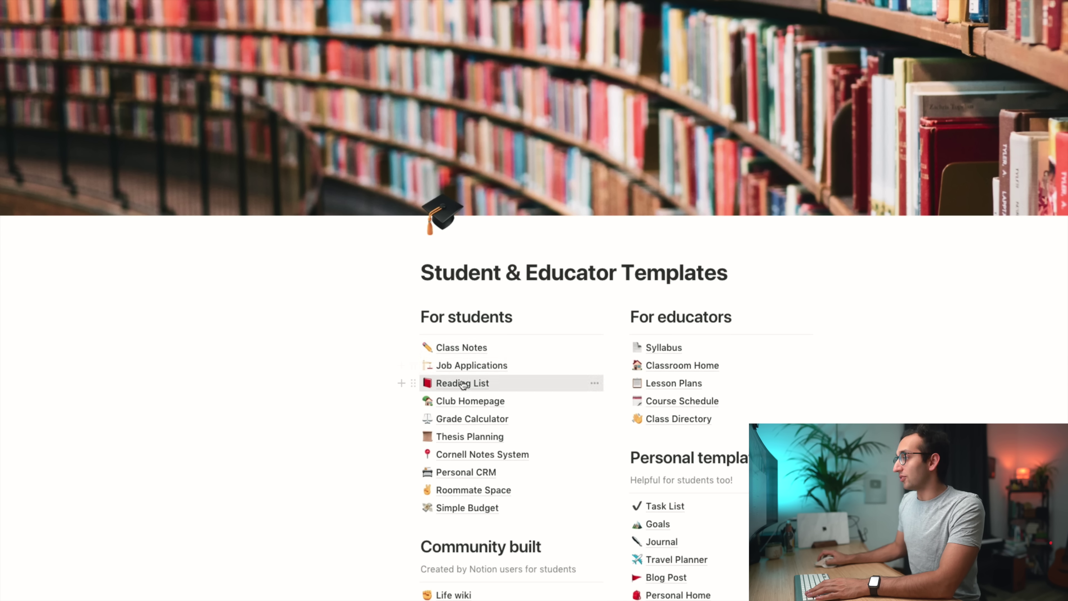
left_click(460, 381)
key("super+bracketleft")
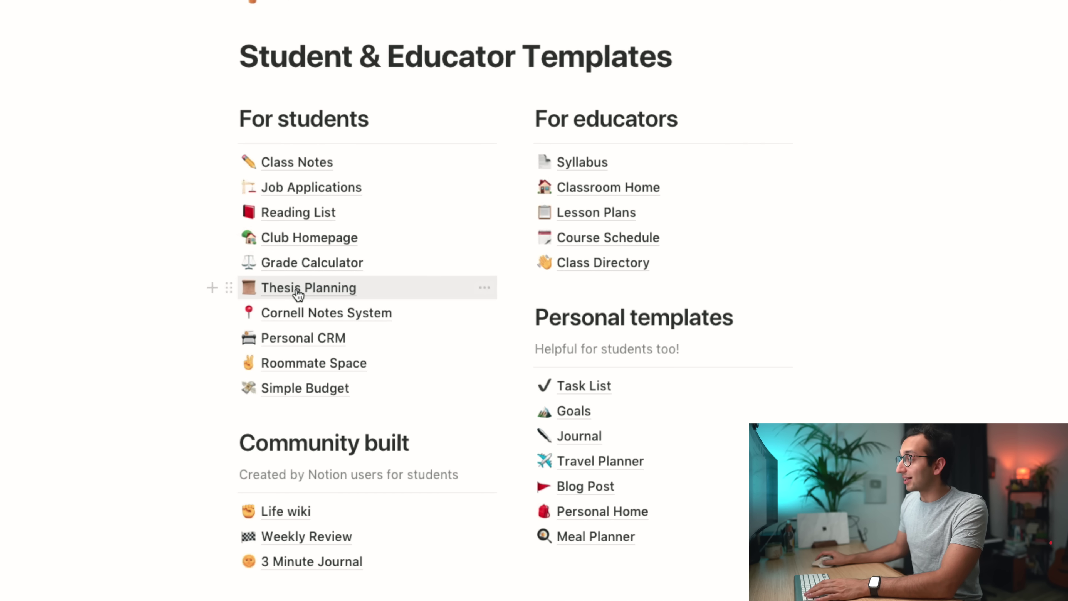
left_click(314, 343)
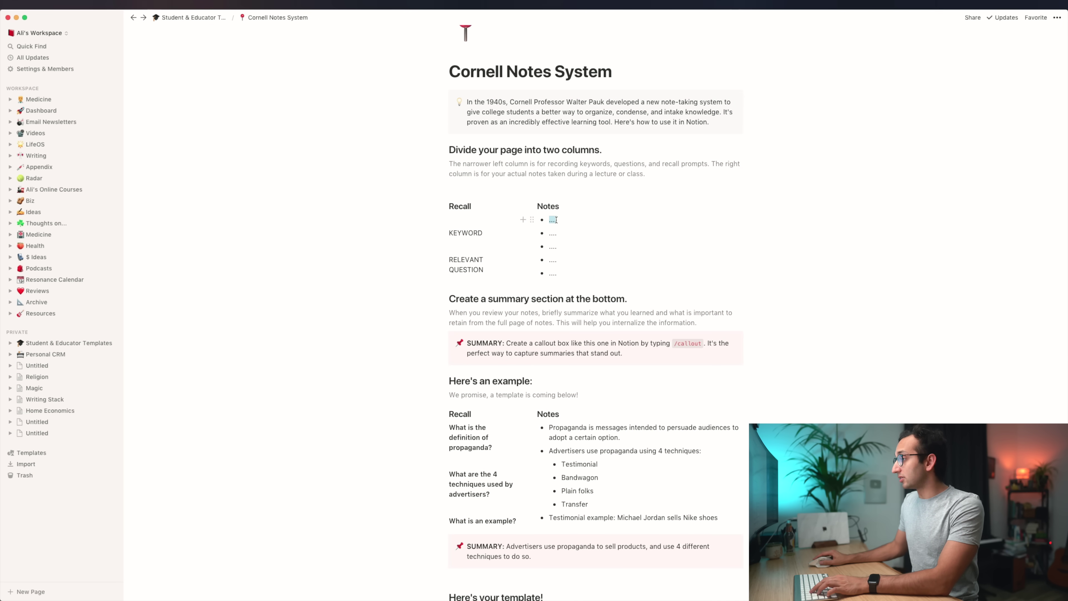
Step: Write AF bullets: management options, rhythm control (Flecainide, Amiodarone, DC Cardioversion), rate control with beta blockers
type("Atrial Fibrillation = supraventricular tachycardia")
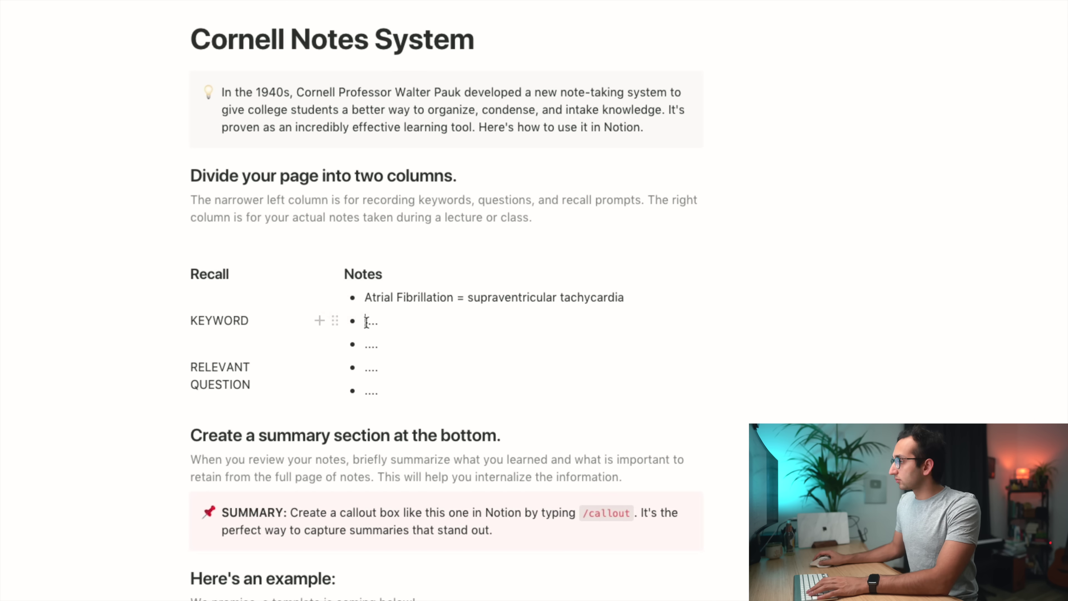
double_click(370, 322)
type("Management options = (1) Rhythm Control, or (2) Rate Control")
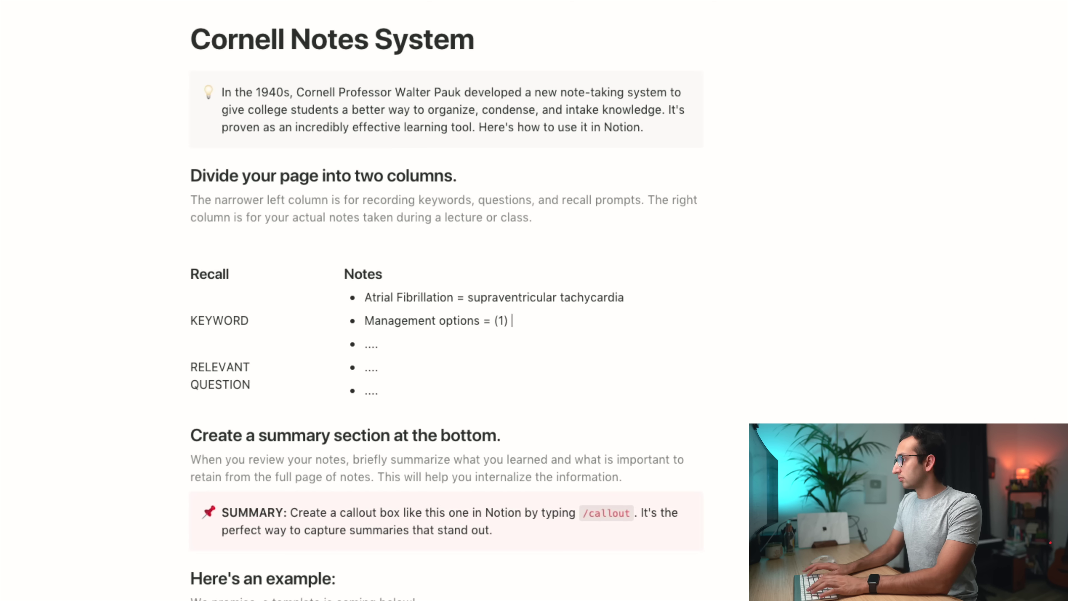
key("Return")
type("Rhythm Control = Medical (Flecainide, Amiodarone) or Electrical (DC Cardioversion)")
key("Return")
type("Rate Control = Beta blockers usually")
key("Return")
type("Anticoagulation to prevent stroke")
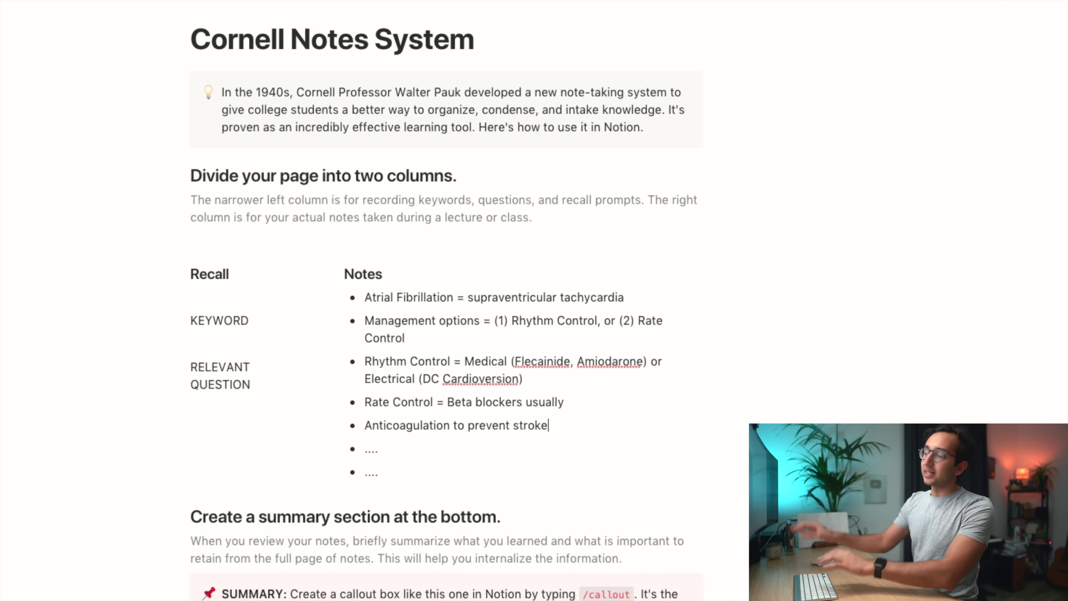
Step: Bold the term 'Atrial Fibrillation' and select the KEYWORD placeholder in the Recall column
left_click_drag(379, 304, 404, 301)
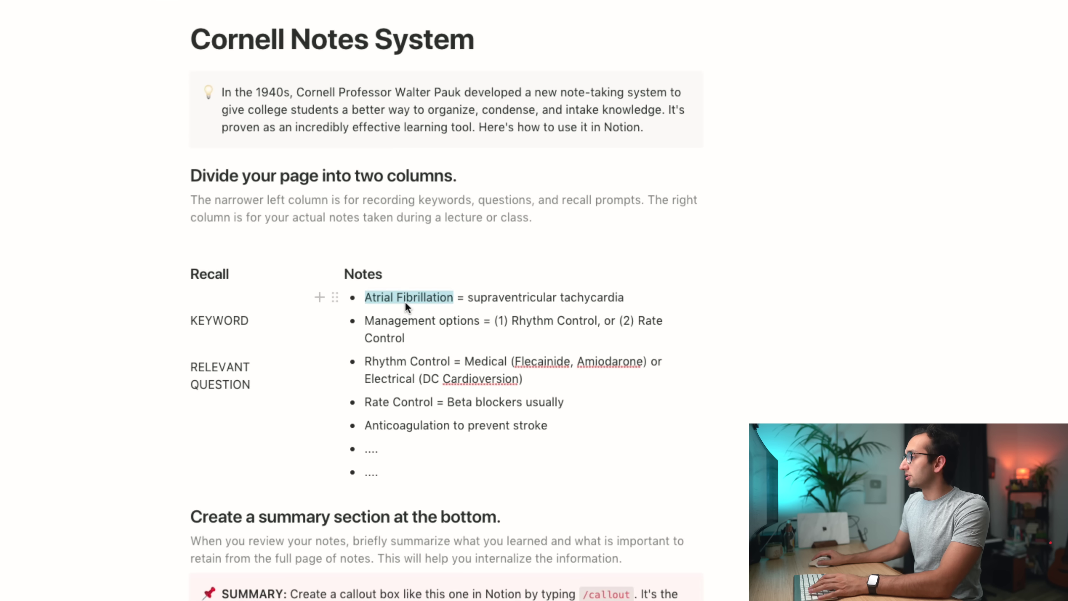
key("super+b")
left_click(491, 300)
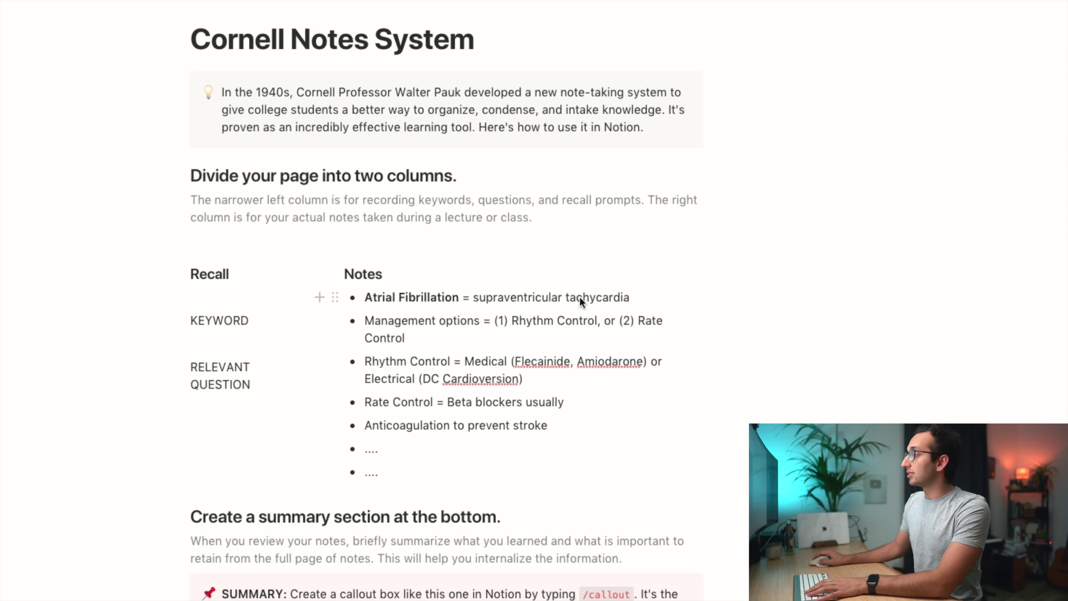
left_click(424, 361)
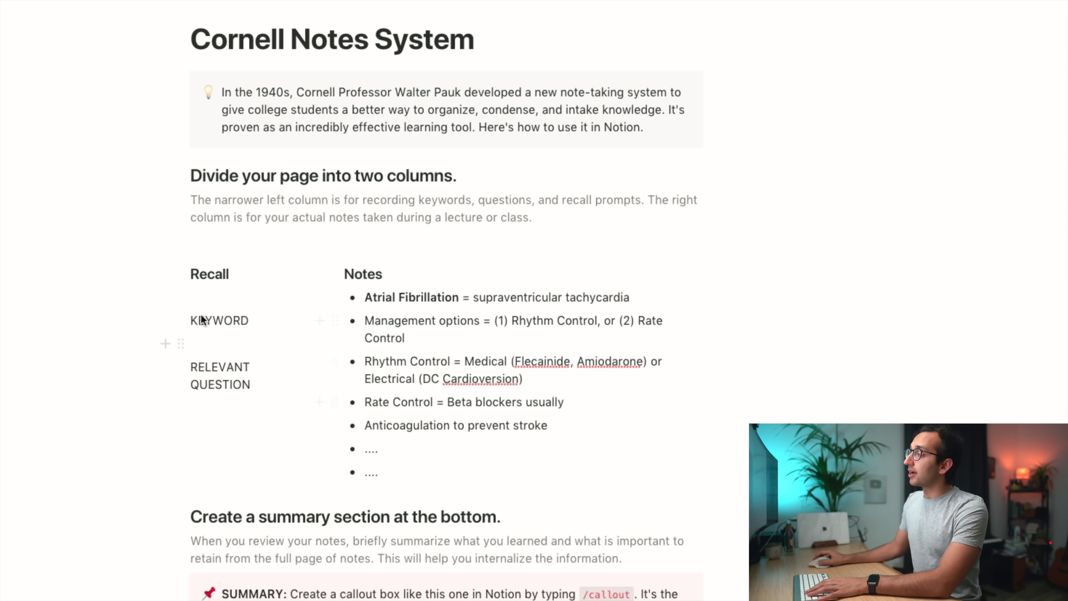
double_click(214, 322)
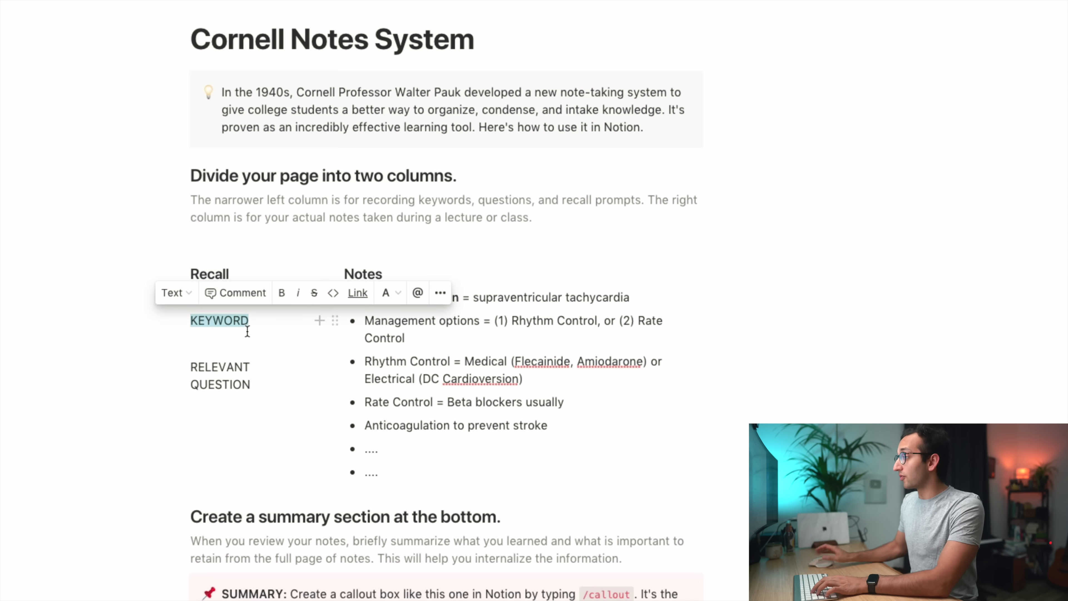
Step: Begin the AF management recall question by typing 'Manag' over KEYWORD
type("Management options for AF?")
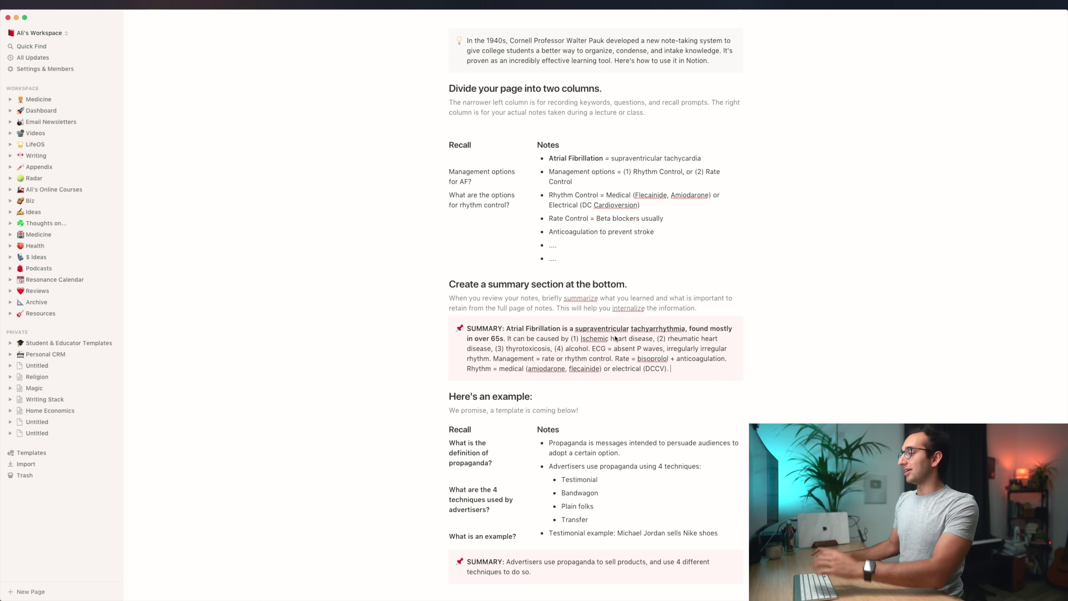
Step: Scroll down through the Cornell Notes template section
scroll(615, 337, "down", 5)
scroll(615, 329, "down", 4)
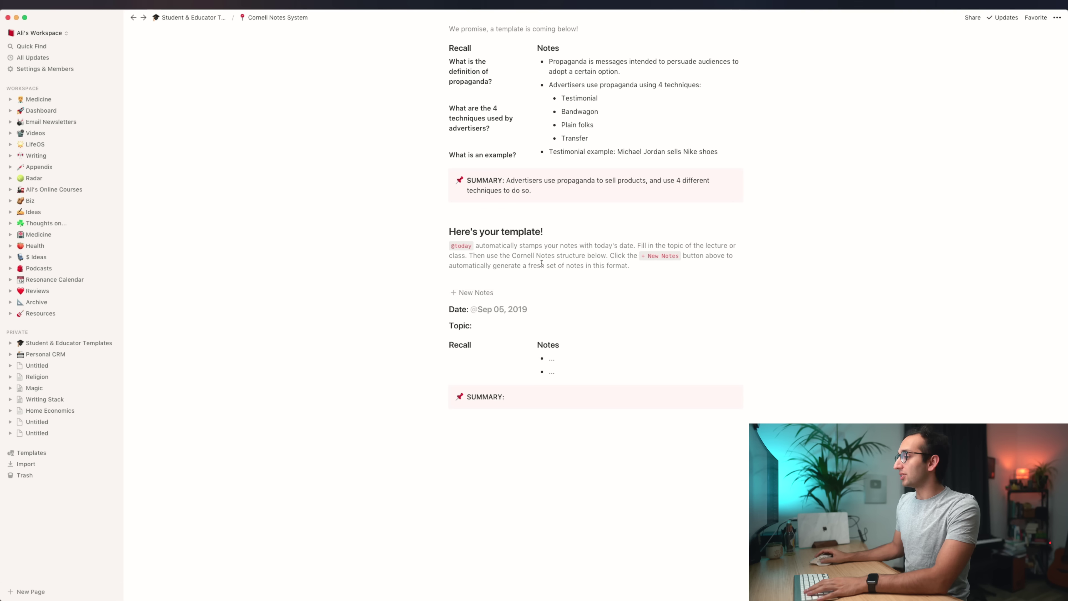
scroll(486, 296, "down", 4)
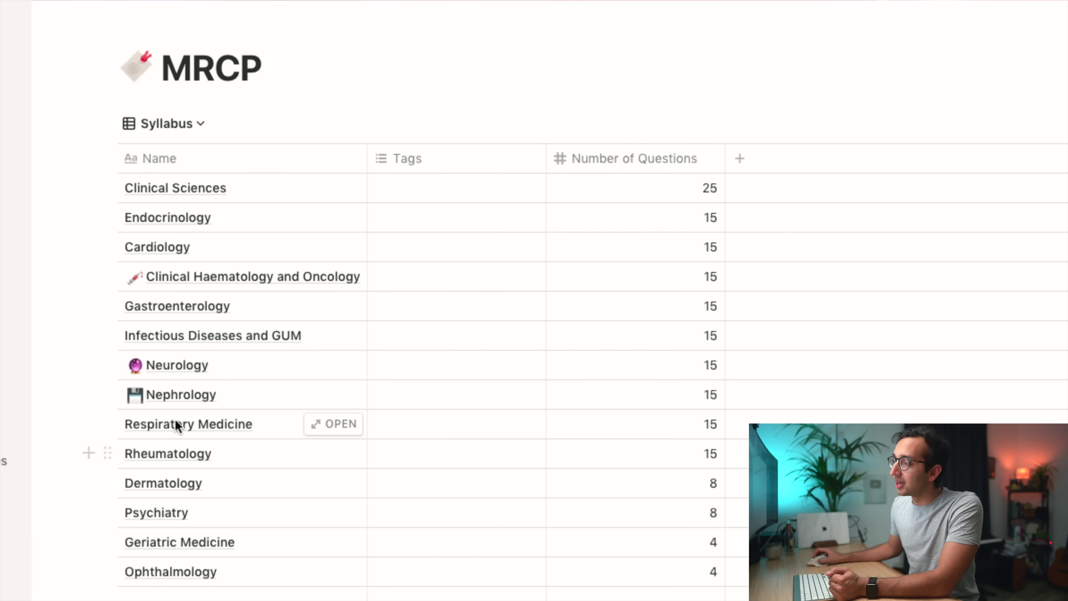
Step: Open the Neurology row as a preview and scroll through its topic toggles from Bleeds to Genetic Stuff
left_click(224, 364)
key("Escape")
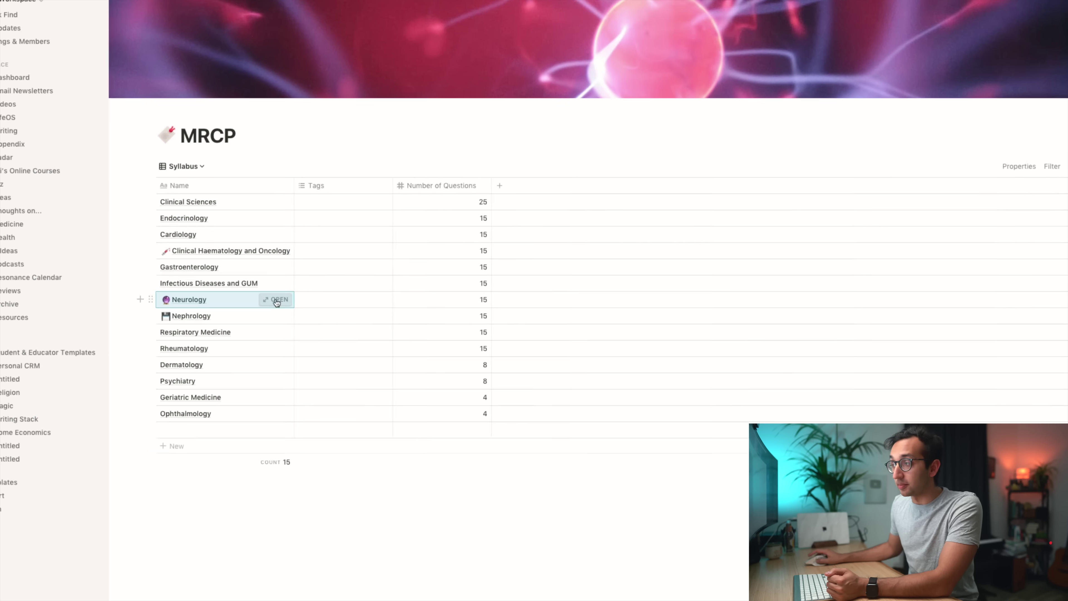
left_click(334, 365)
scroll(460, 298, "down", 15)
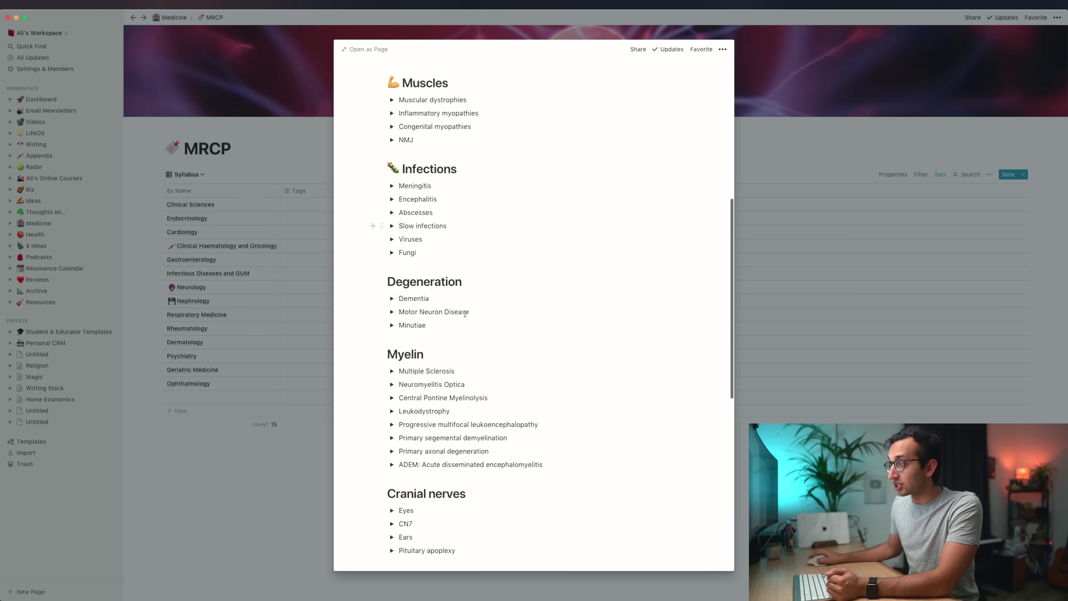
scroll(463, 325, "up", 14)
scroll(463, 325, "up", 3)
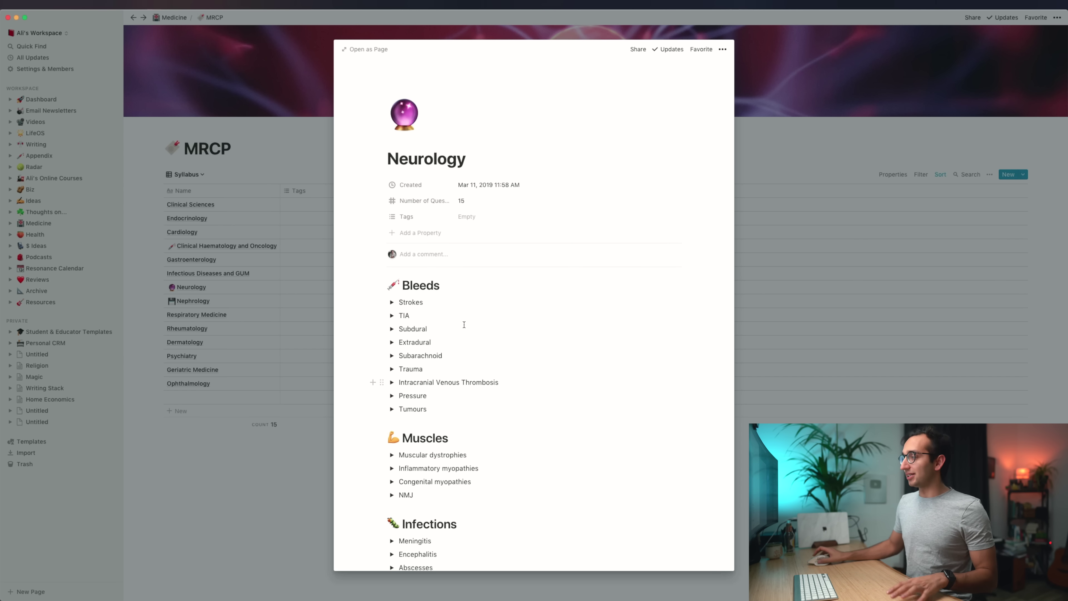
scroll(463, 324, "down", 6)
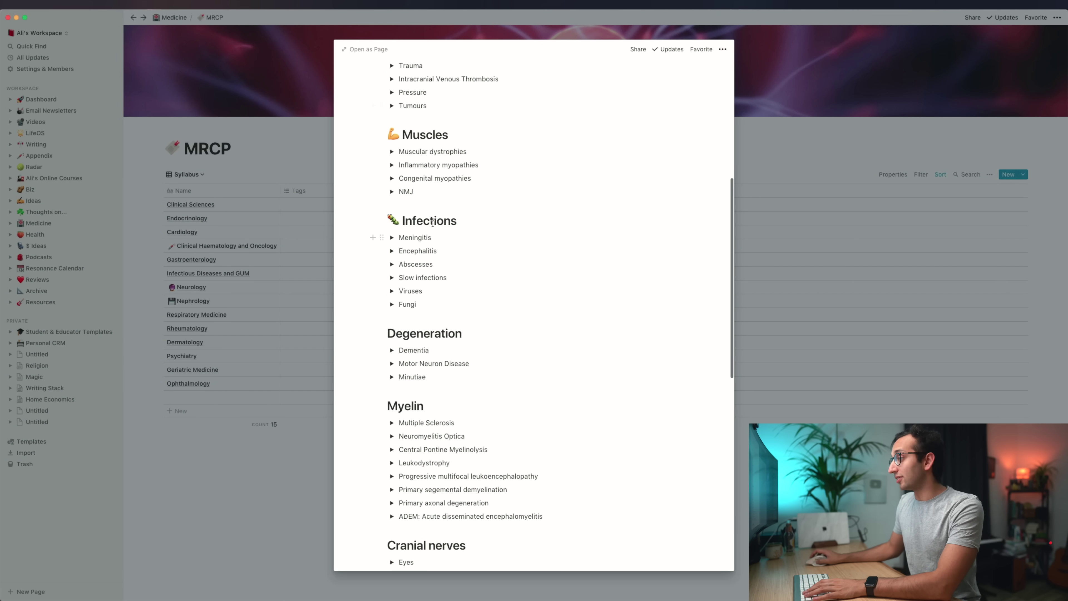
scroll(421, 208, "down", 3)
scroll(429, 269, "down", 6)
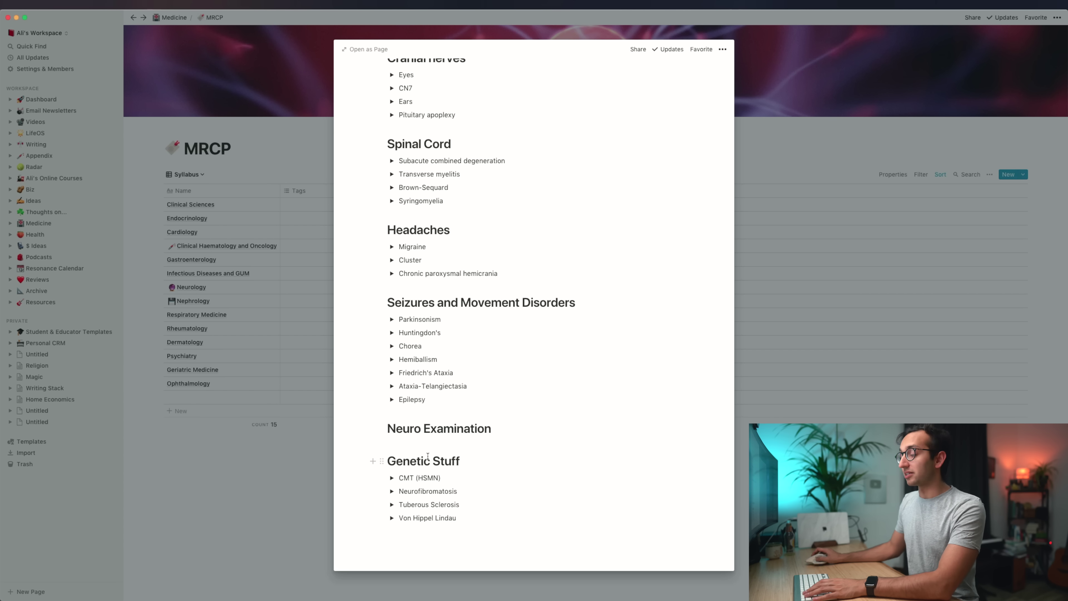
scroll(427, 455, "up", 20)
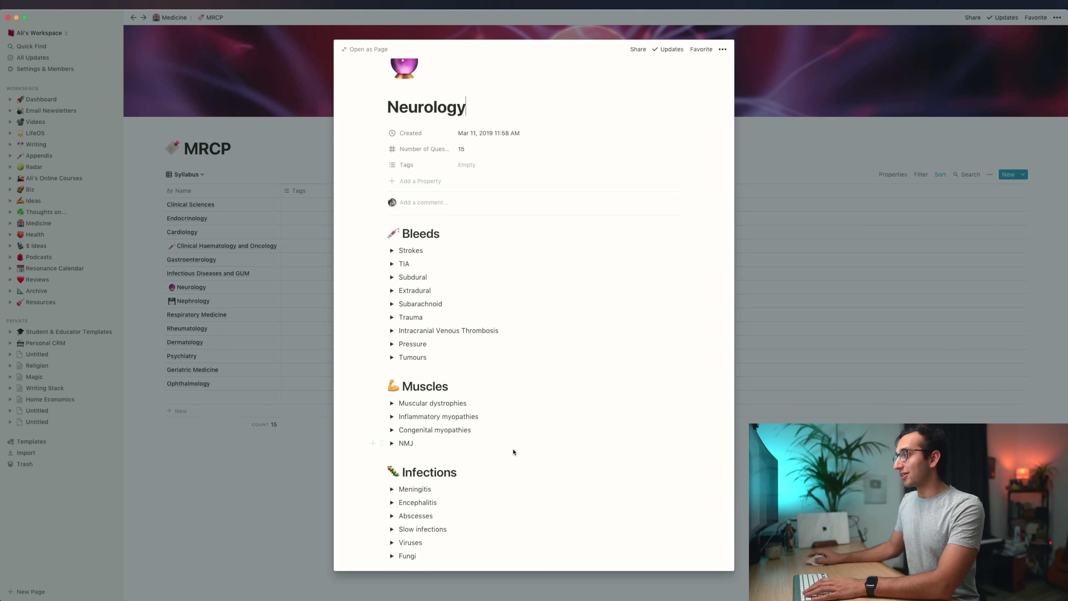
scroll(513, 452, "down", 2)
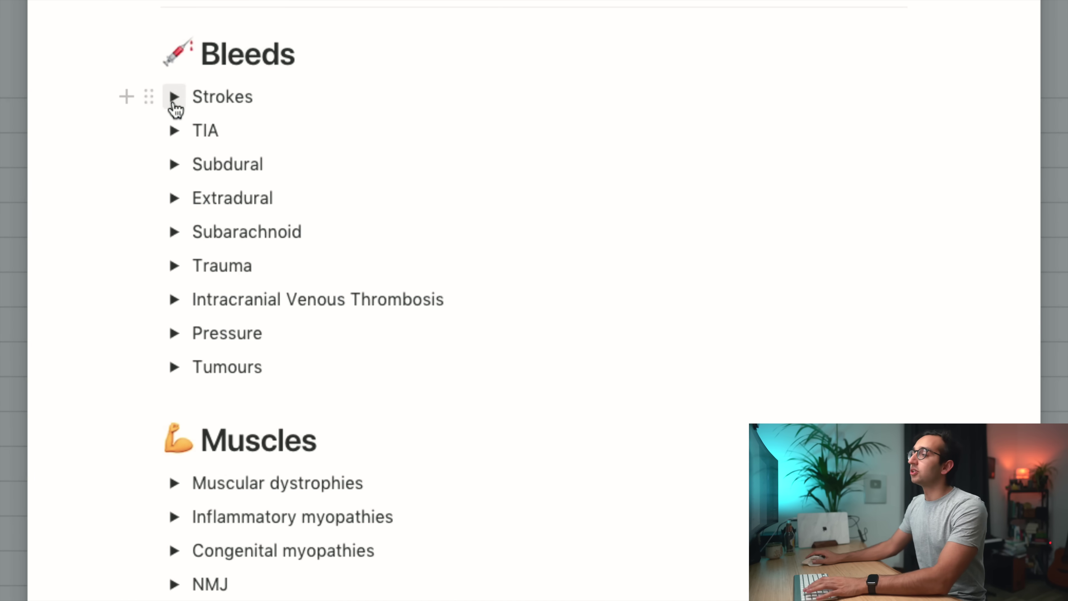
left_click(174, 98)
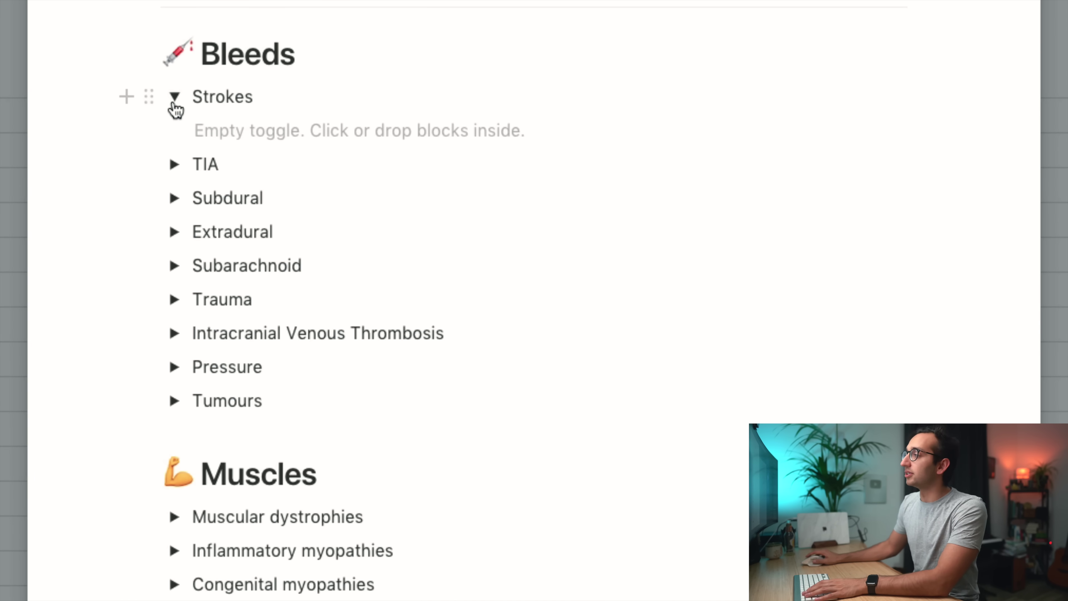
left_click(175, 99)
left_click(174, 131)
left_click(176, 133)
scroll(184, 243, "down", 6)
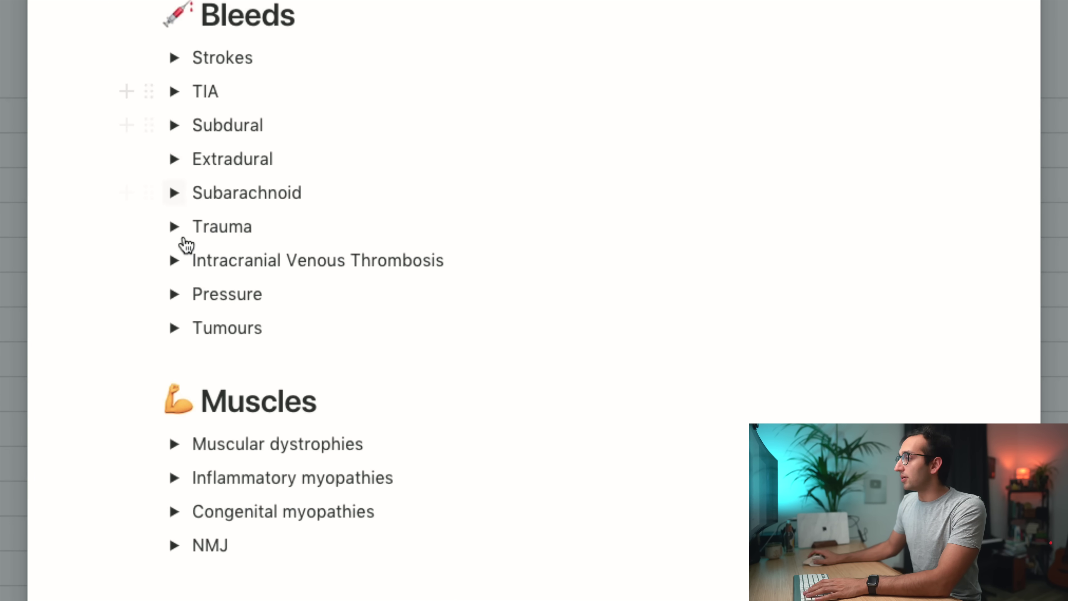
left_click(176, 229)
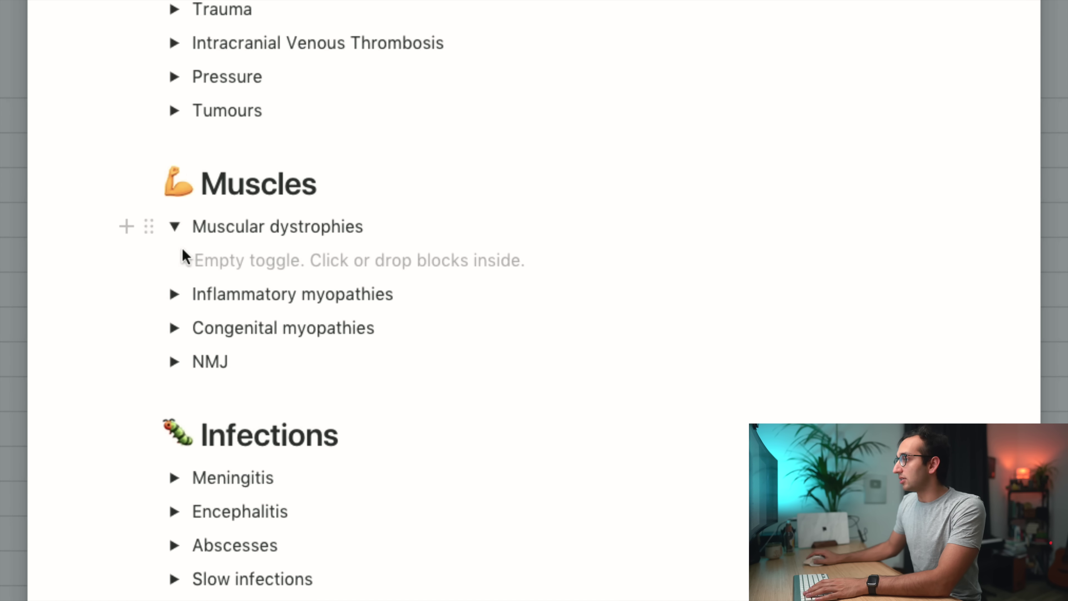
left_click(177, 227)
left_click(177, 329)
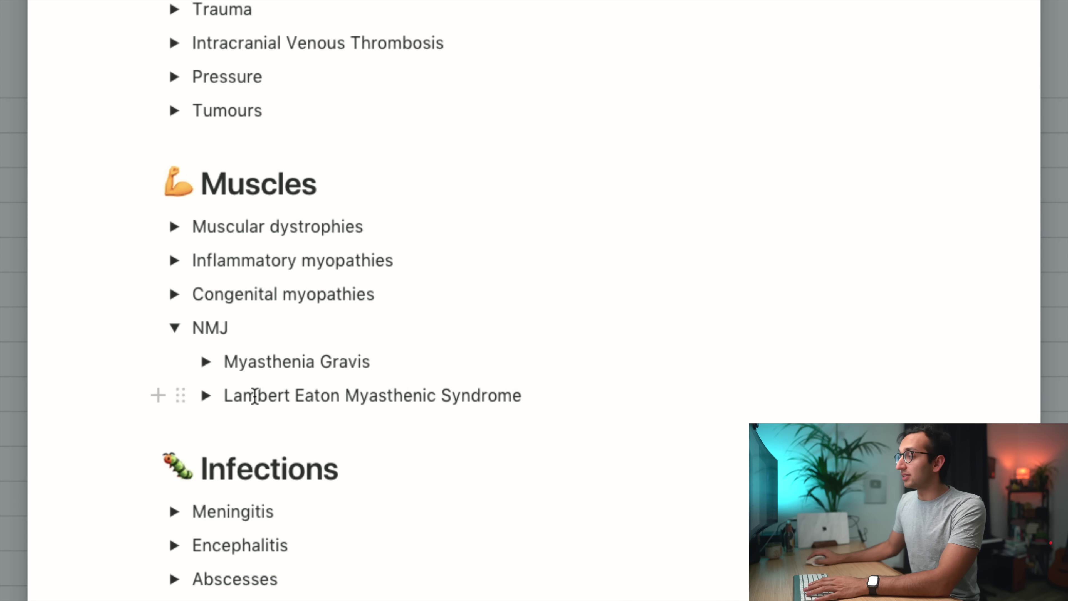
left_click(206, 362)
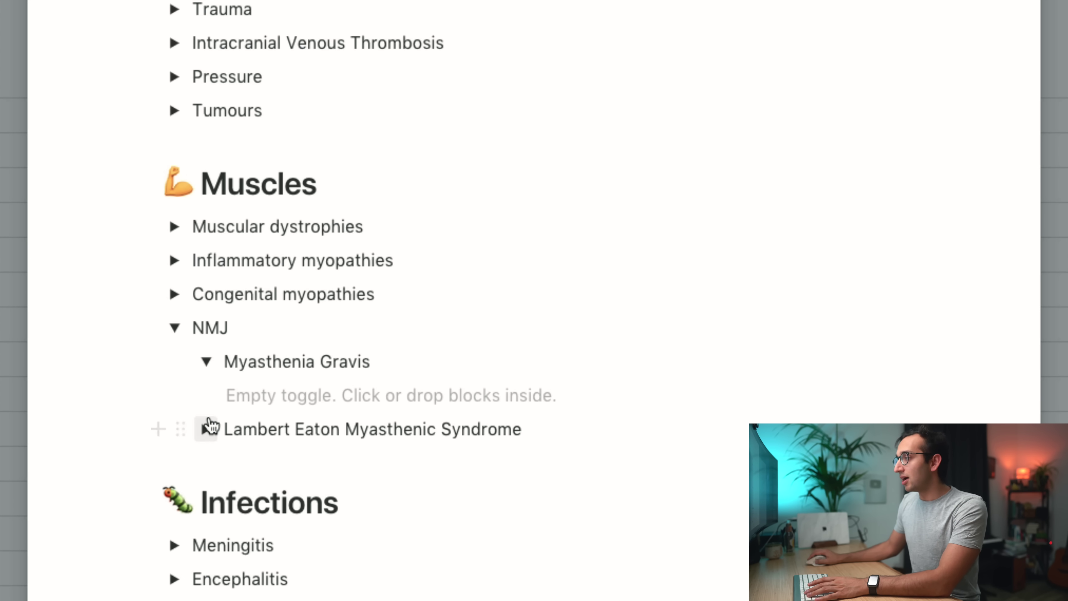
left_click(206, 428)
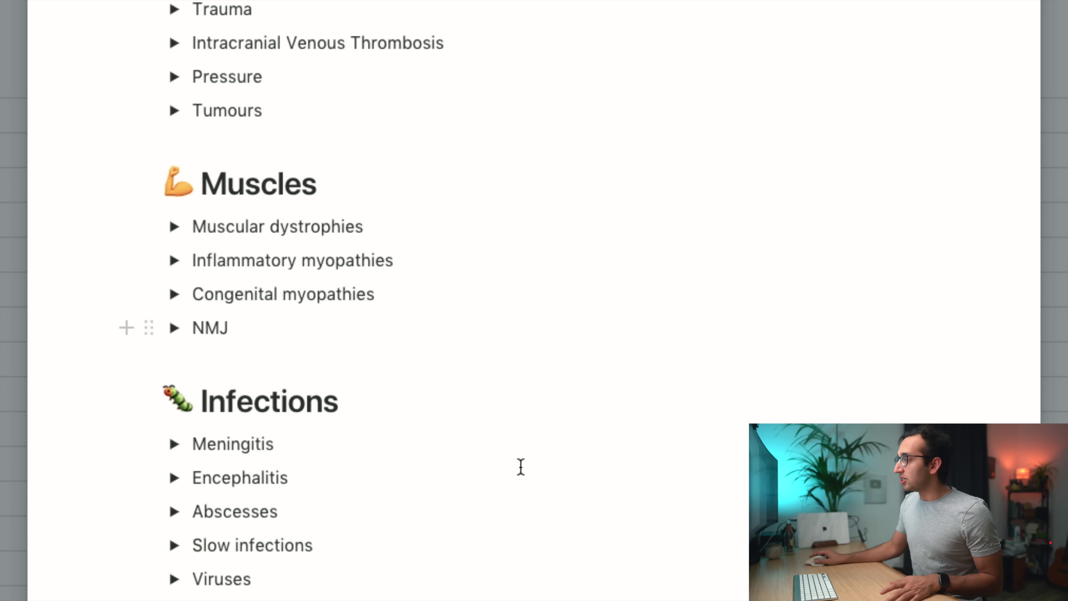
scroll(521, 467, "up", 10)
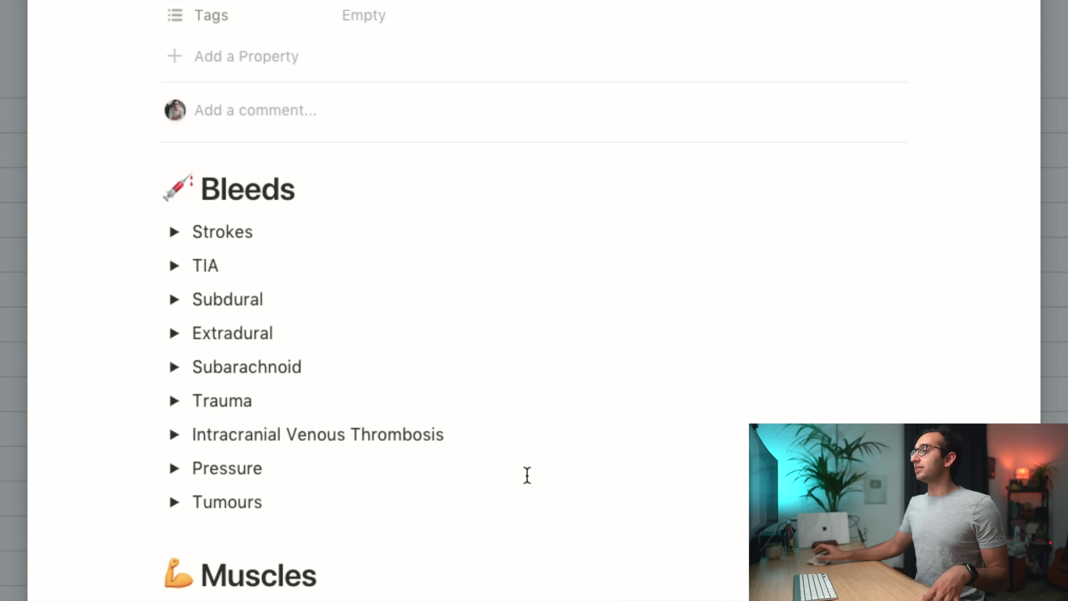
scroll(527, 475, "down", 6)
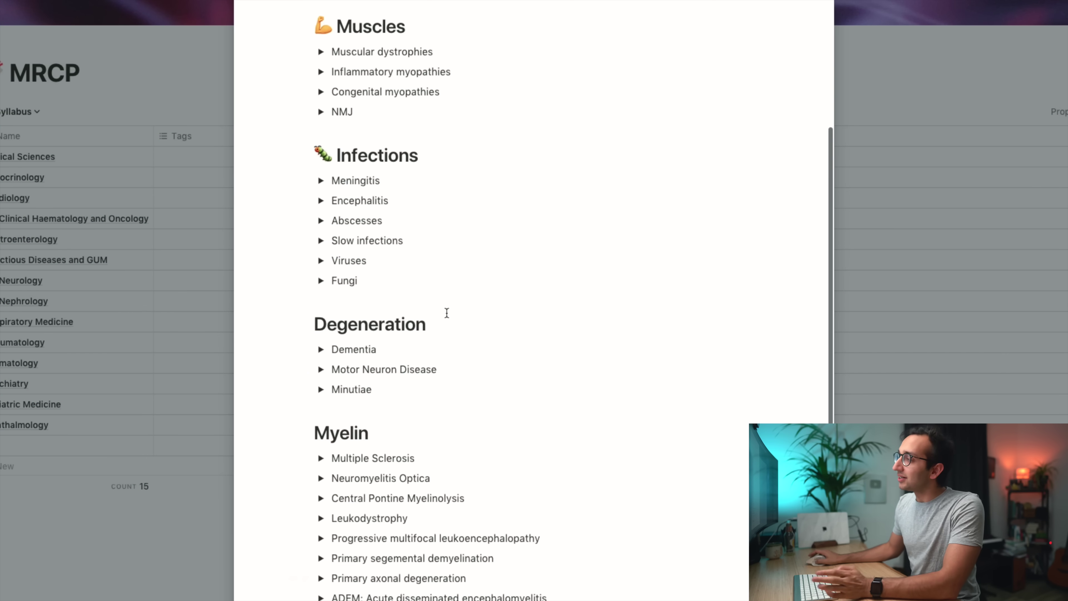
scroll(446, 312, "up", 6)
scroll(362, 159, "up", 3)
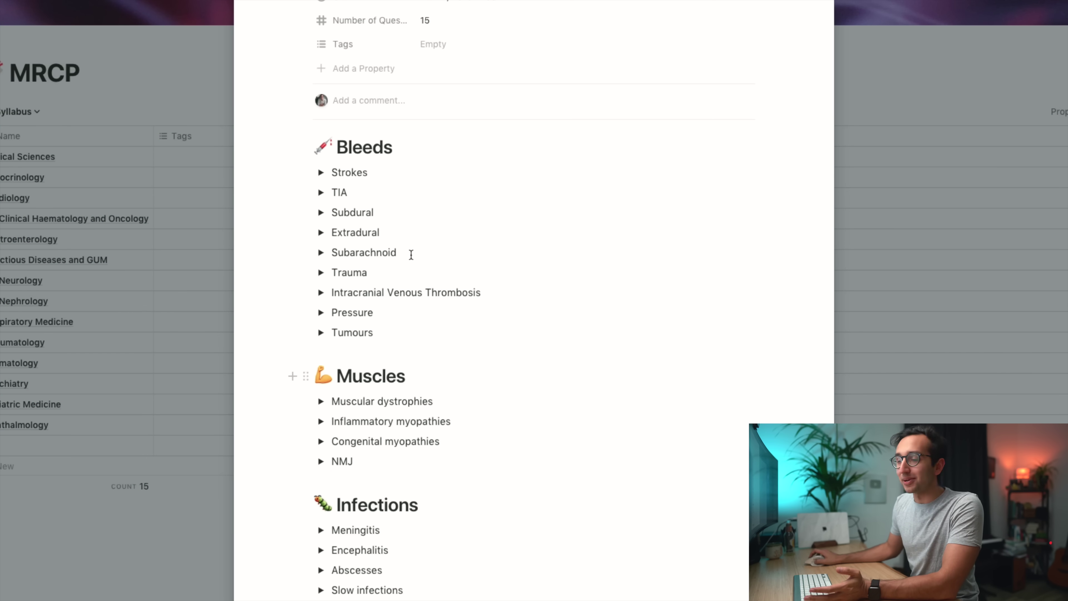
scroll(411, 254, "up", 5)
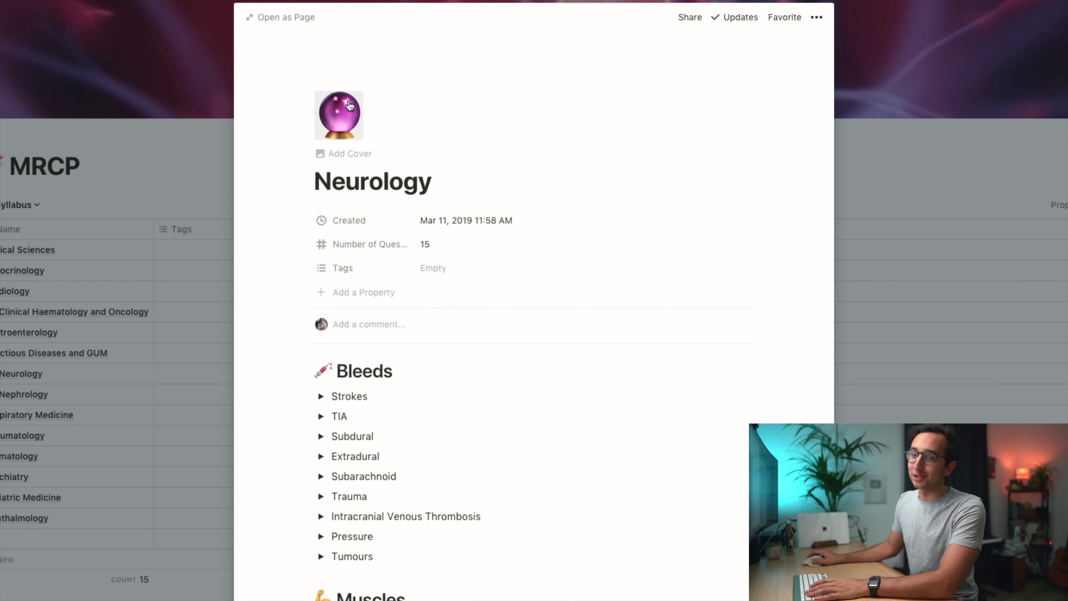
scroll(356, 166, "down", 12)
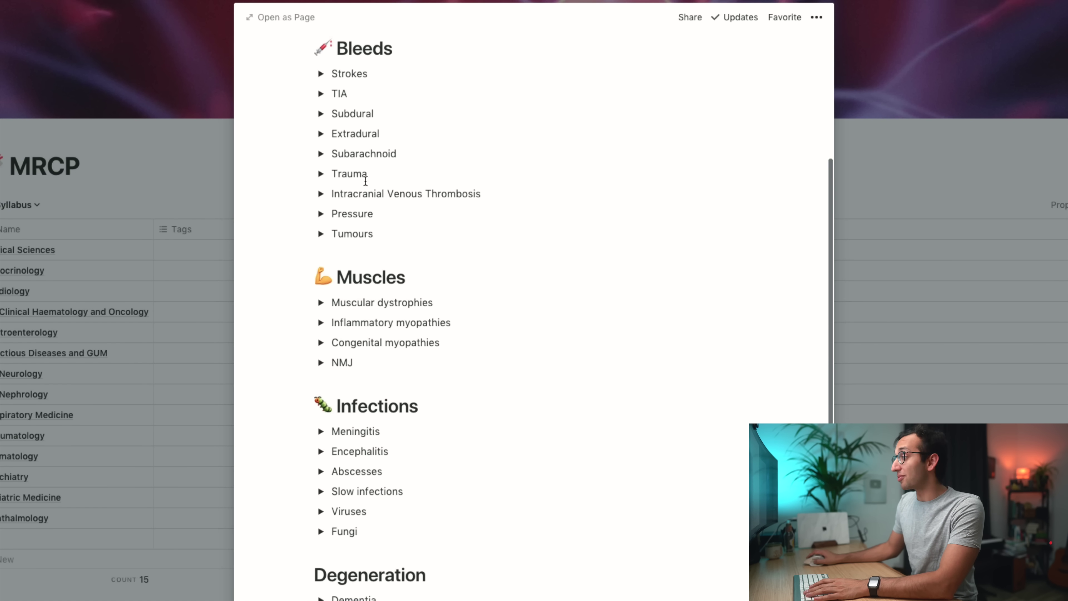
scroll(361, 210, "up", 3)
scroll(353, 198, "up", 3)
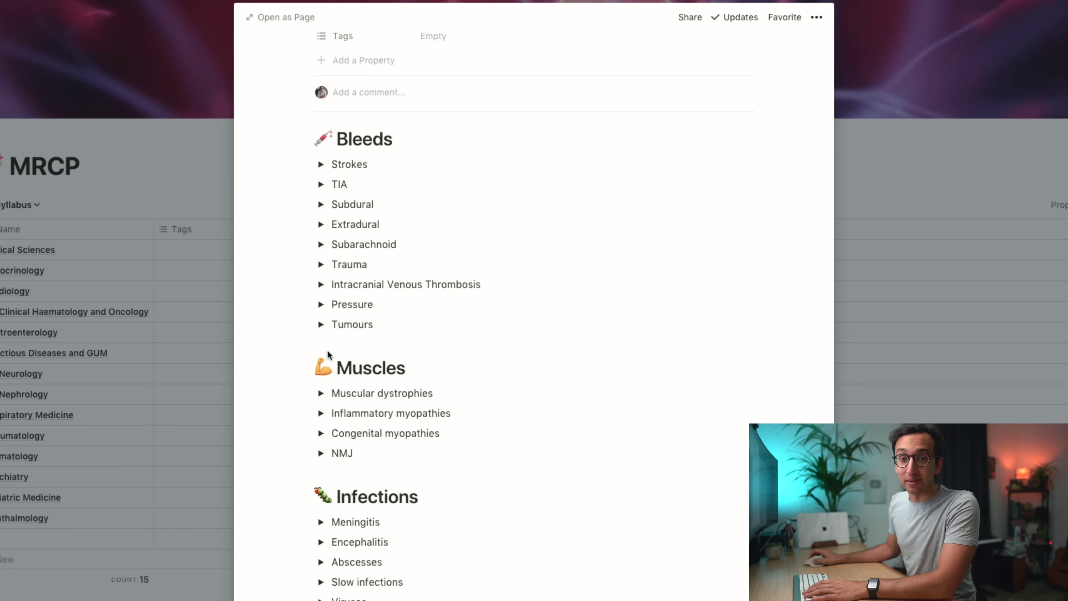
scroll(327, 356, "down", 9)
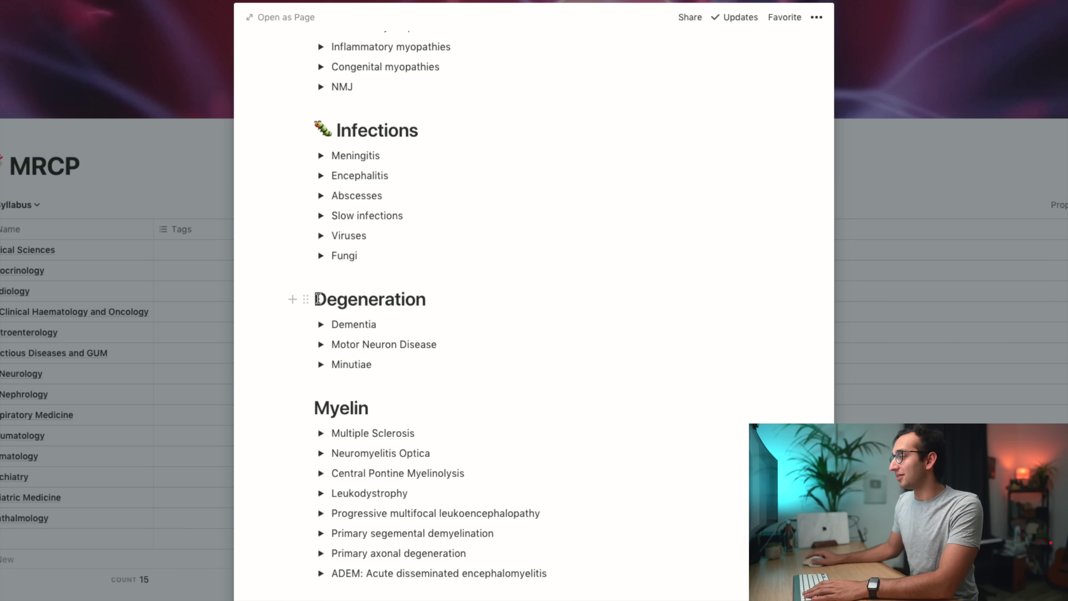
Step: Insert a Santa emoji before the Degeneration heading
left_click(318, 299)
key("ctrl+super+space")
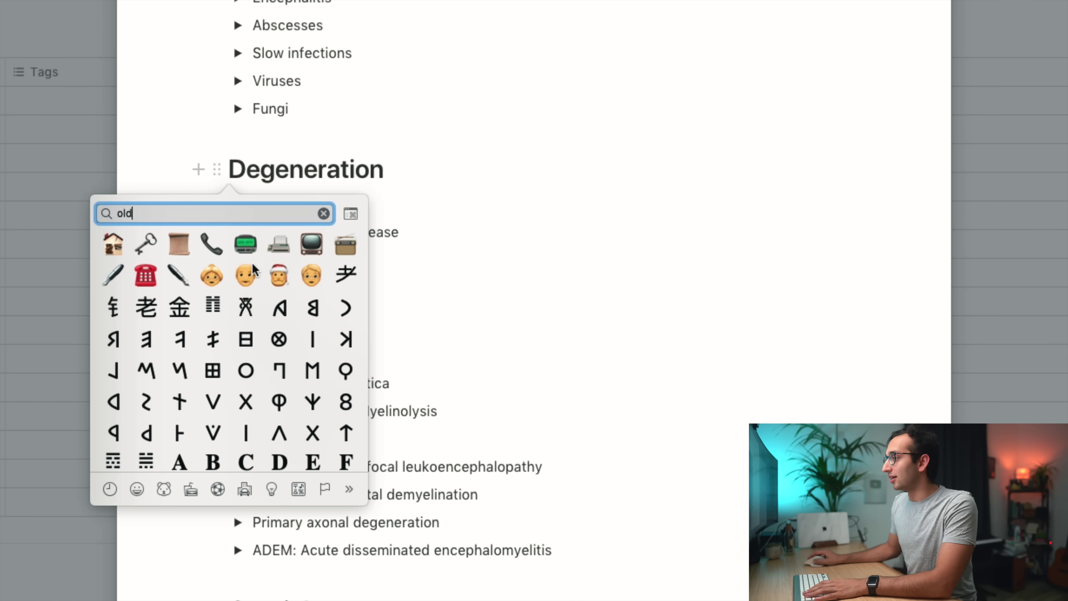
left_click(273, 275)
left_click(173, 237)
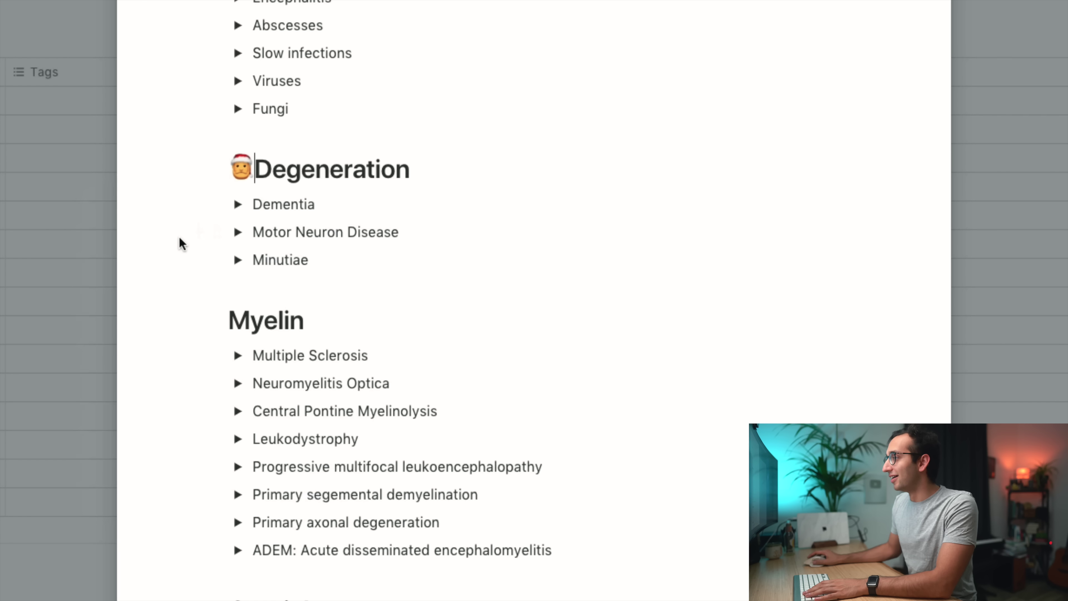
Step: Add a brain emoji before the Myelin heading via an emoji search for 'brain'
left_click(220, 323)
key("Escape")
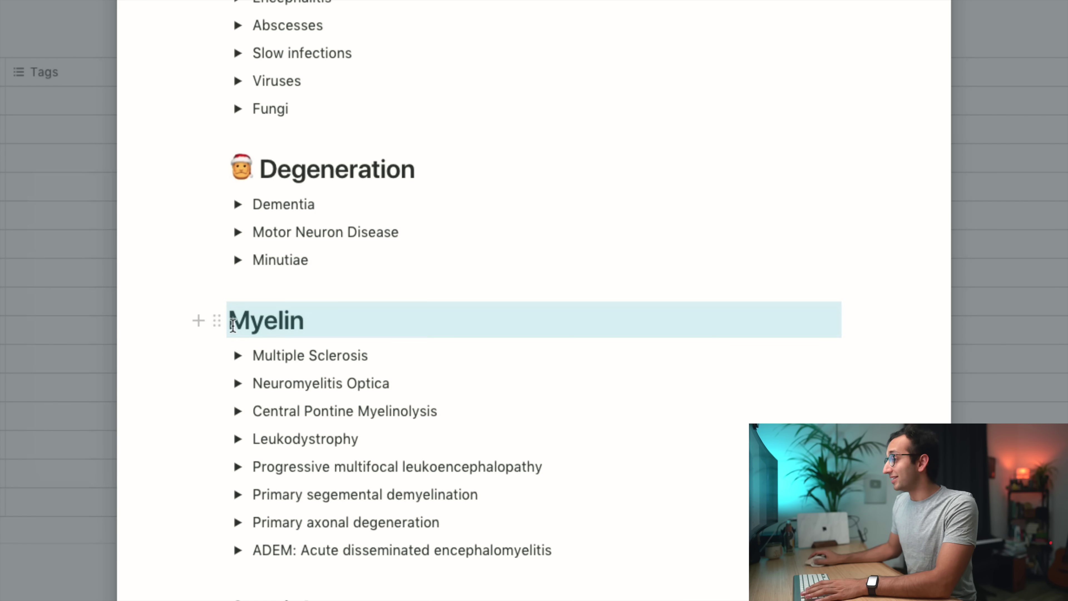
left_click(230, 322)
key("ctrl+super+space")
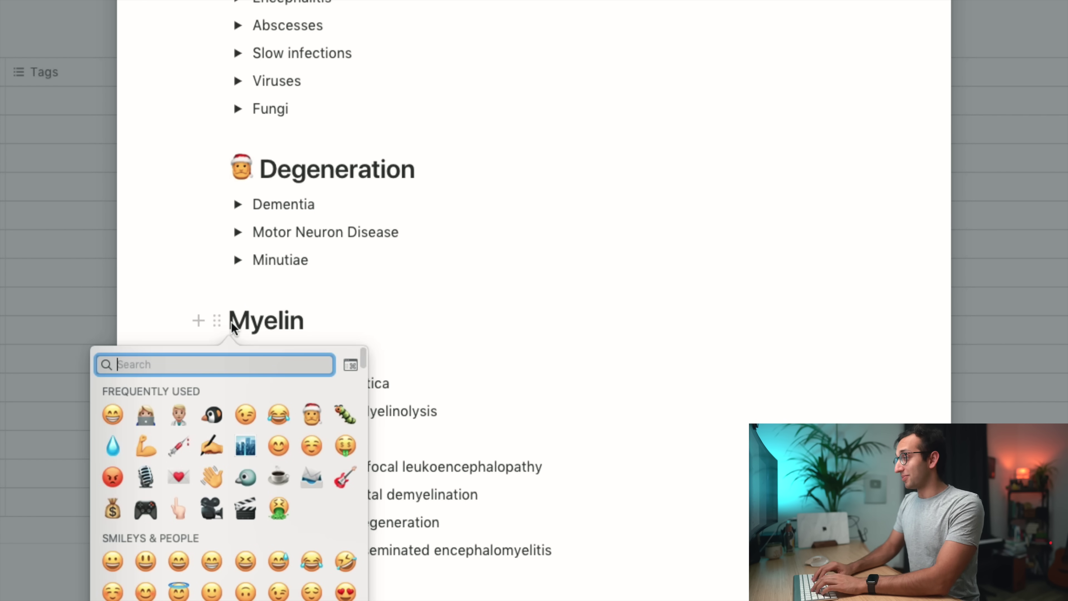
type("nerve")
key("BackSpace")
key("BackSpace")
key("BackSpace")
key("BackSpace")
key("BackSpace")
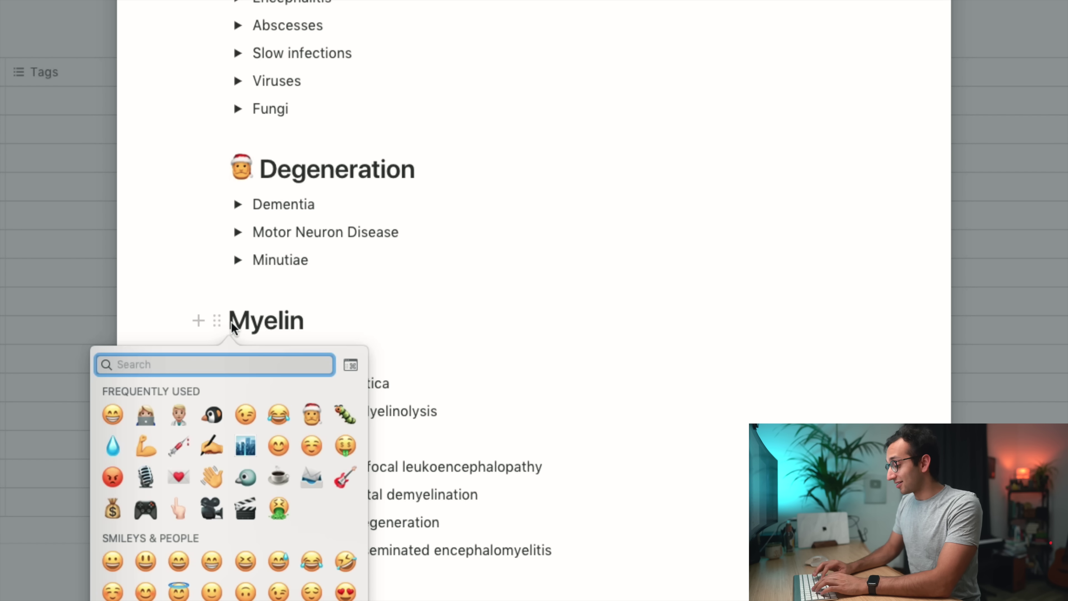
key("BackSpace")
key("BackSpace")
key("BackSpace")
key("BackSpace")
key("BackSpace")
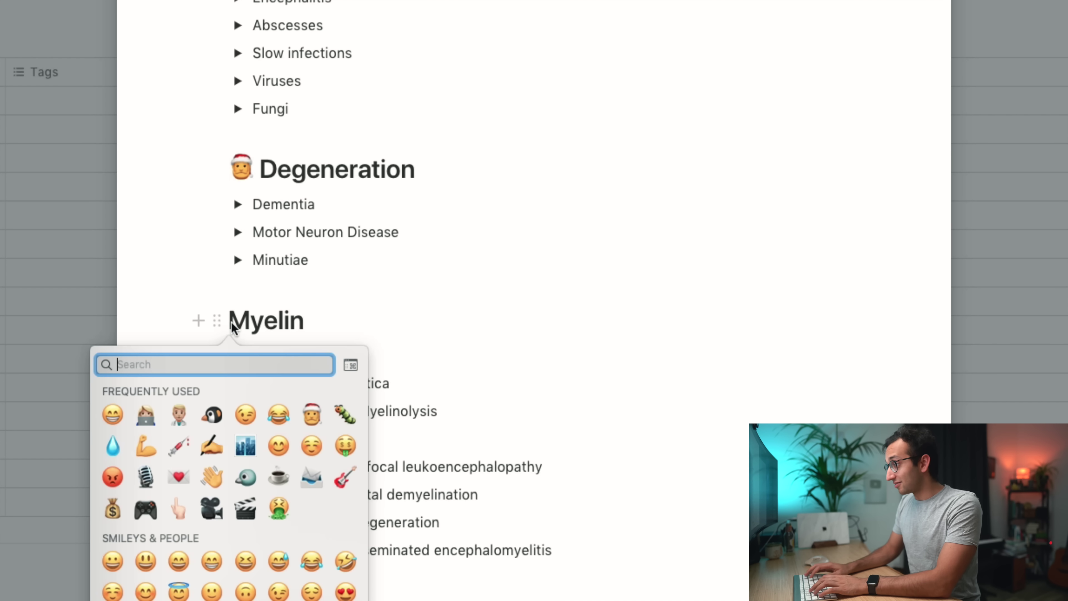
type("brain")
key("Return")
Step: Add a face emoji before the Cranial nerves heading
scroll(253, 480, "down", 3)
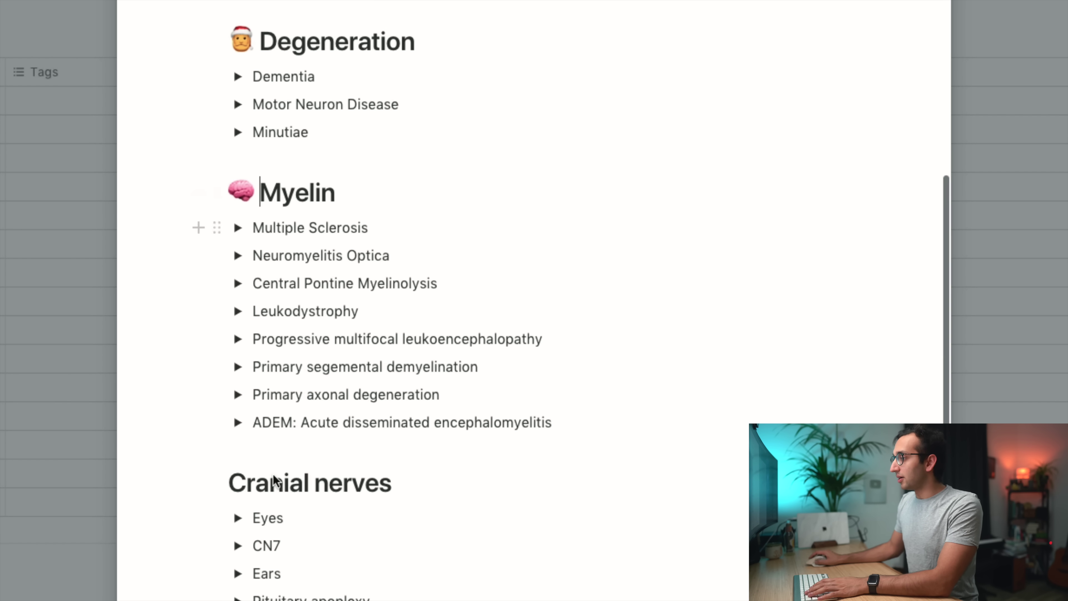
left_click(223, 481)
scroll(223, 482, "down", 6)
key("Escape")
left_click(230, 210)
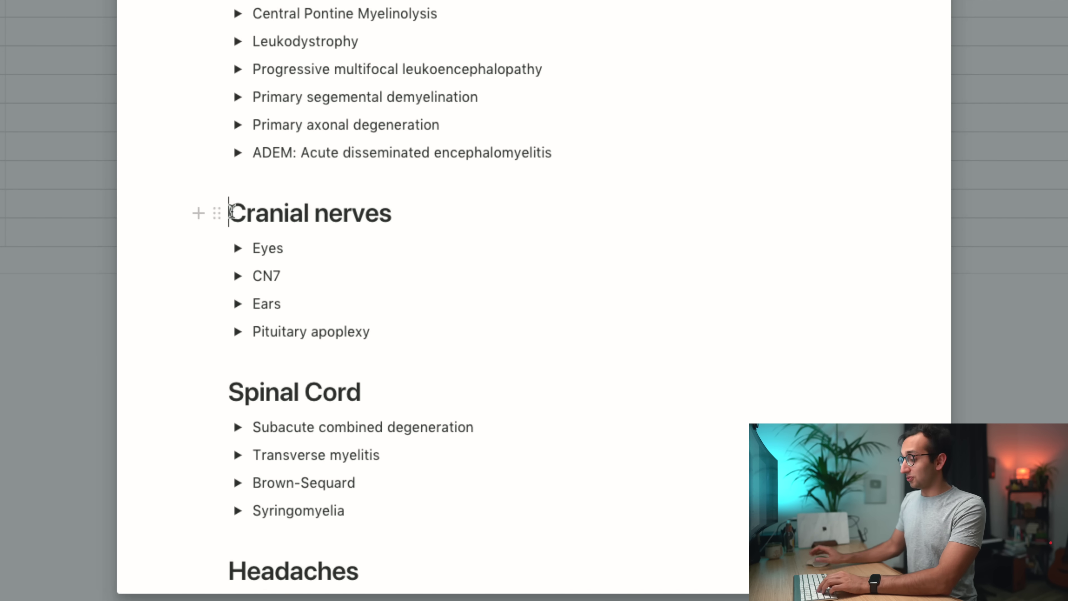
key("ctrl+super+space")
type("face")
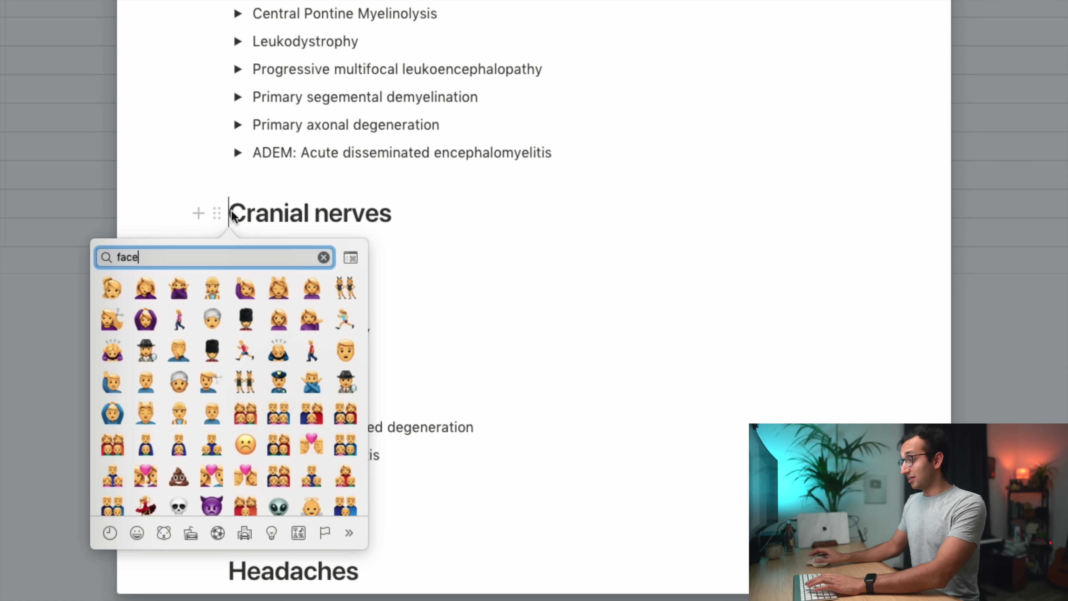
left_click(111, 289)
left_click(120, 316)
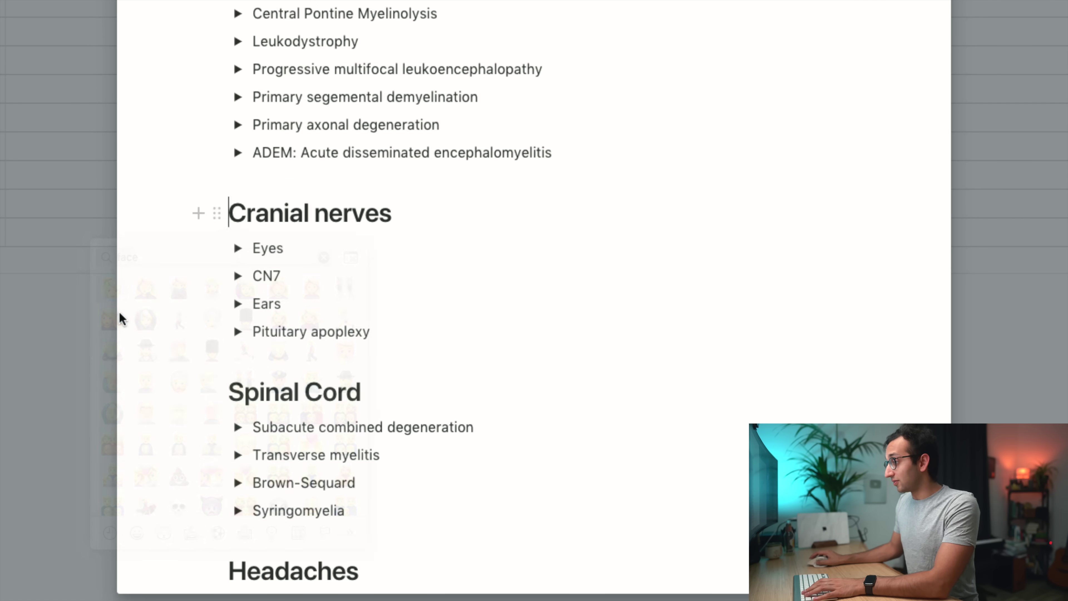
Step: Search the emoji picker for a Spinal Cord emoji, trying 'spine' then 'back'
scroll(222, 272, "down", 4)
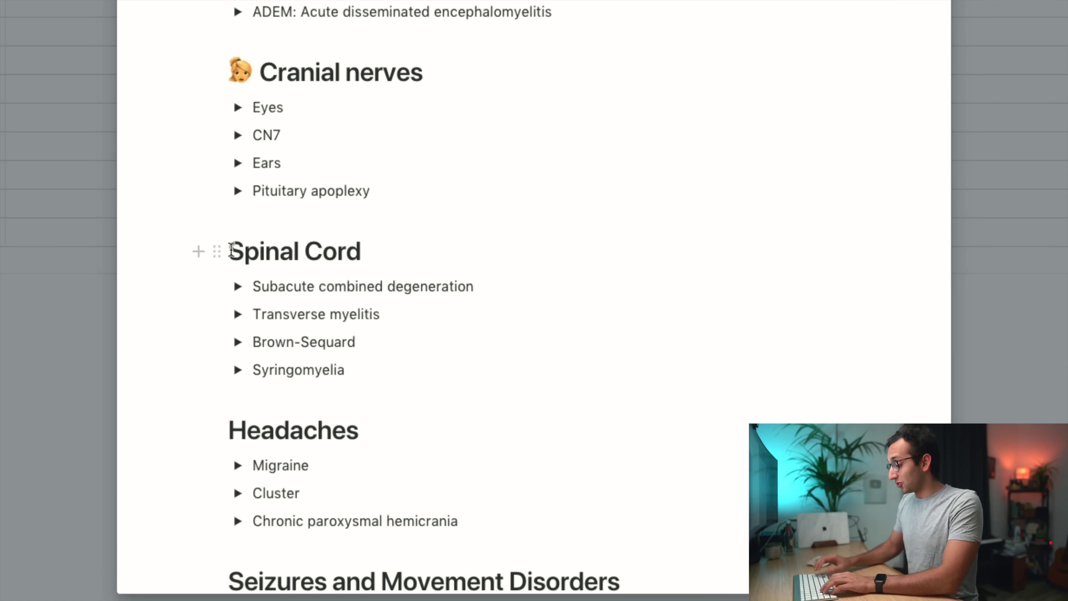
key("ctrl+super+space")
type("spine")
key("BackSpace")
key("BackSpace")
key("BackSpace")
key("BackSpace")
key("BackSpace")
type("back")
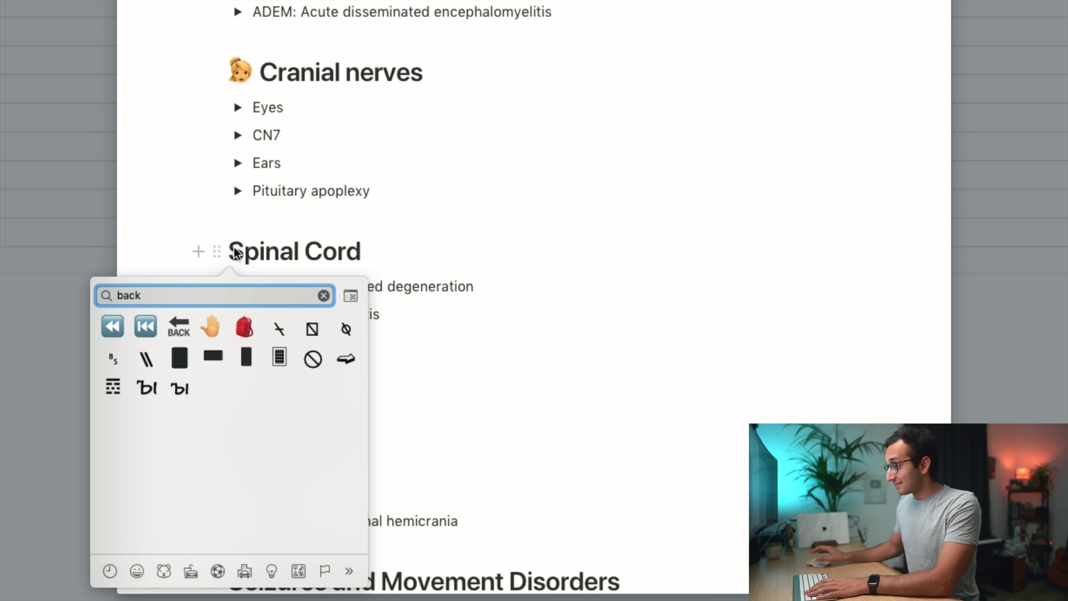
Step: Insert the backpack emoji before the Spinal Cord heading
left_click(243, 328)
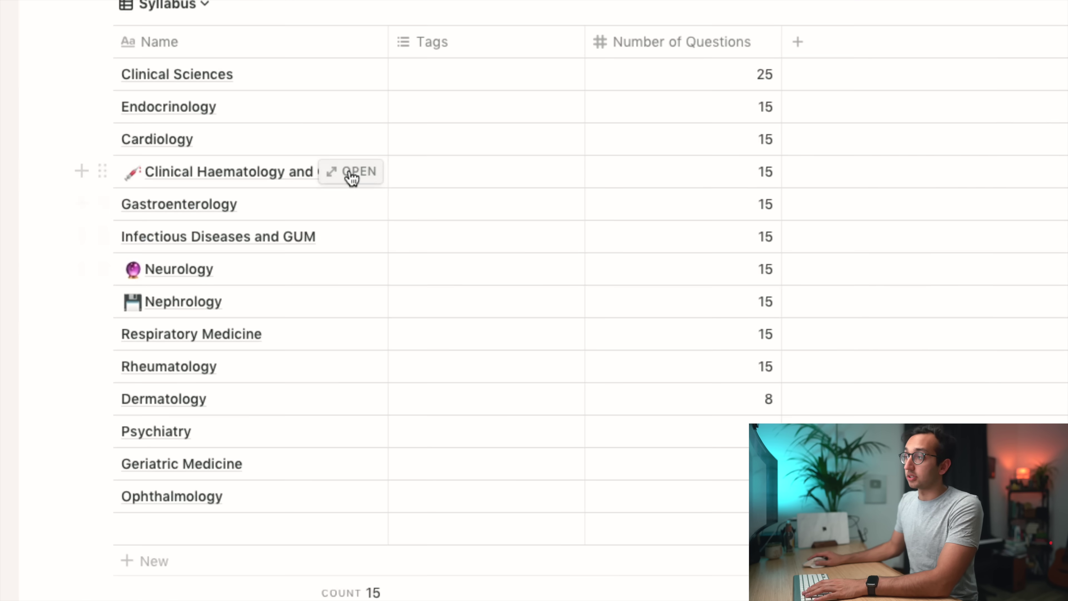
Step: Preview Clinical Haematology and Oncology and expand the Makes you Clot, Acquired and Clotting Factors toggles
left_click(350, 172)
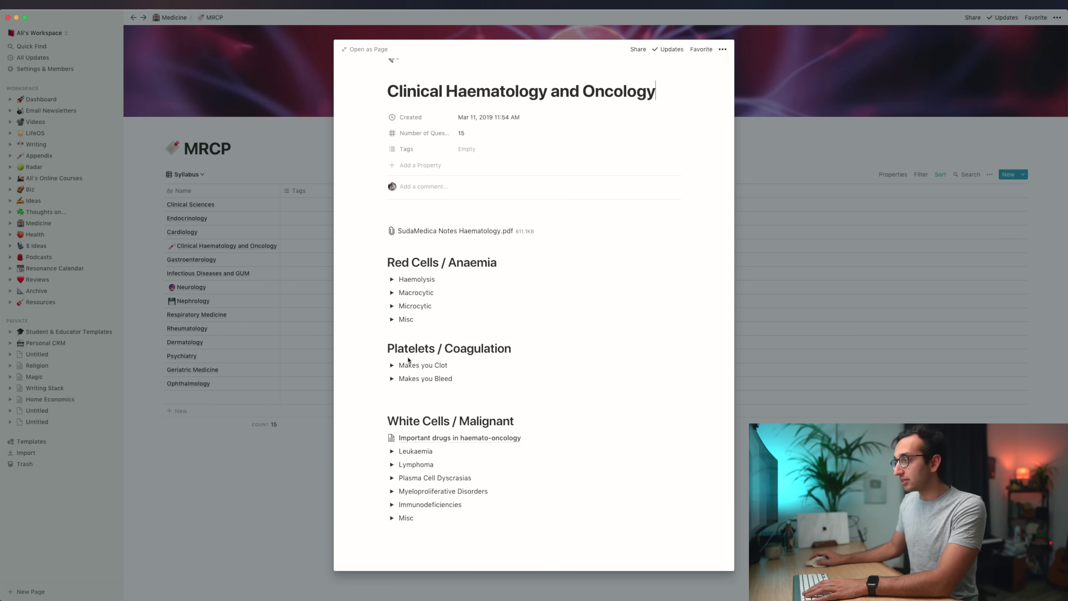
left_click(391, 365)
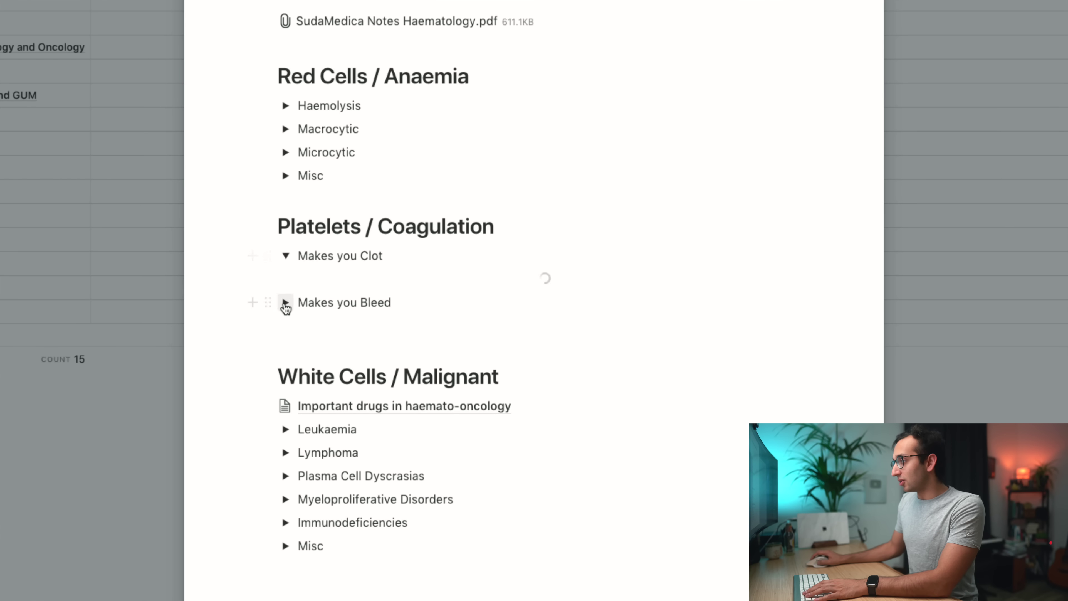
scroll(312, 168, "down", 3)
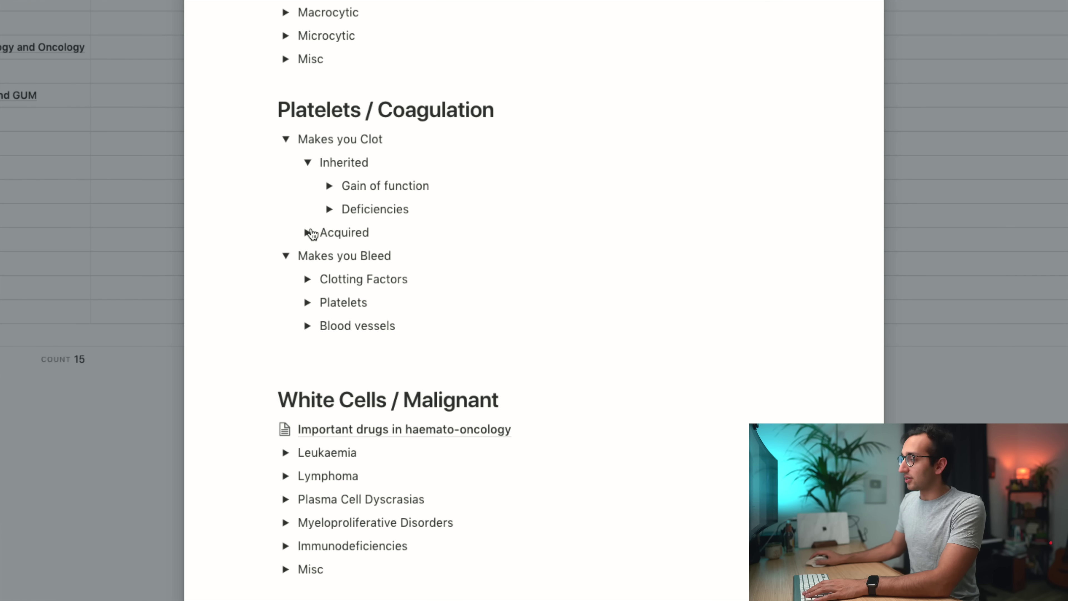
left_click(308, 233)
left_click(308, 419)
Step: Expand the Platelets, Blood vessels and Reduced platelet count toggles and review the nested subtopics
scroll(307, 421, "down", 3)
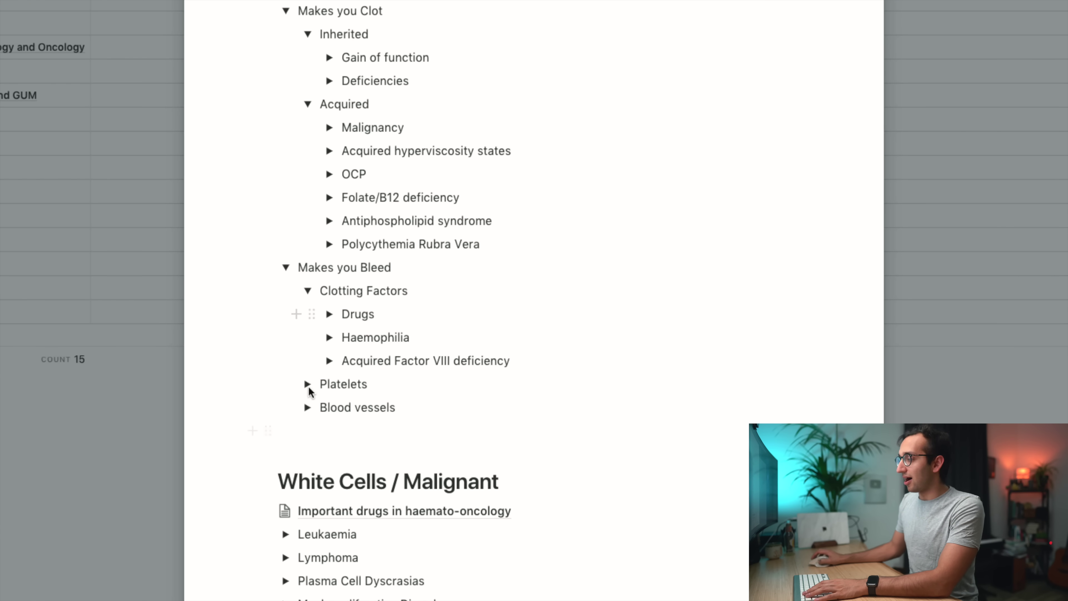
left_click(307, 384)
left_click(307, 454)
scroll(636, 268, "down", 2)
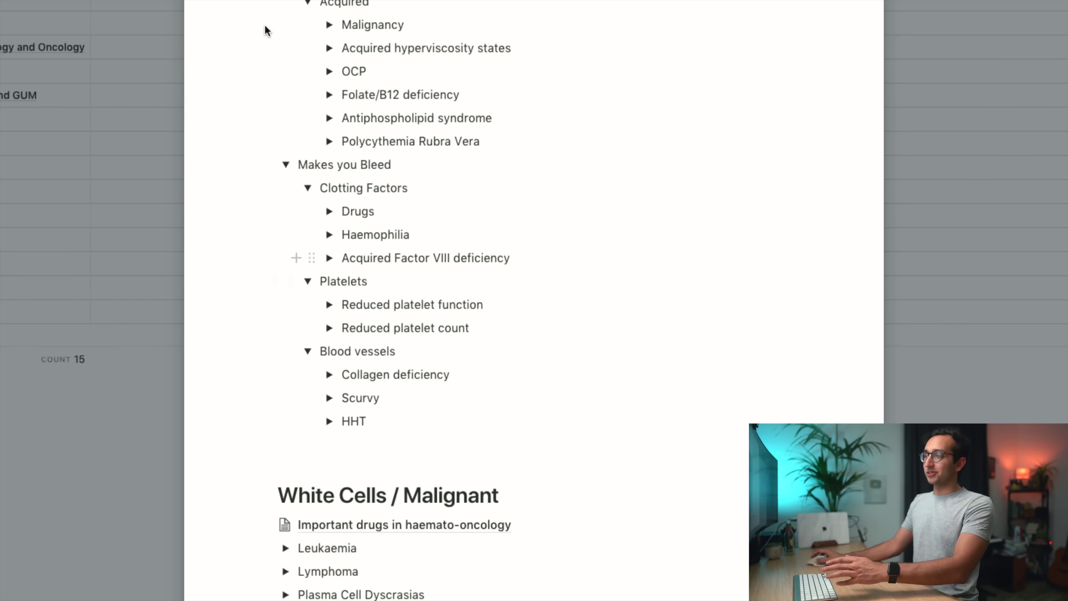
left_click(330, 94)
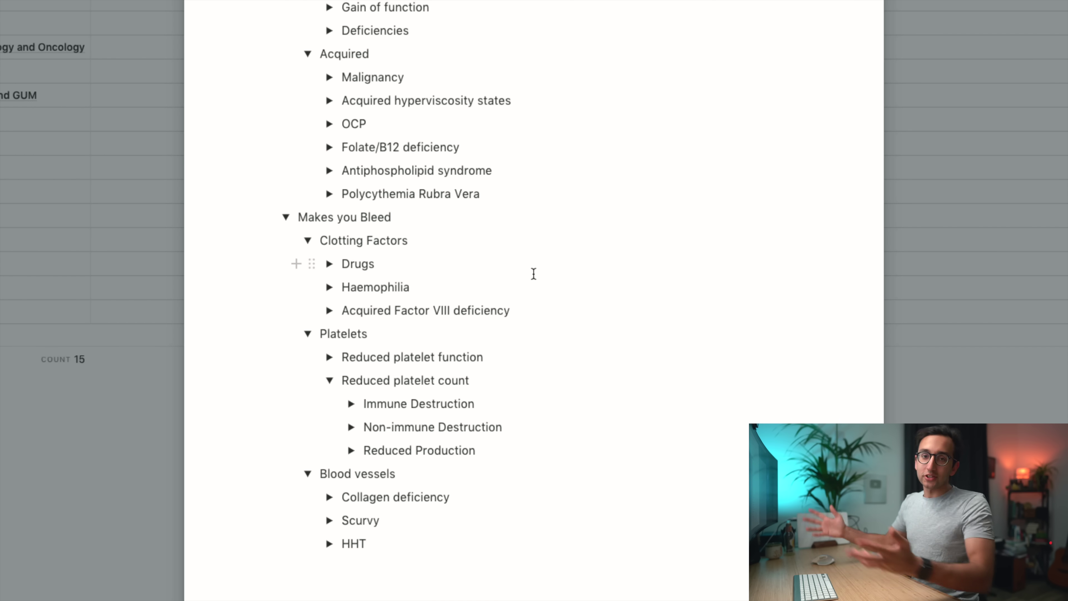
scroll(496, 108, "down", 5)
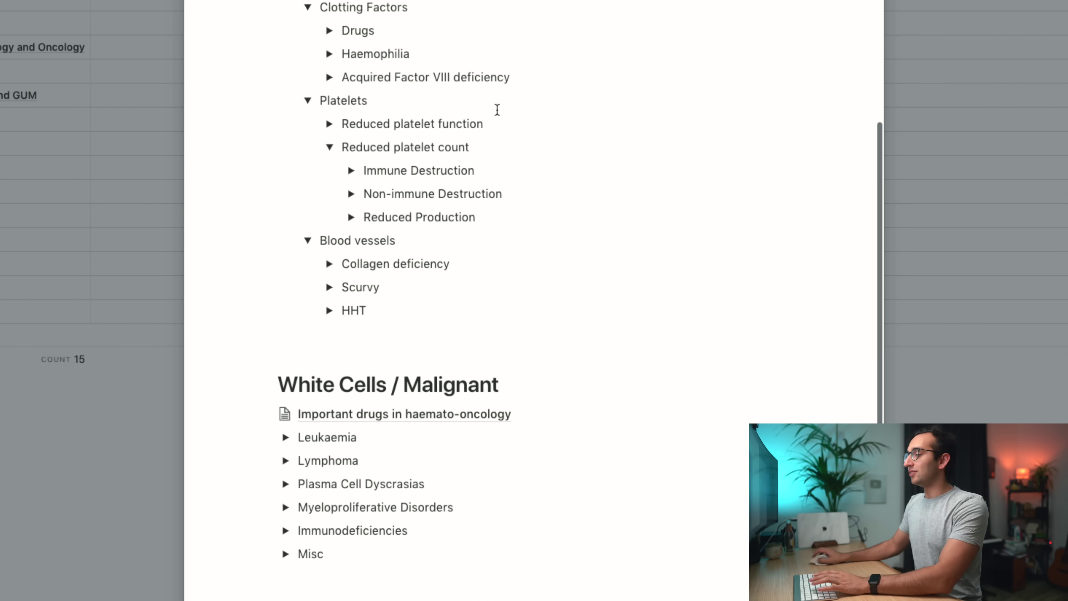
scroll(496, 109, "up", 3)
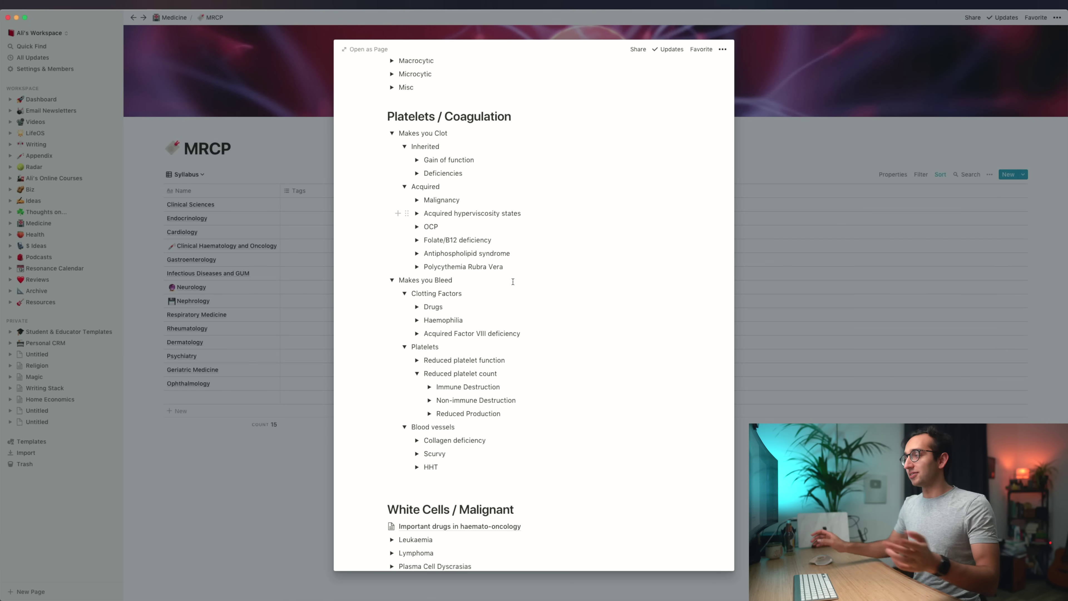
scroll(513, 280, "down", 2)
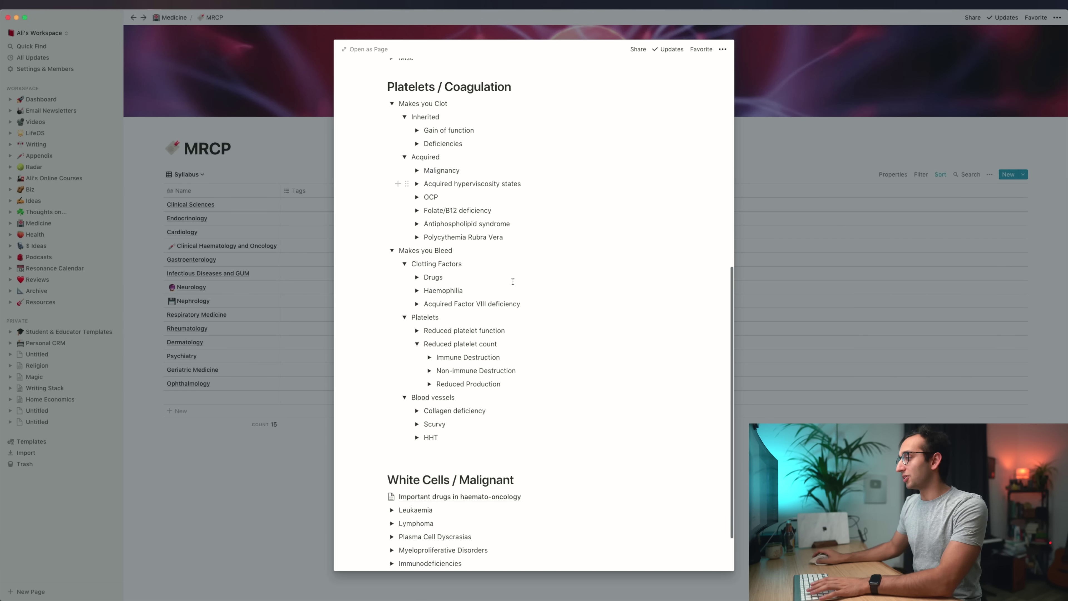
scroll(462, 290, "up", 9)
Step: Expand the G6PD deficiency toggle and its Notes toggle to reveal the notes text
scroll(446, 296, "down", 2)
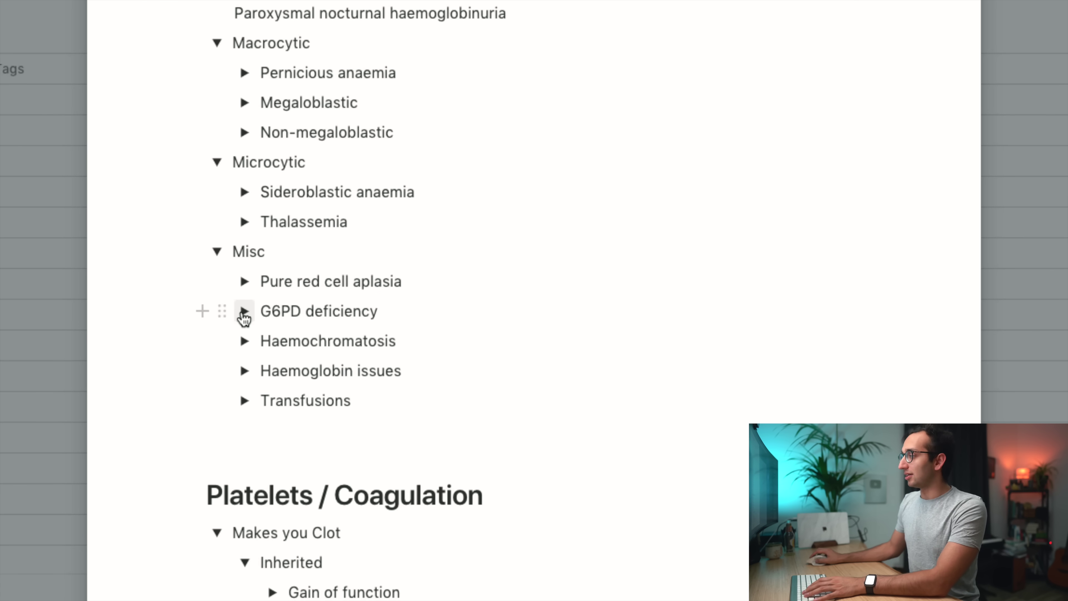
left_click(243, 311)
scroll(301, 265, "down", 5)
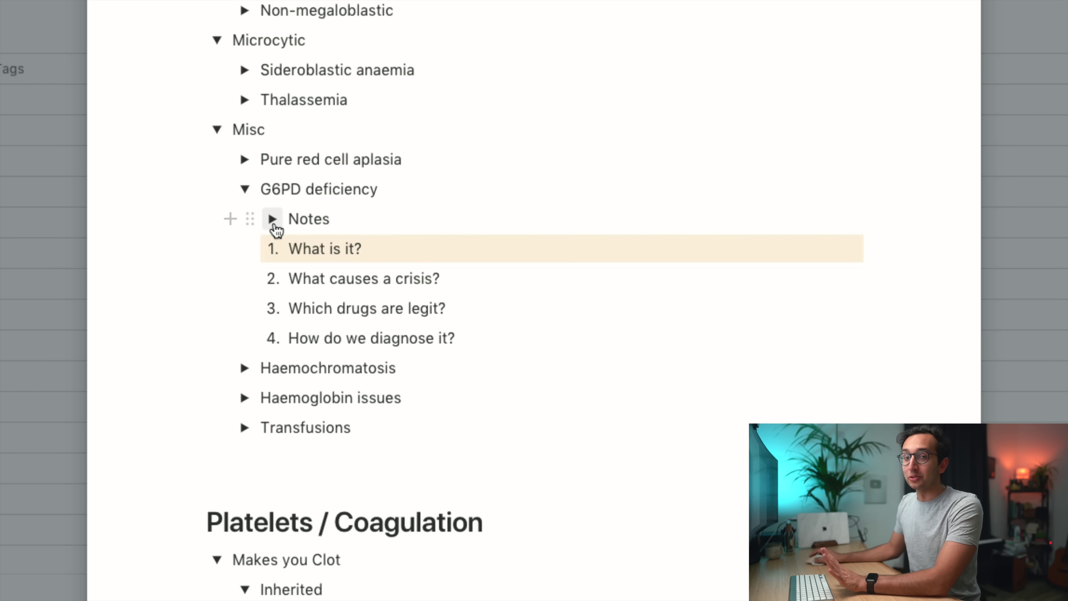
left_click(272, 219)
scroll(275, 226, "down", 4)
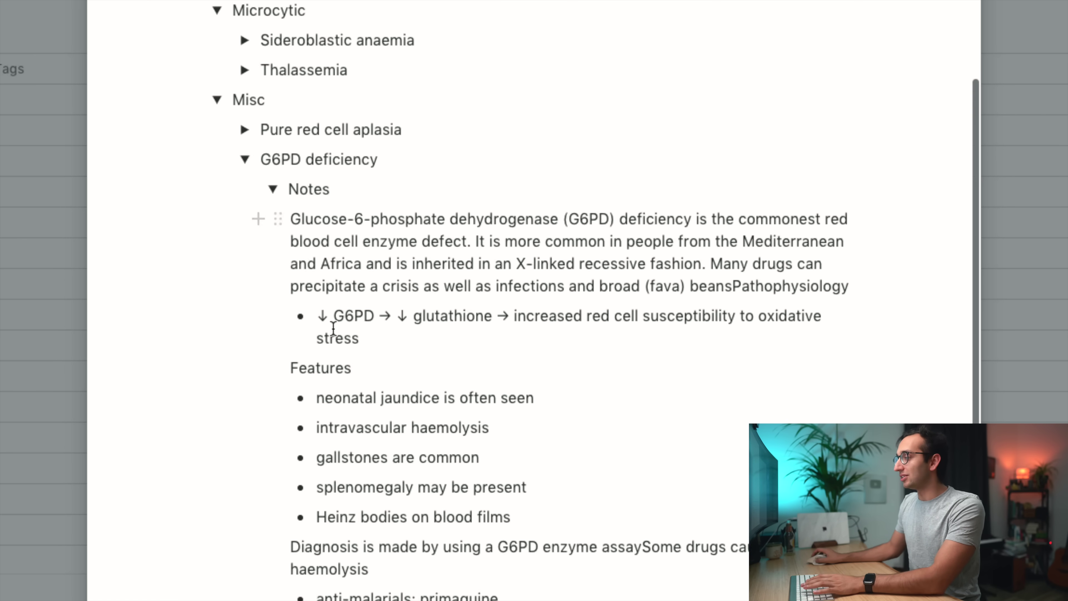
Step: Select the G6PD note blocks, collapse and reopen the notes, then highlight part of the paragraph
left_click_drag(292, 109, 505, 597)
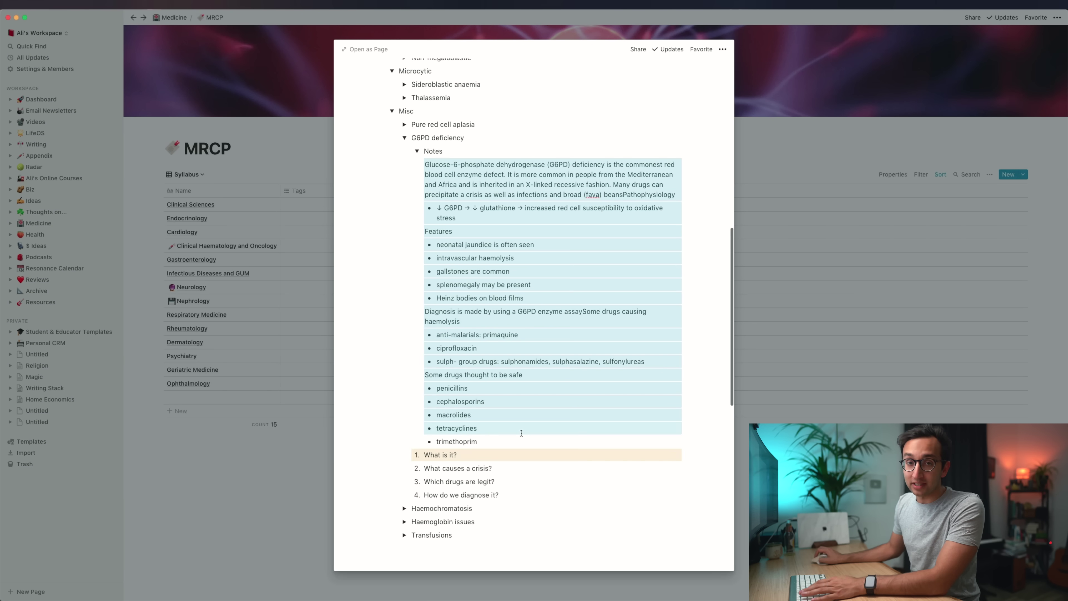
left_click(418, 151)
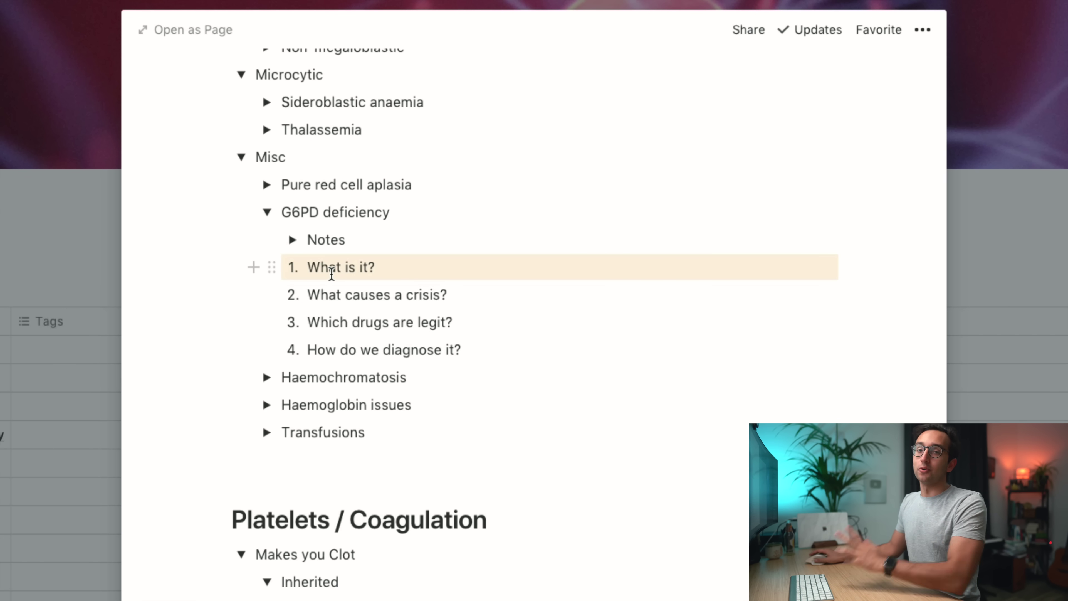
left_click(293, 241)
left_click_drag(434, 290, 396, 589)
left_click(395, 447)
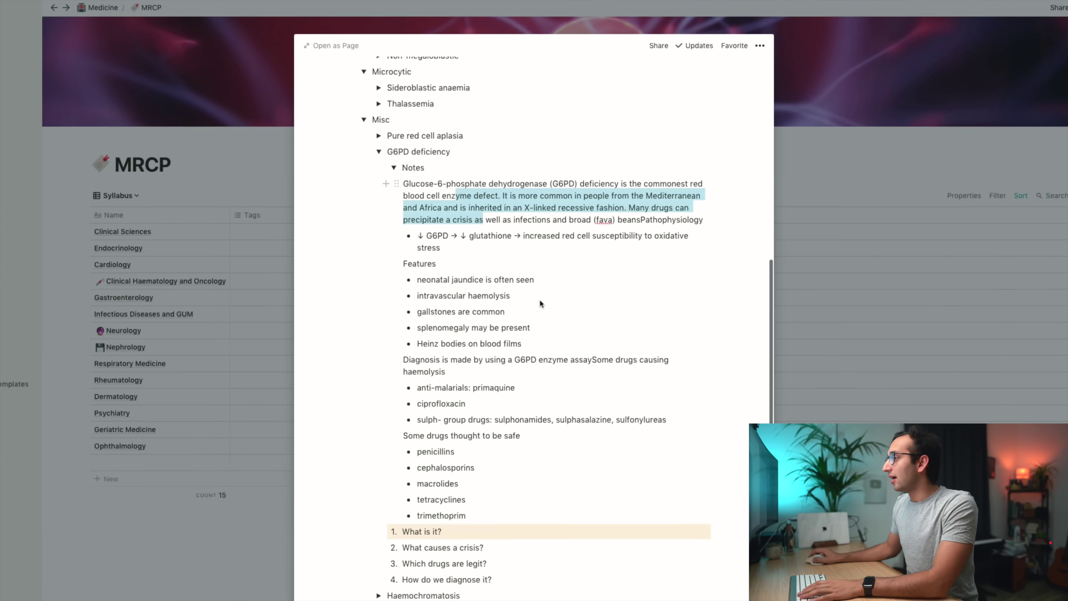
Step: Hide the G6PD notes and browse the Email Newsletters, Videos and LifeOS pages
left_click(416, 151)
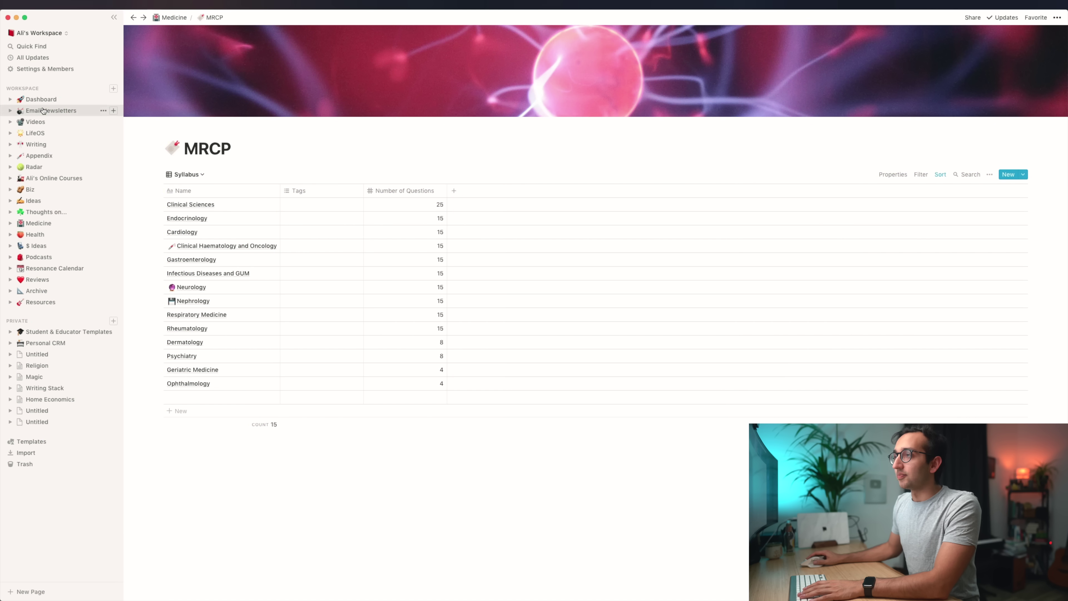
left_click(43, 110)
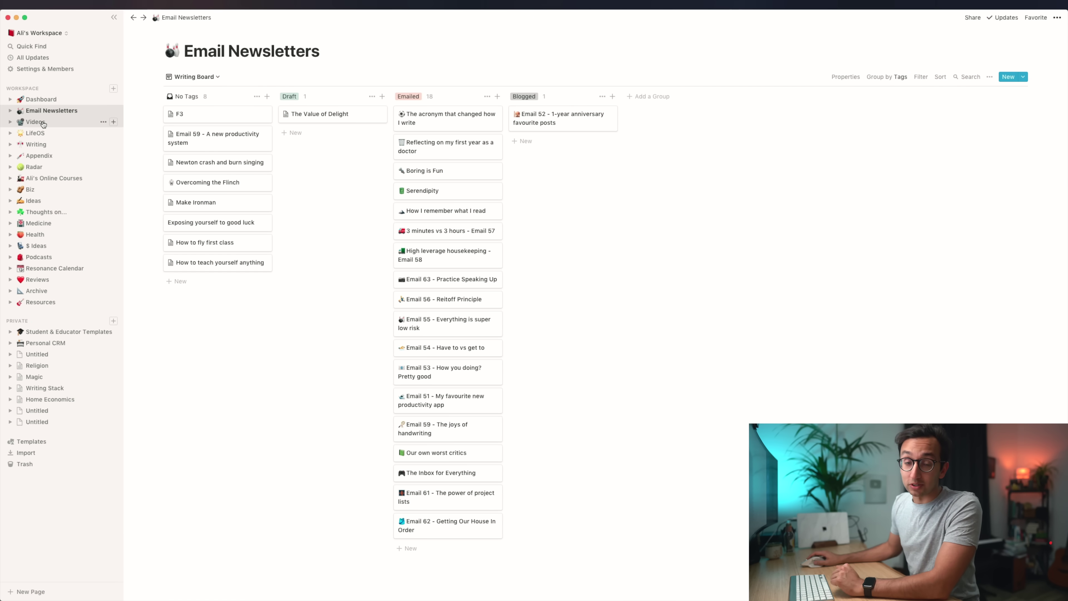
left_click(42, 123)
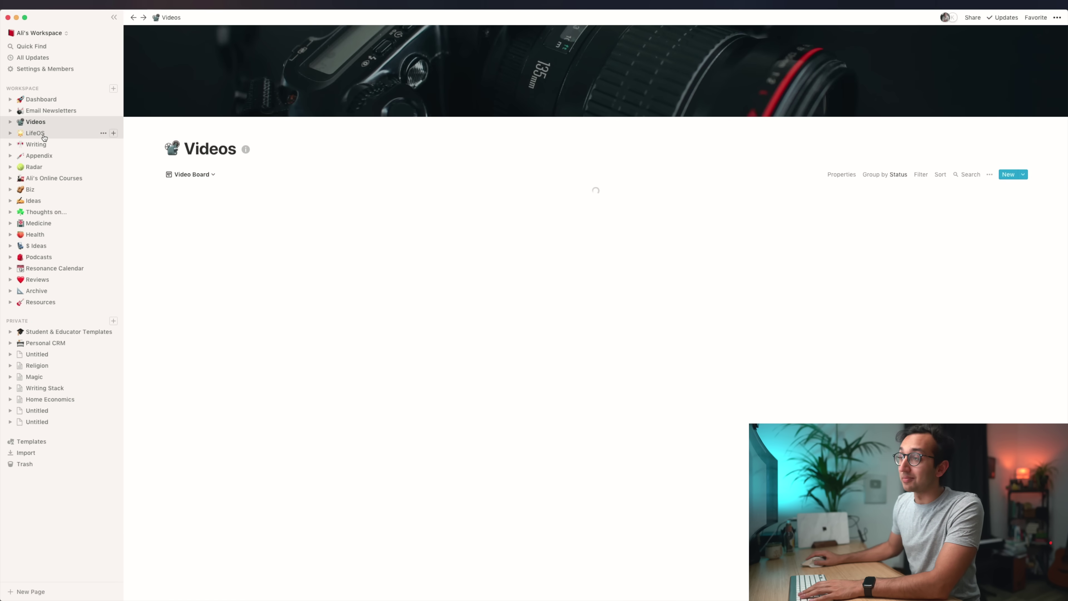
left_click(43, 137)
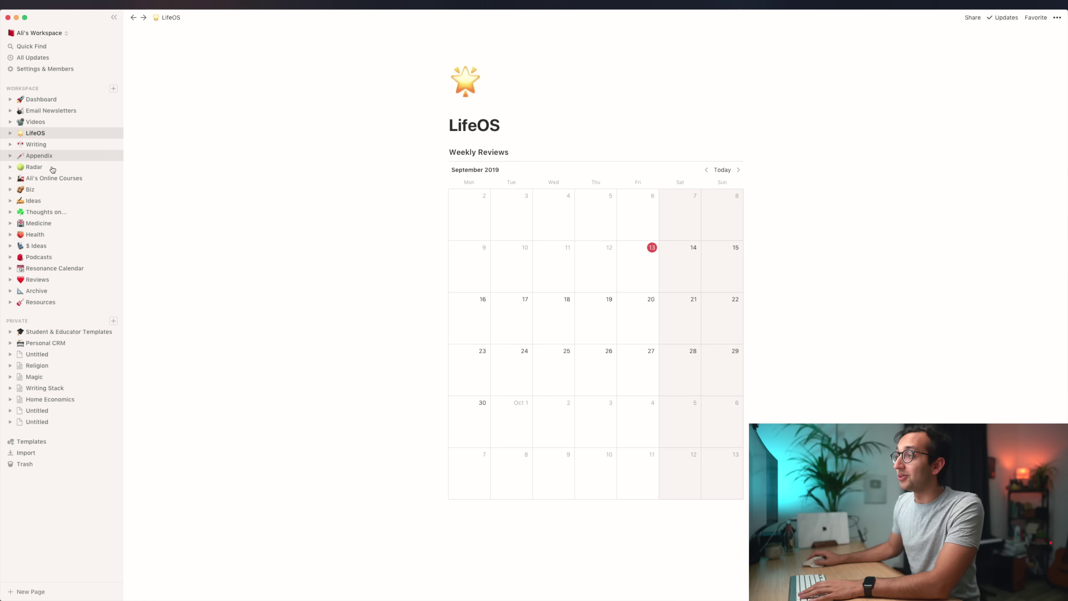
Step: Look through the online courses, Biz, Ideas and Thoughts on... pages
left_click(51, 180)
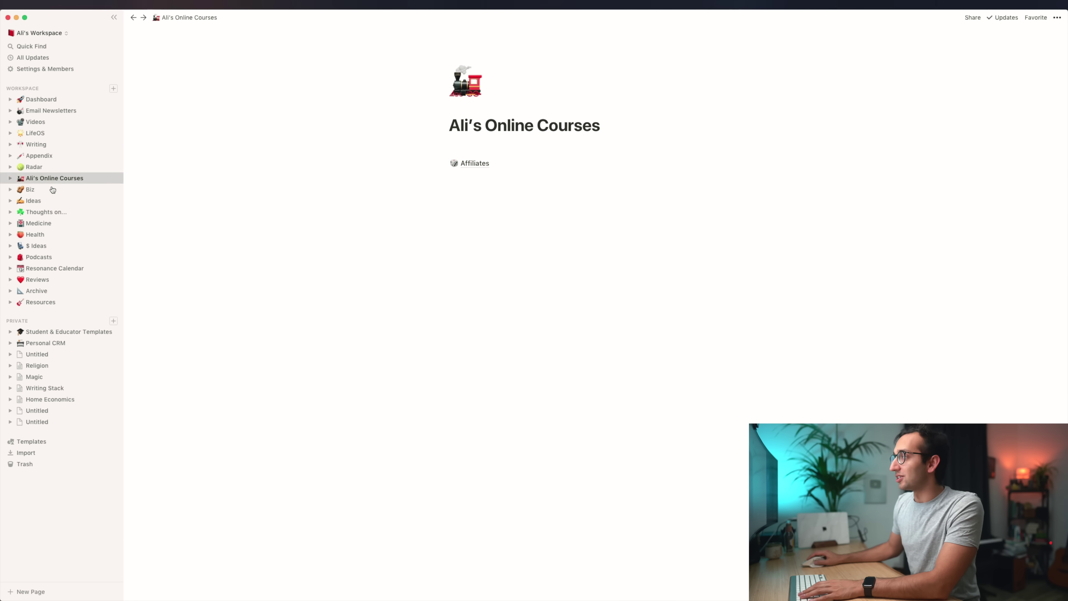
left_click(52, 189)
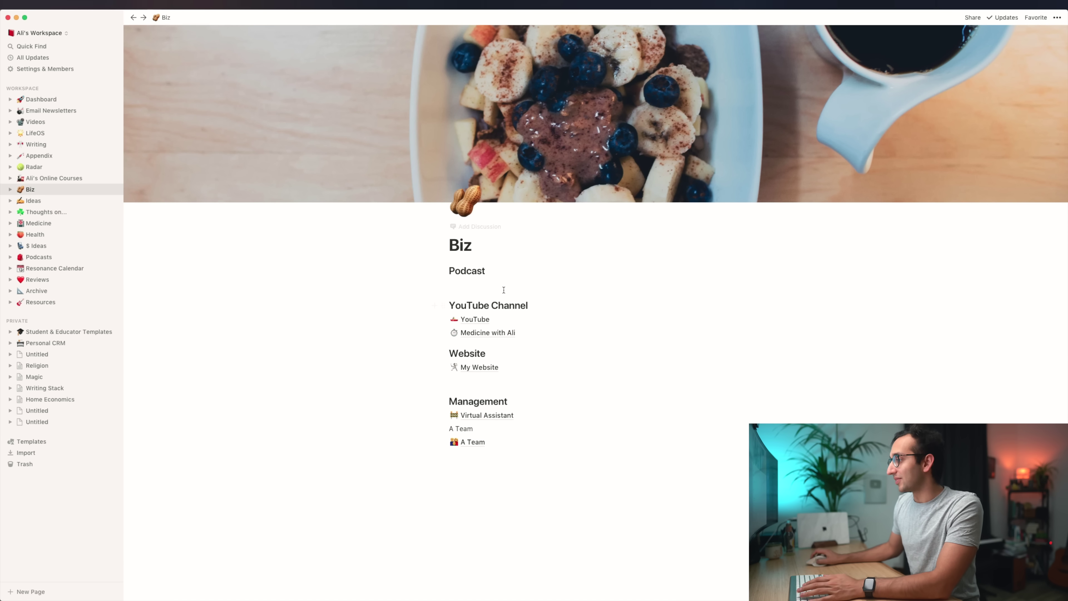
left_click(52, 202)
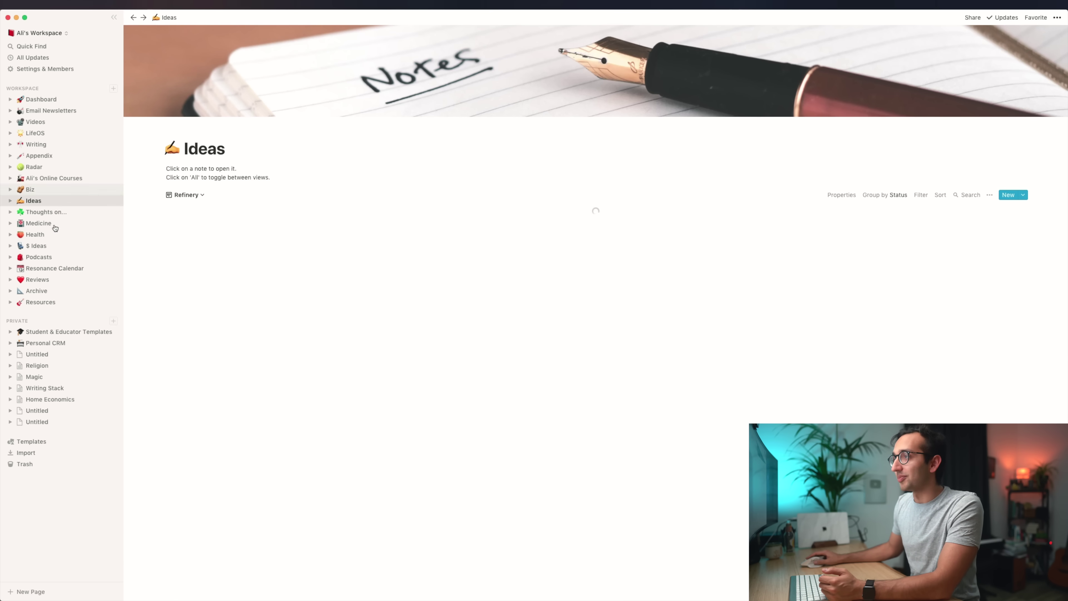
left_click(53, 212)
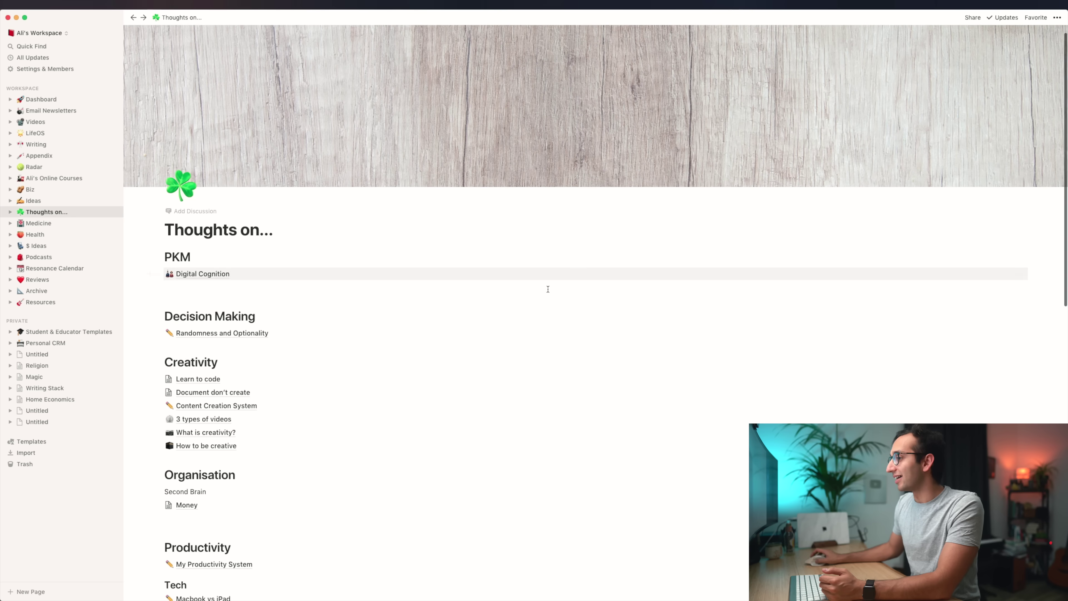
scroll(274, 320, "down", 12)
scroll(253, 357, "up", 12)
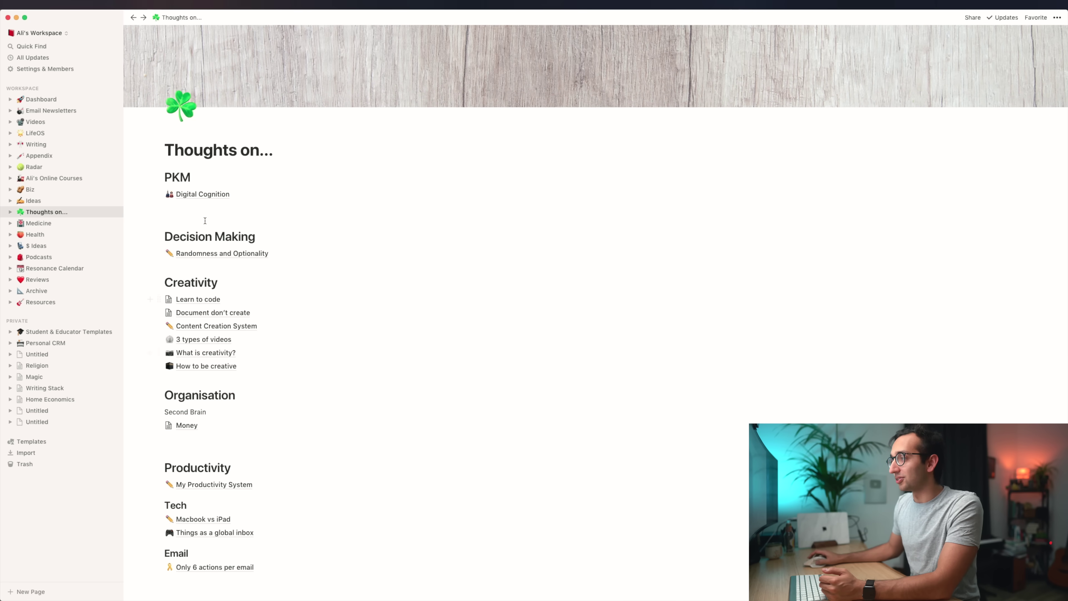
scroll(215, 339, "down", 4)
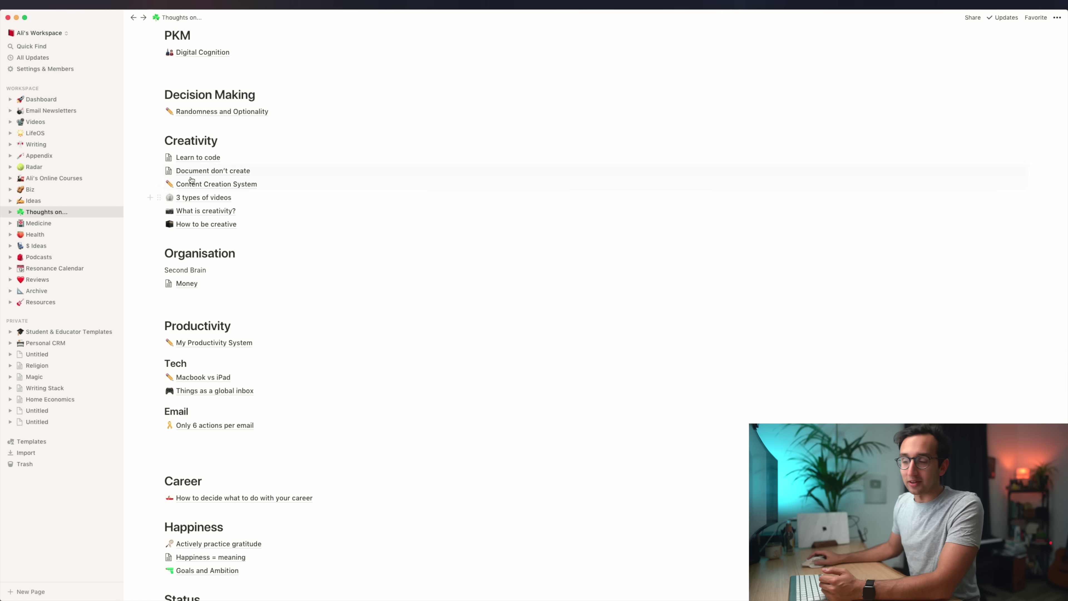
scroll(224, 291, "down", 4)
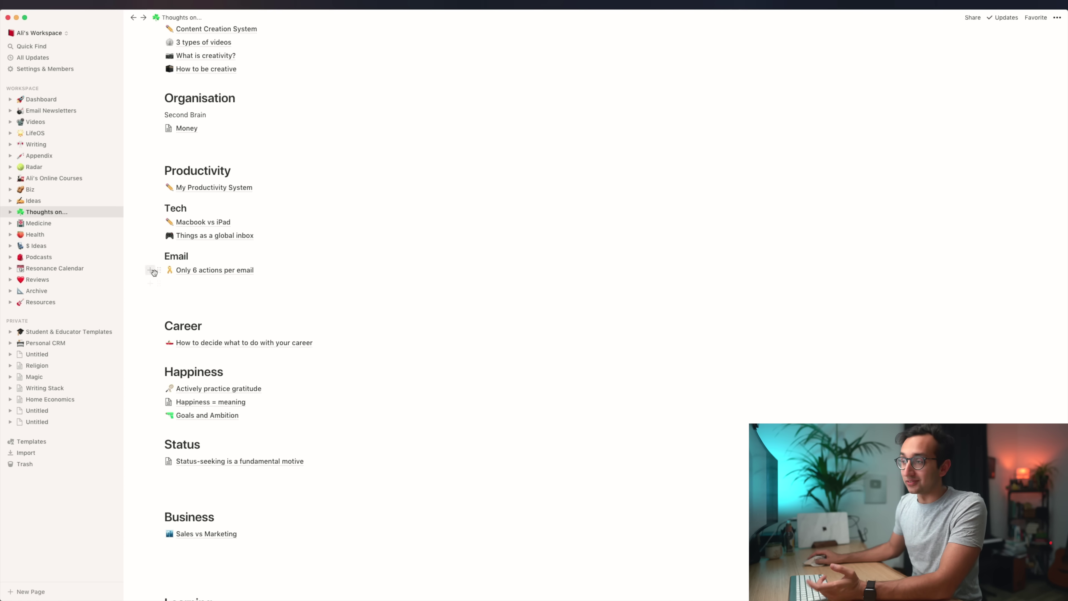
Step: Visit Health and its Gym Log database, $ Ideas, Podcasts, then Resonance Calendar
left_click(71, 236)
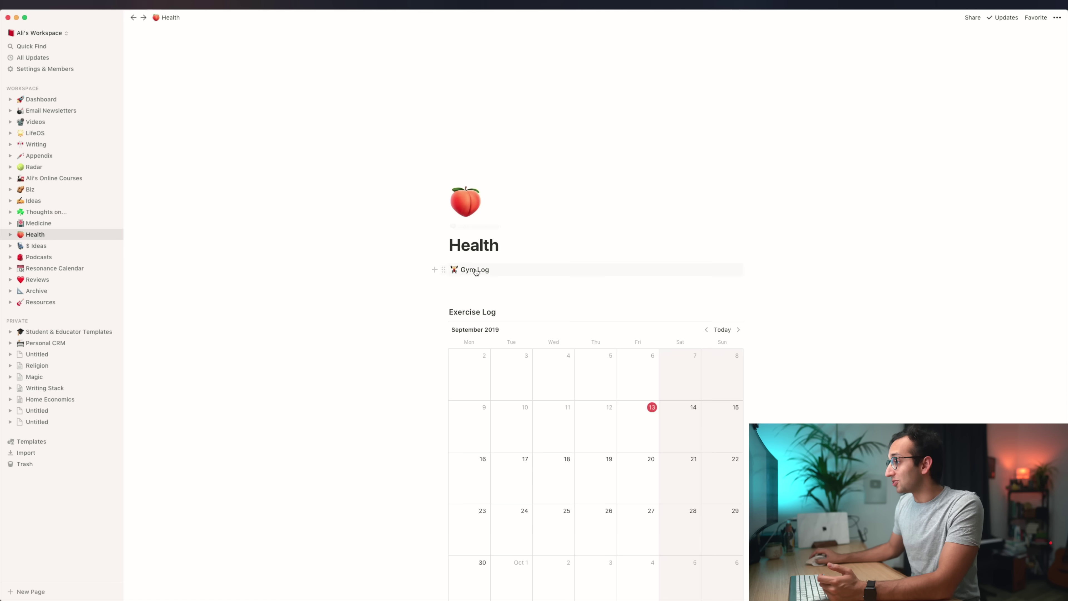
left_click(475, 271)
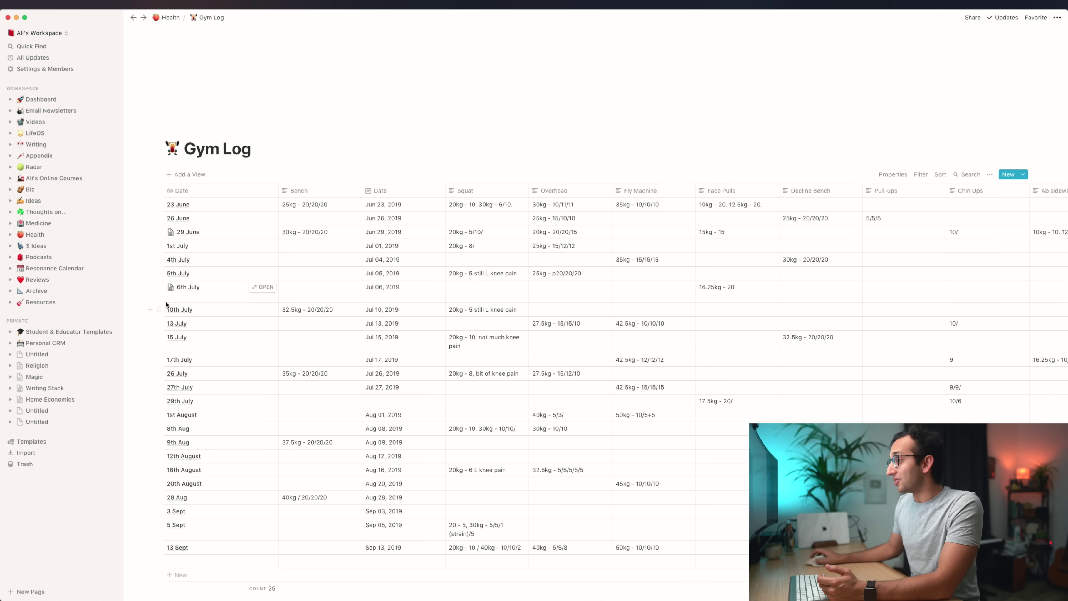
left_click(38, 244)
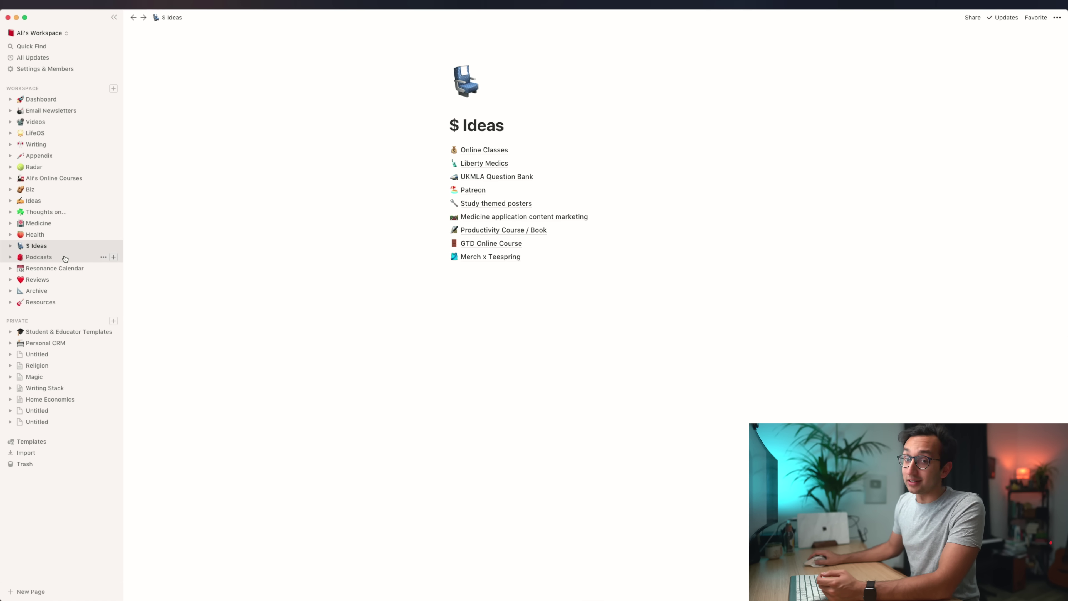
left_click(65, 258)
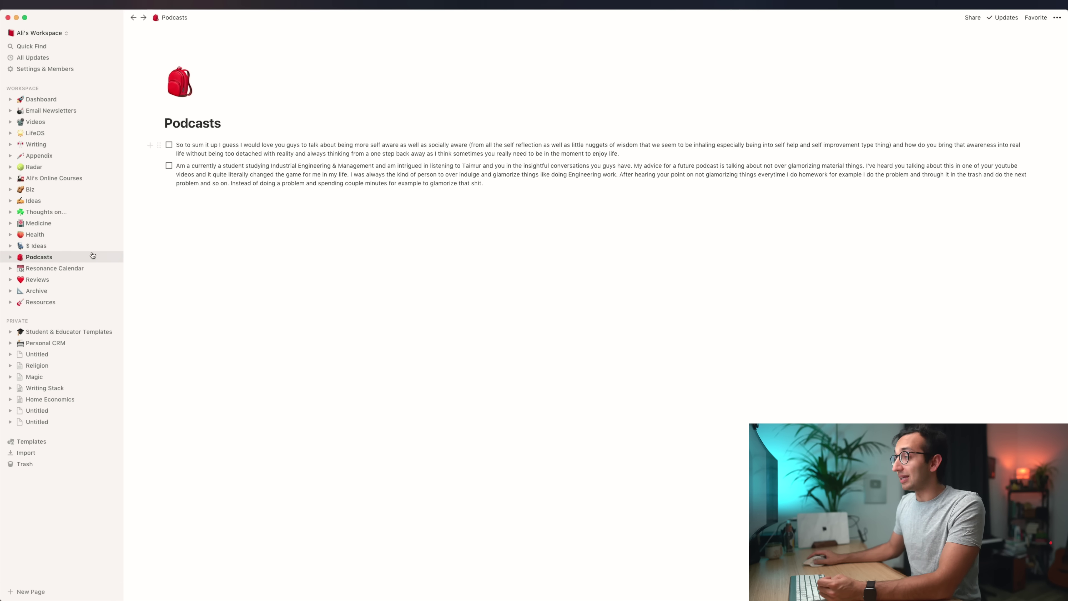
left_click(64, 270)
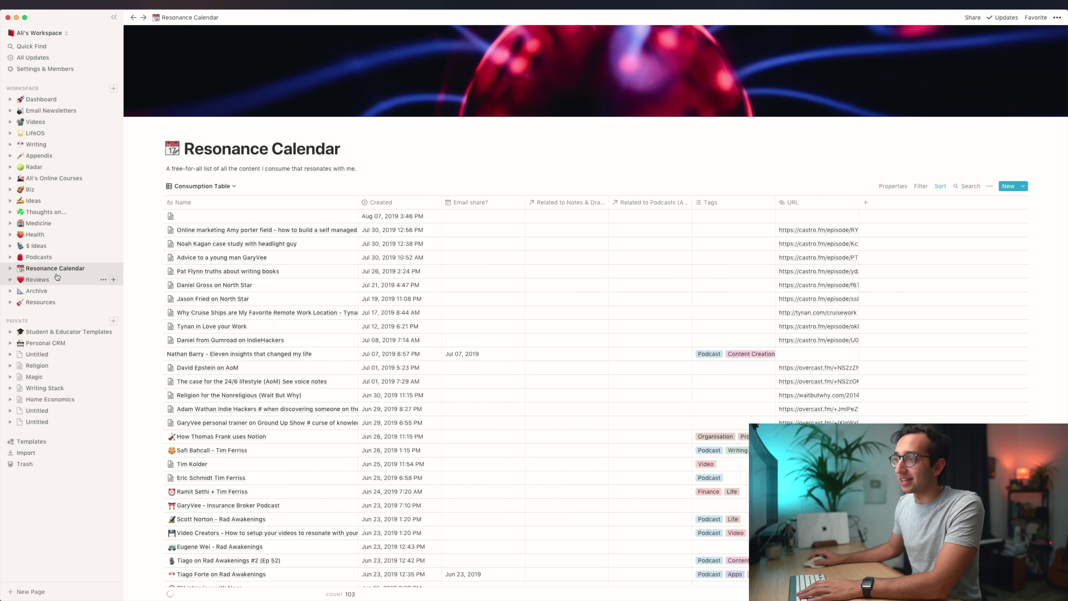
Step: Open the Book Reviews - Fiction board under Reviews in the sidebar
left_click(57, 277)
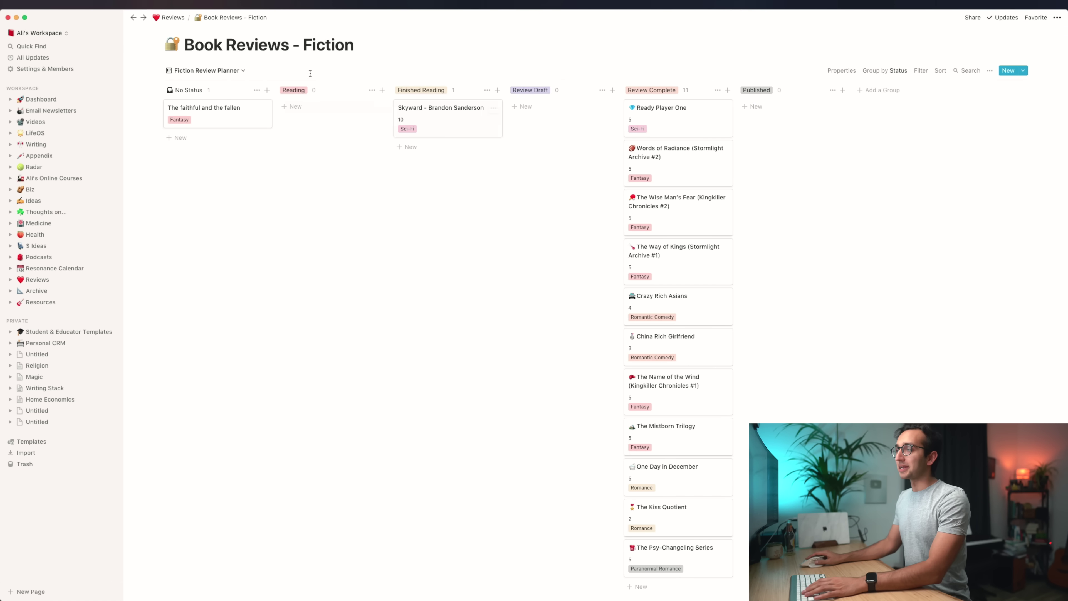